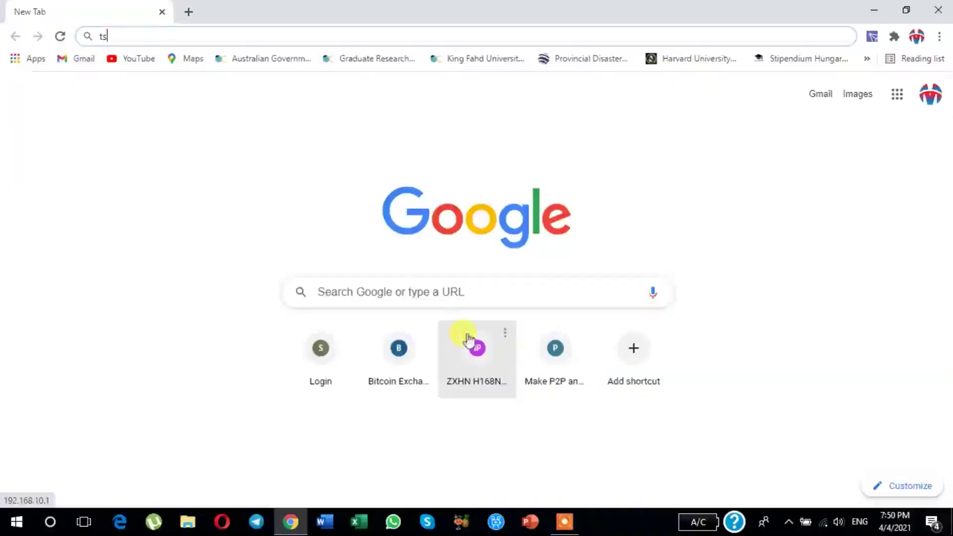
Step: Go to pamafunds.com in the address bar, correcting the misspelled site name
key(BackSpace)
key(BackSpace)
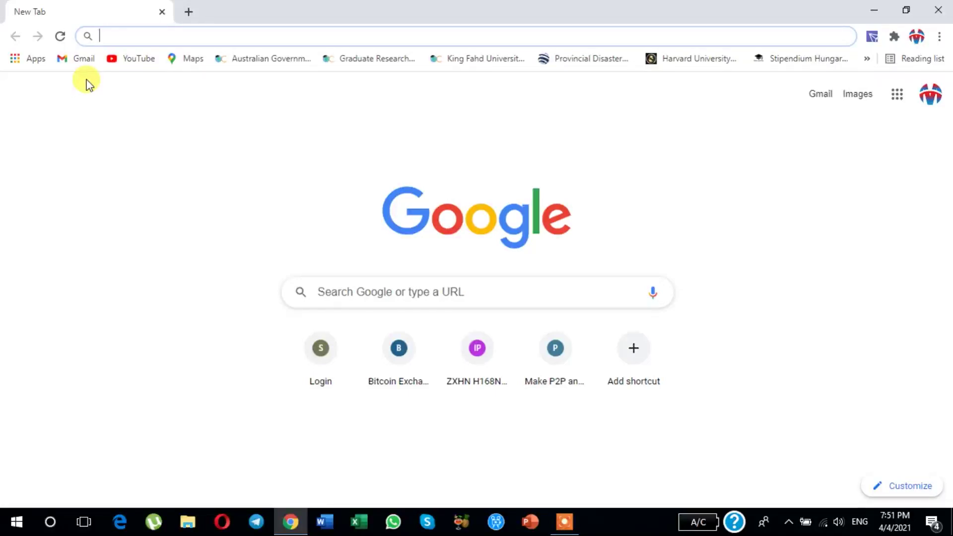
text(p)
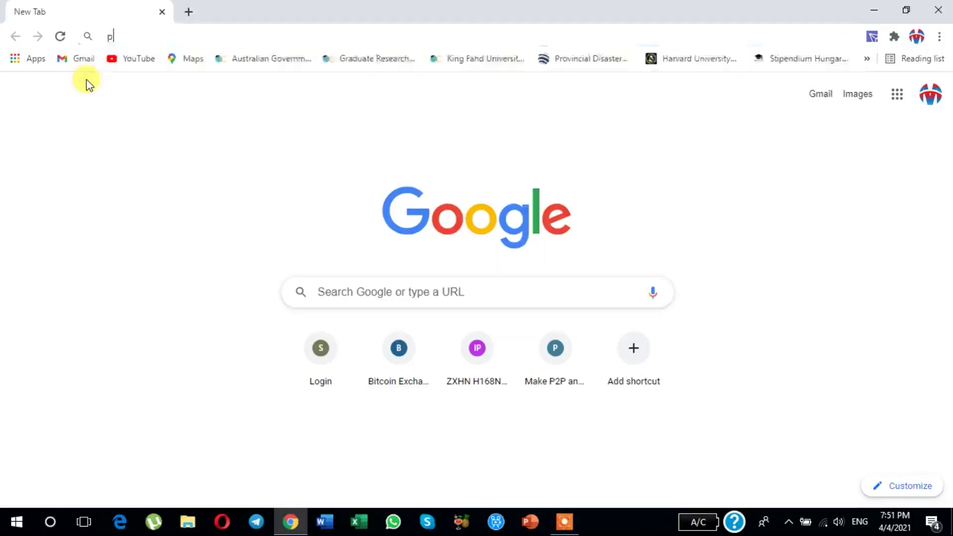
text(amafuns)
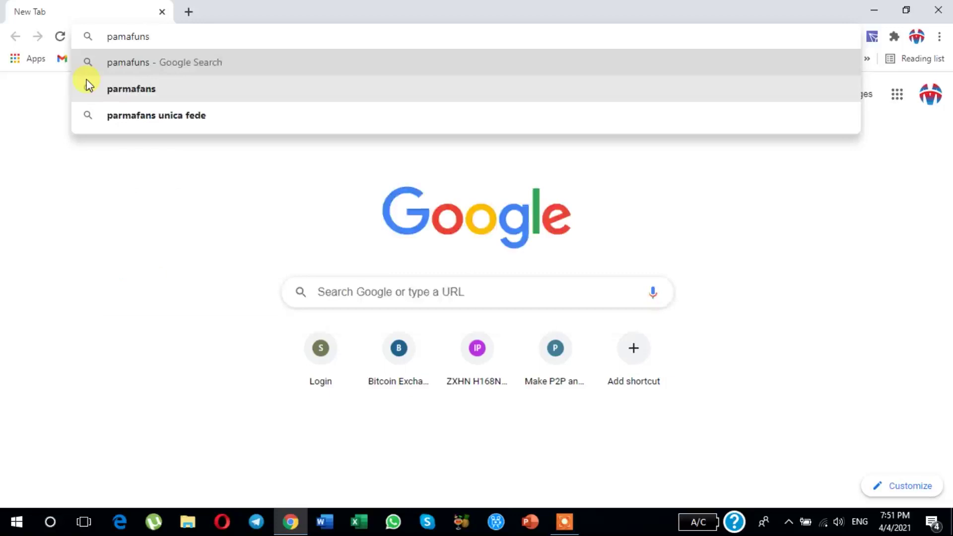
key(BackSpace)
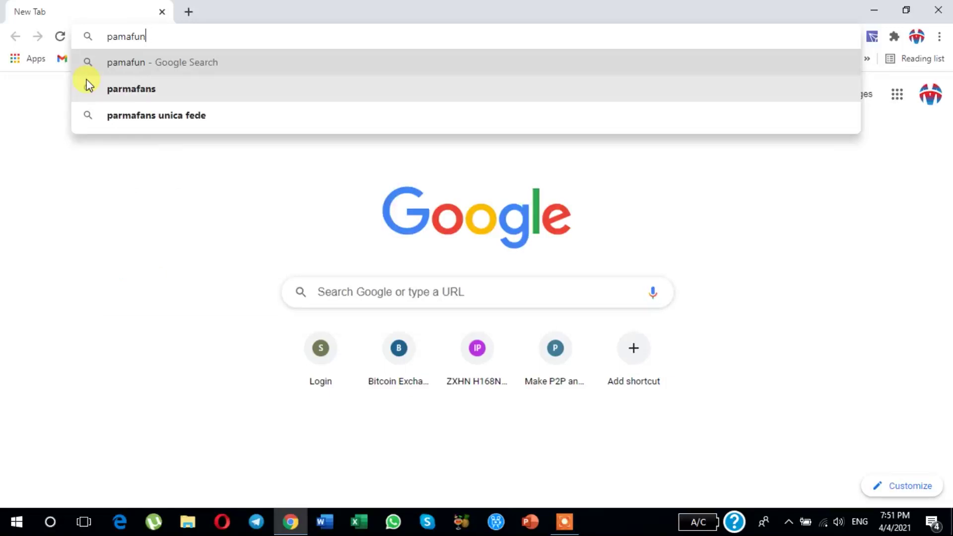
text(ds)
key(ctrl+Return)
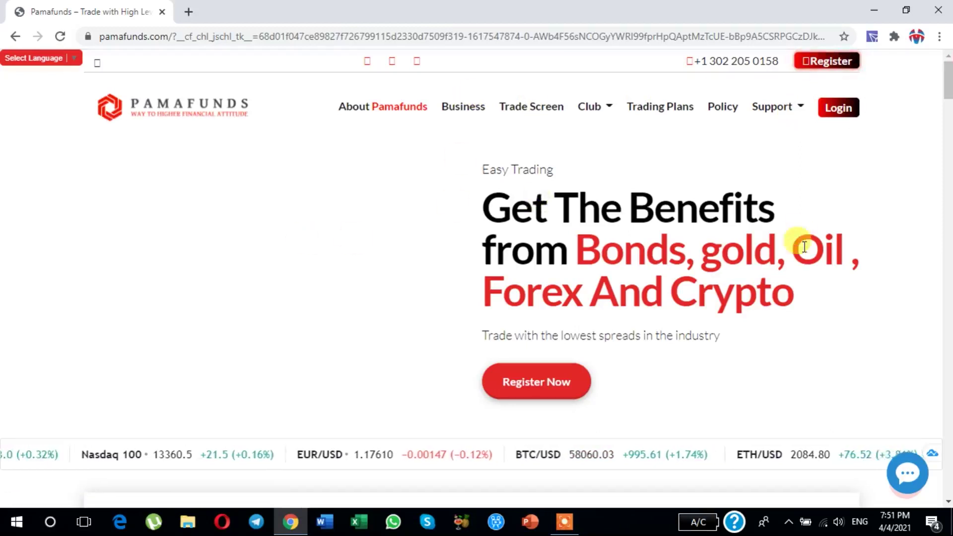
Step: Open the Pamafunds Register Now sign-up form and scroll over its fields
click(529, 389)
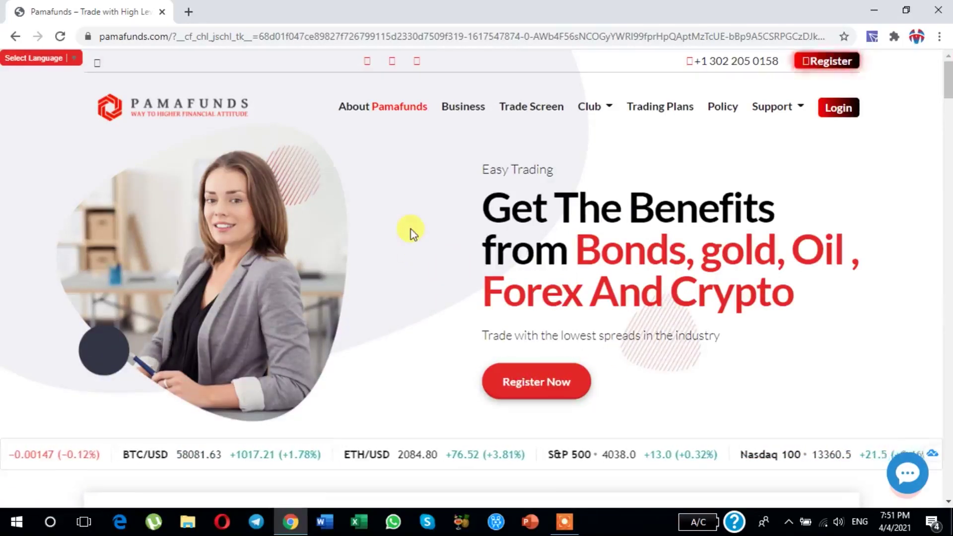
scroll(411, 231, down, 5)
scroll(411, 231, up, 2)
scroll(411, 231, down, 2)
scroll(411, 231, up, 5)
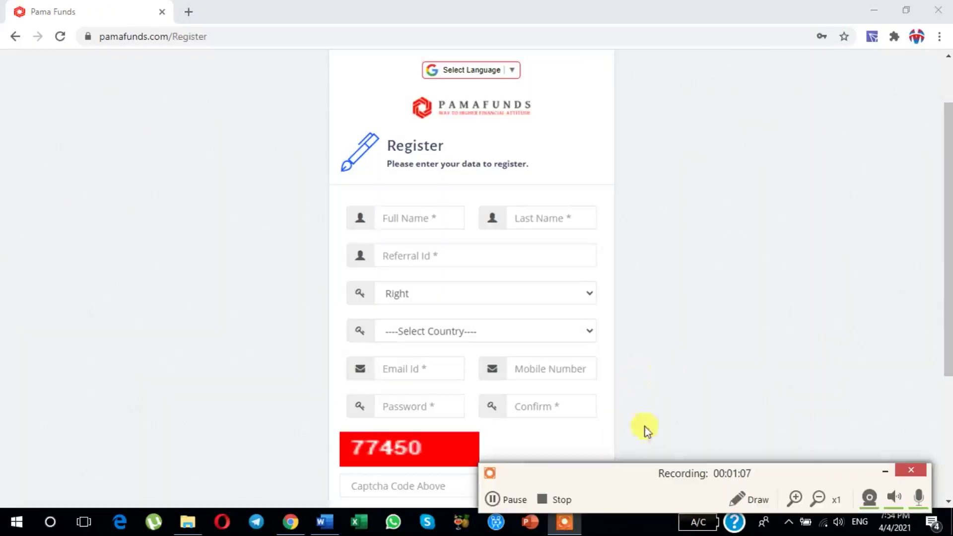
scroll(568, 375, up, 2)
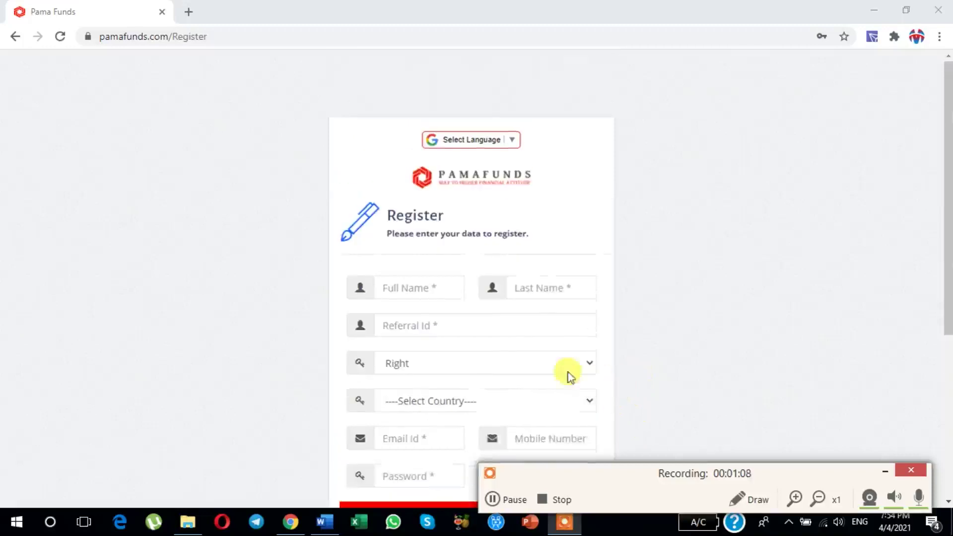
Step: Switch to the 'pamafunds advertiser' Word document holding the sponsor details
scroll(497, 368, down, 4)
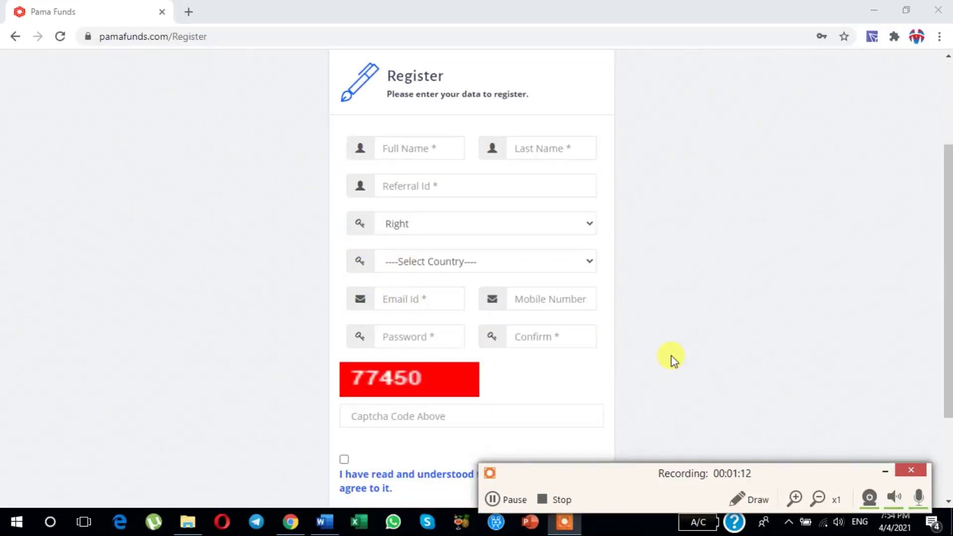
scroll(538, 340, up, 2)
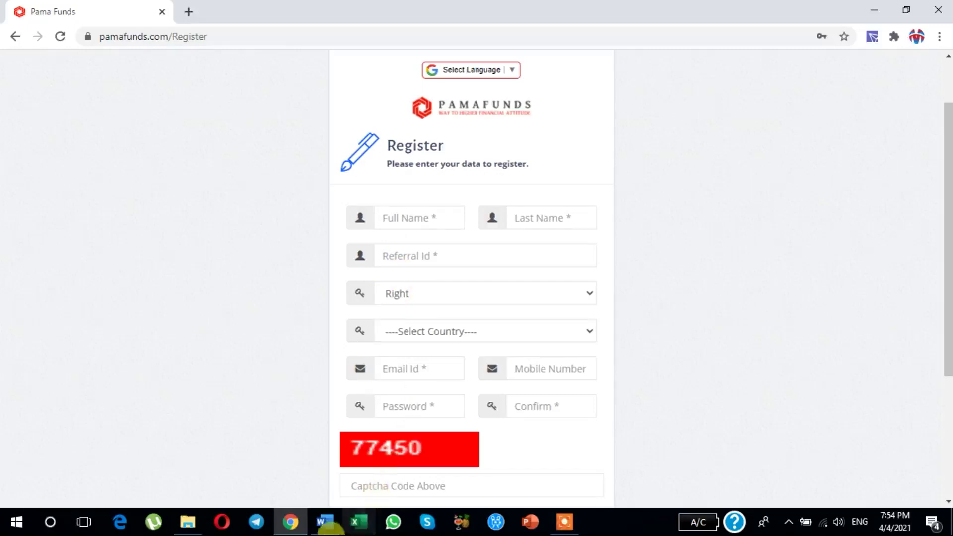
click(325, 521)
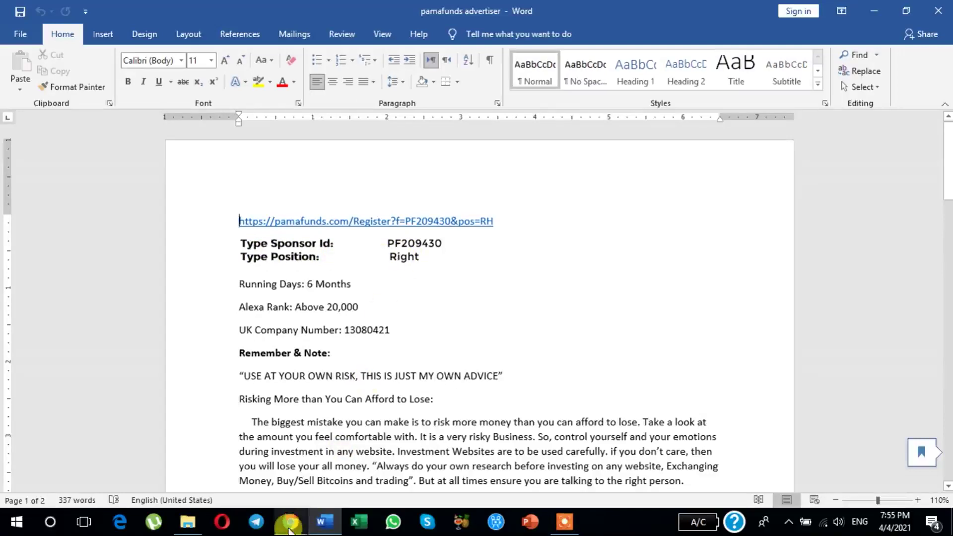
Step: Copy the sponsor ID from the Word notes and return to the Chrome registration form
click(290, 526)
click(290, 527)
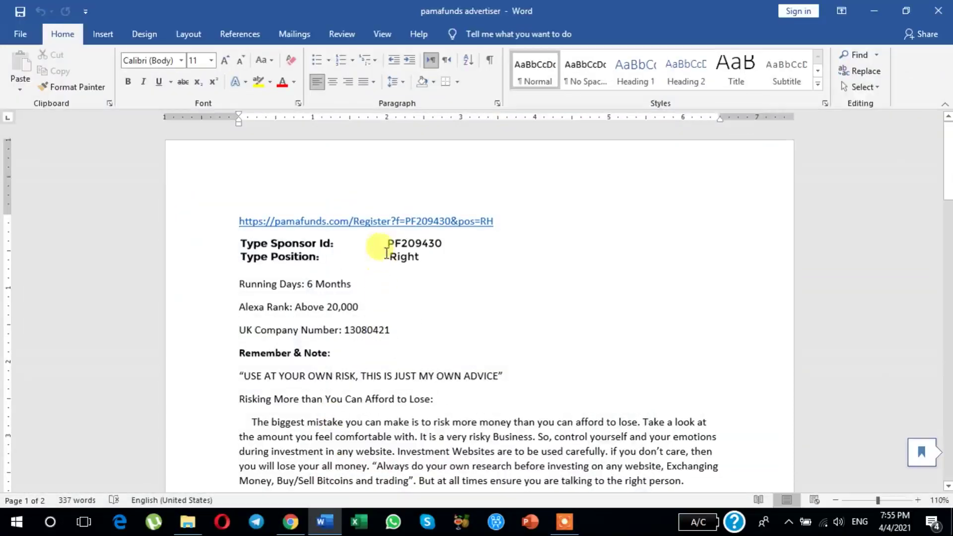
click(388, 242)
double_click(470, 243)
key(ctrl+c)
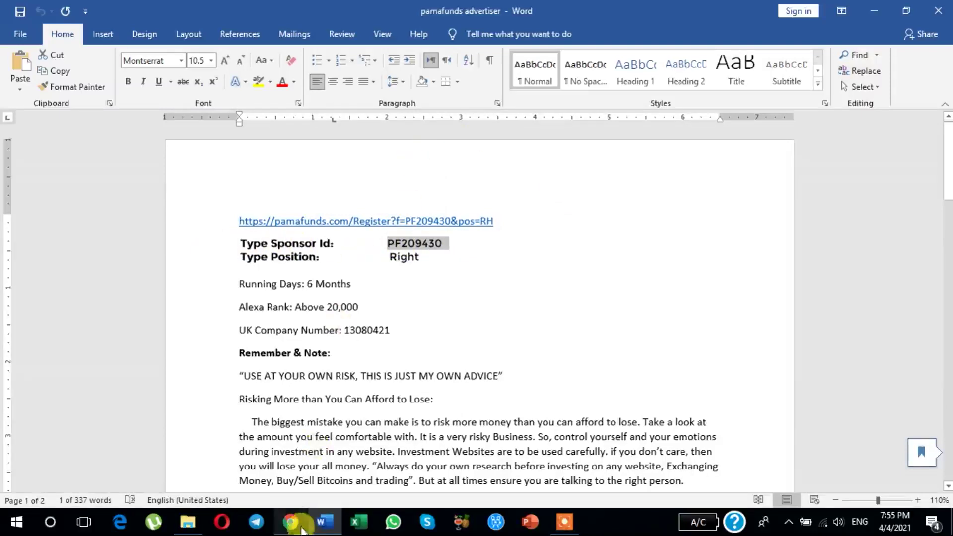
click(292, 521)
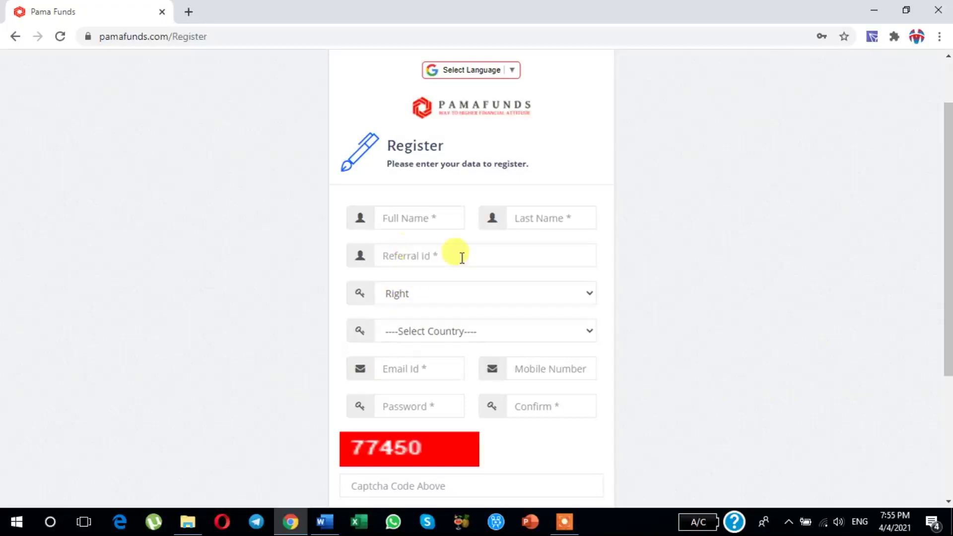
Step: Paste the sponsor ID into Referral Id and set the position to Right
click(394, 258)
key(ctrl+v)
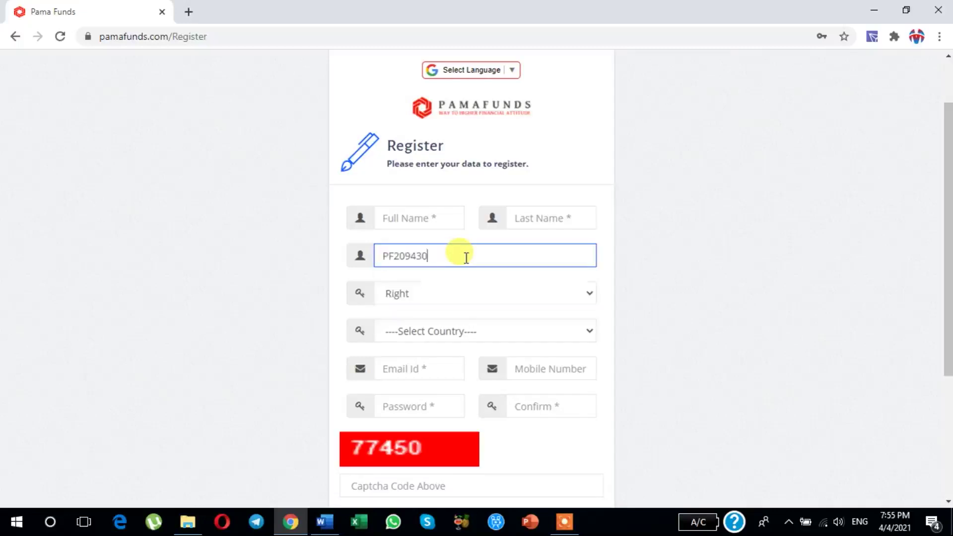
click(422, 297)
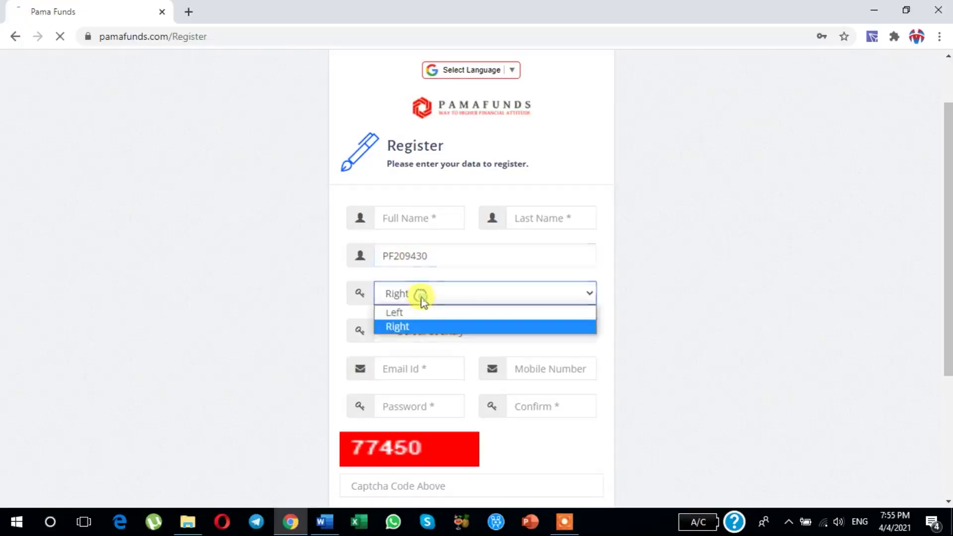
click(385, 328)
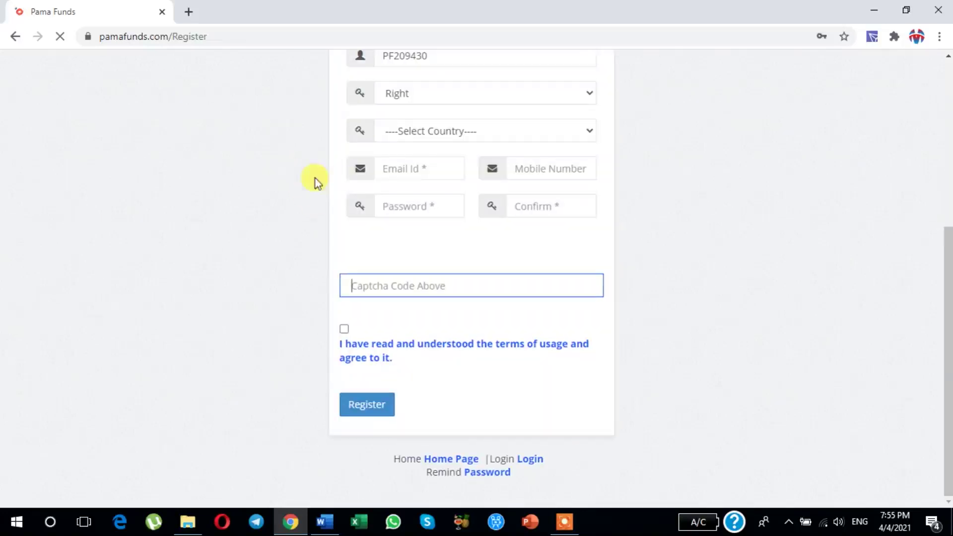
Step: Review the filled registration form, then go to the login page instead
scroll(509, 249, up, 6)
scroll(443, 329, down, 2)
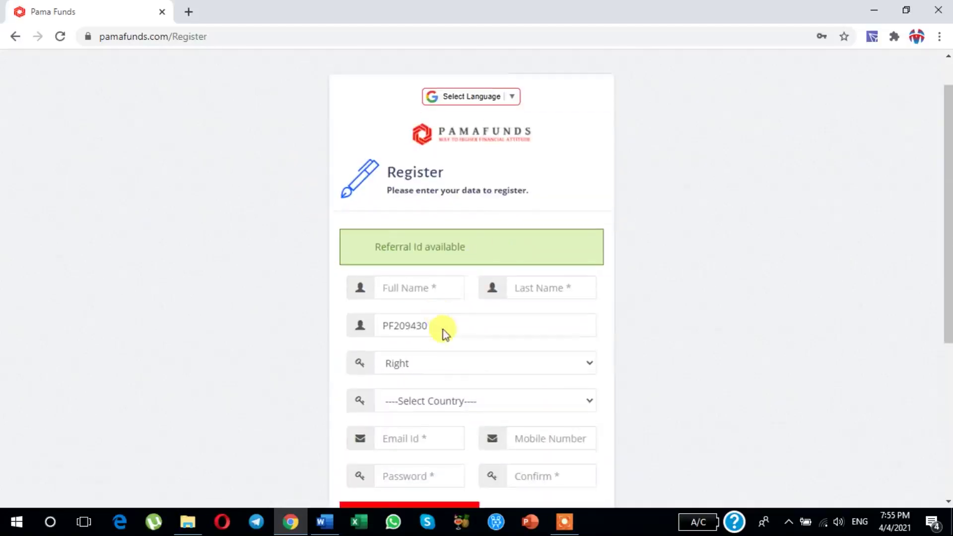
scroll(443, 330, down, 1)
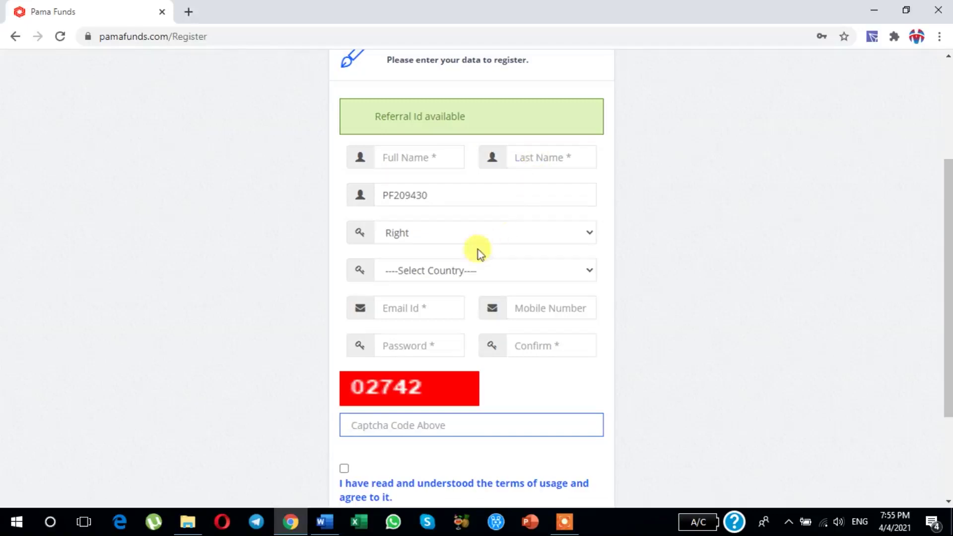
scroll(495, 393, down, 1)
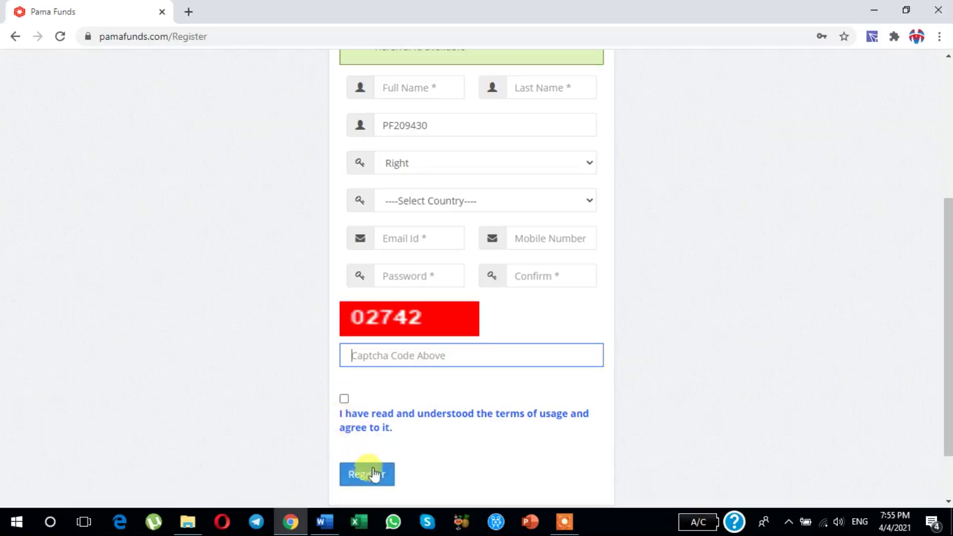
scroll(531, 348, up, 3)
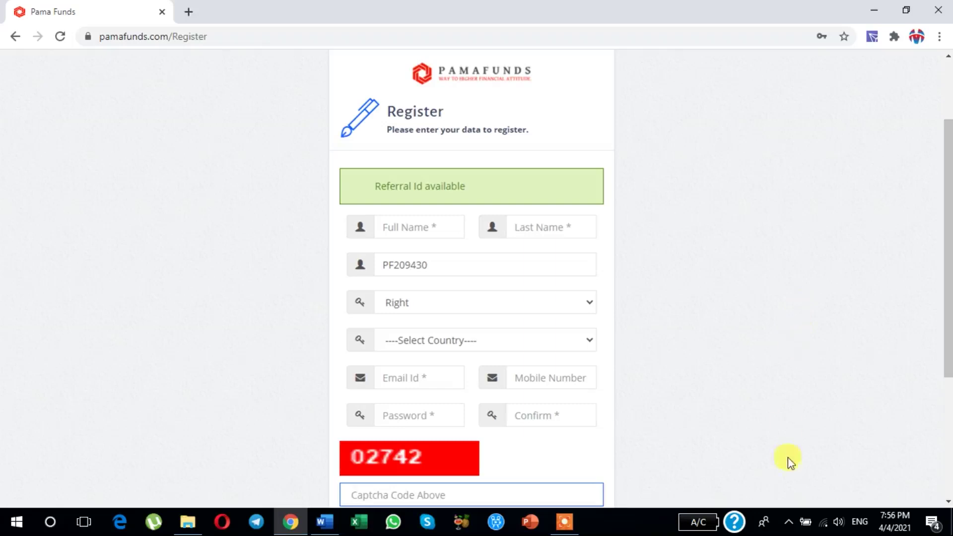
scroll(789, 471, down, 2)
scroll(789, 472, down, 1)
scroll(789, 471, up, 1)
scroll(789, 472, down, 3)
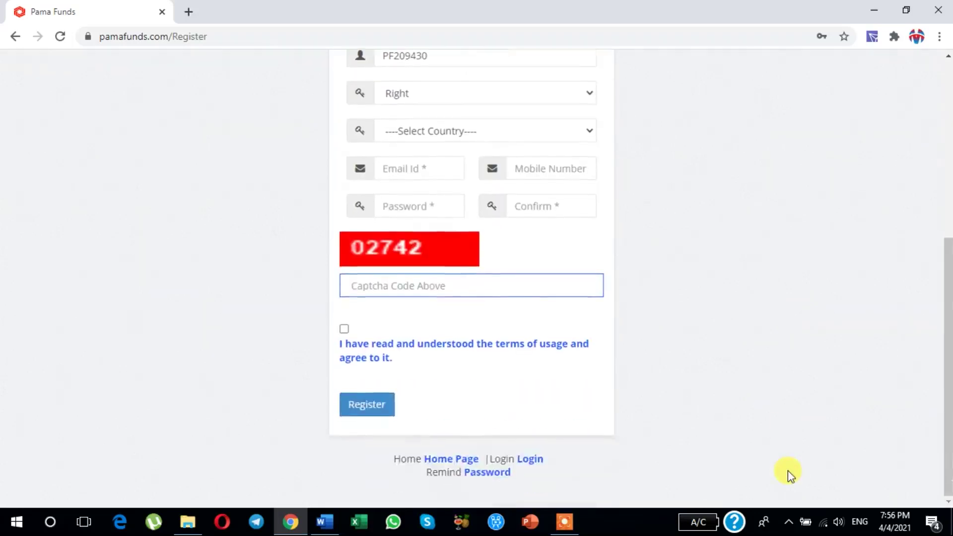
scroll(789, 471, up, 2)
scroll(789, 472, down, 2)
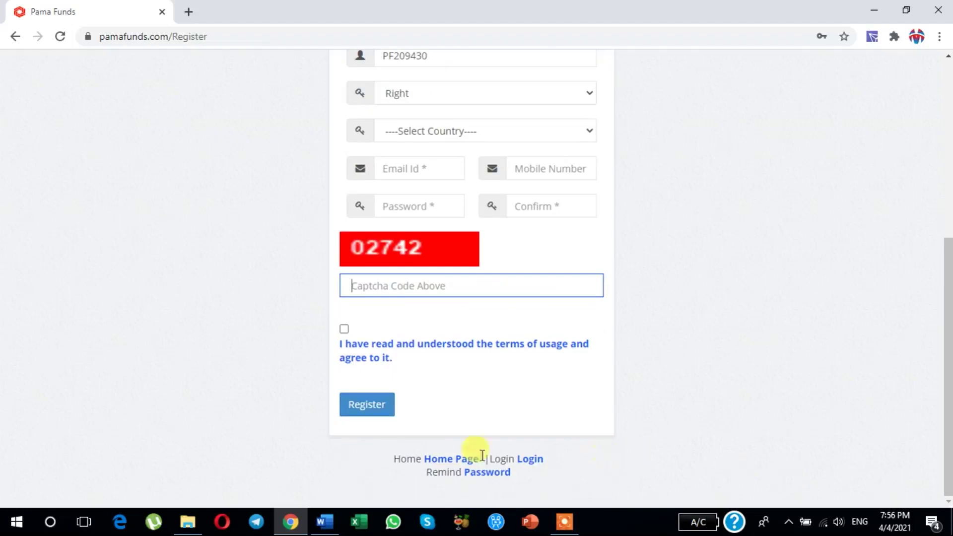
click(528, 459)
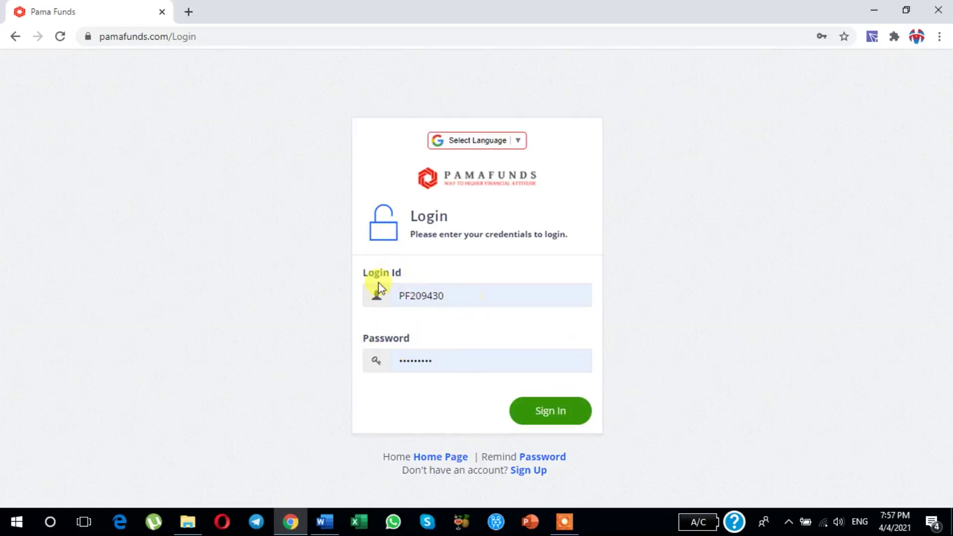
Step: Sign in to the existing Pamafunds account with the filled login ID and password
click(550, 416)
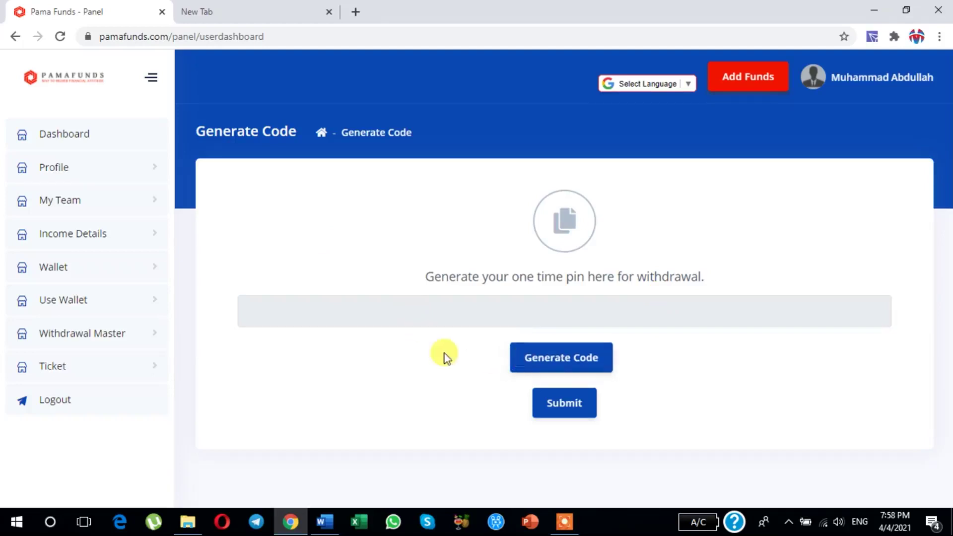
Step: Sign back in to Pamafunds and open the account dashboard from the sidebar
click(43, 138)
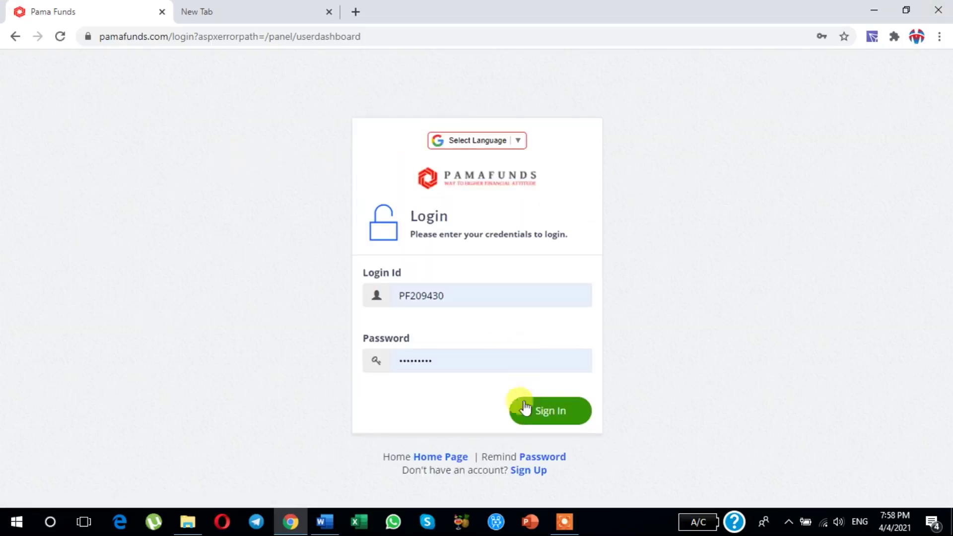
click(552, 413)
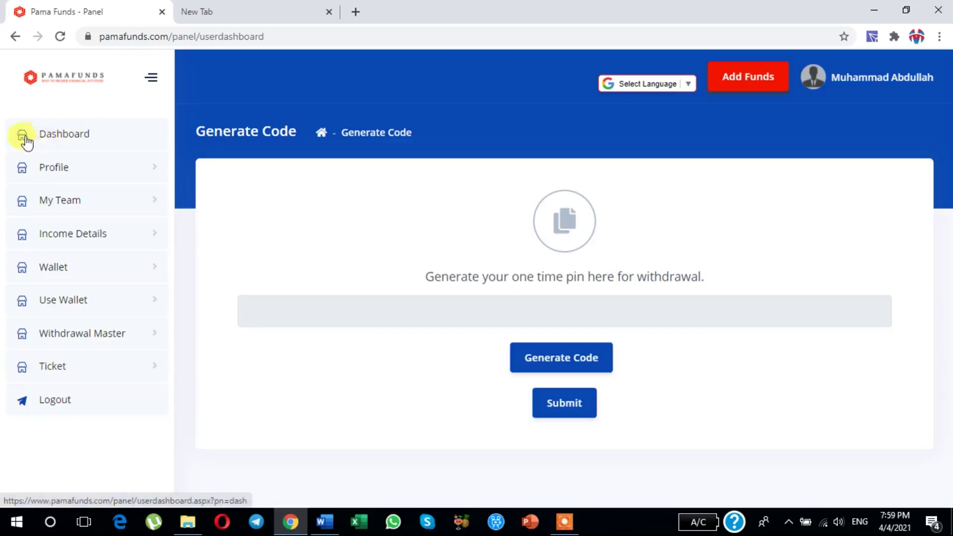
click(58, 136)
click(245, 10)
click(119, 15)
click(64, 139)
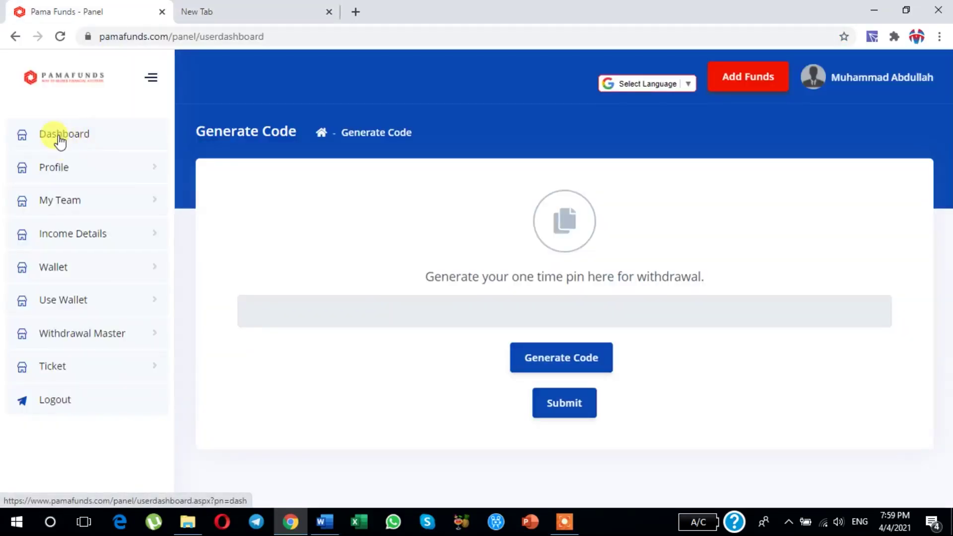
click(328, 139)
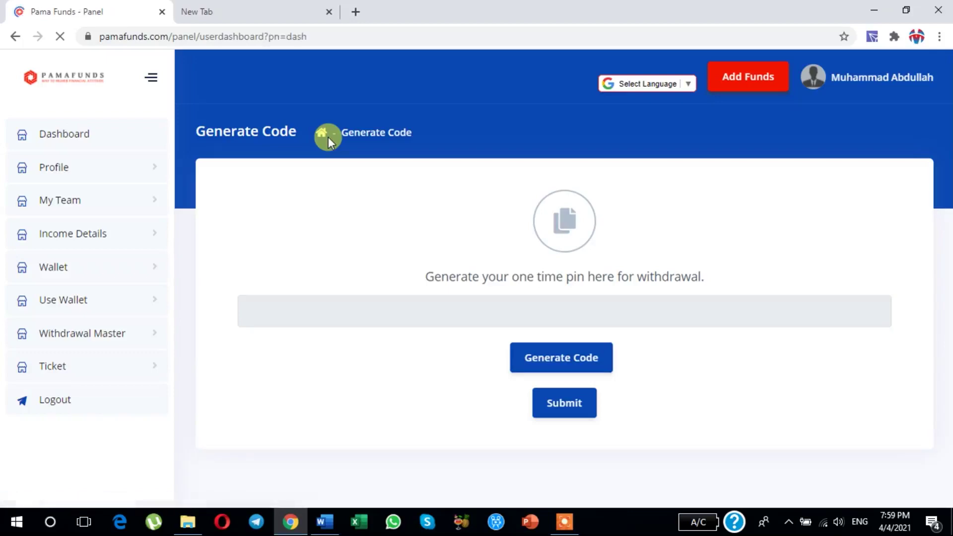
scroll(425, 225, down, 4)
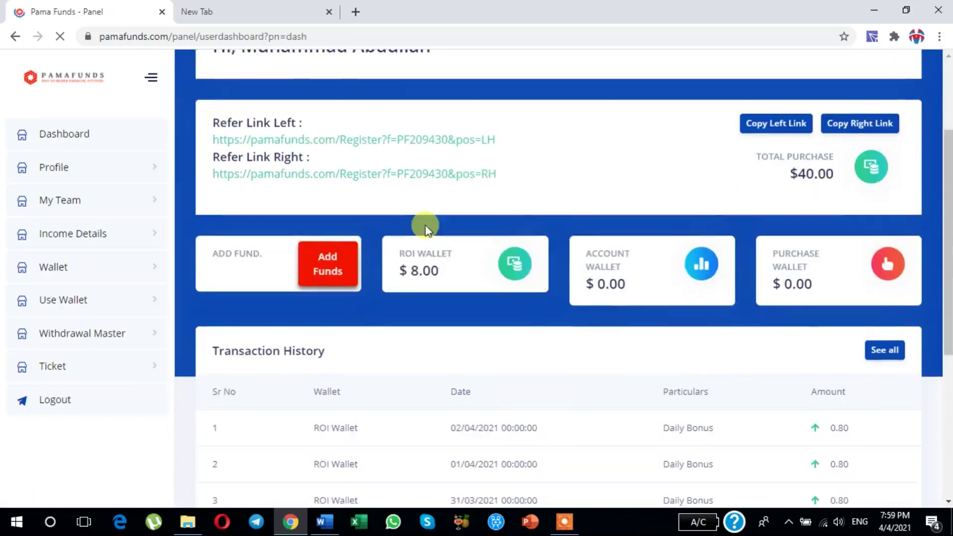
scroll(425, 225, up, 4)
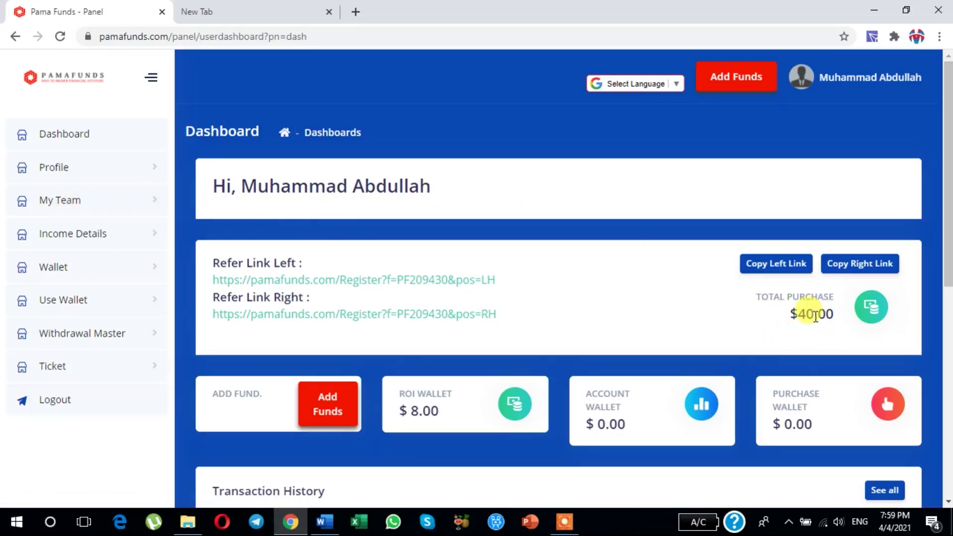
scroll(814, 318, down, 2)
scroll(815, 319, down, 3)
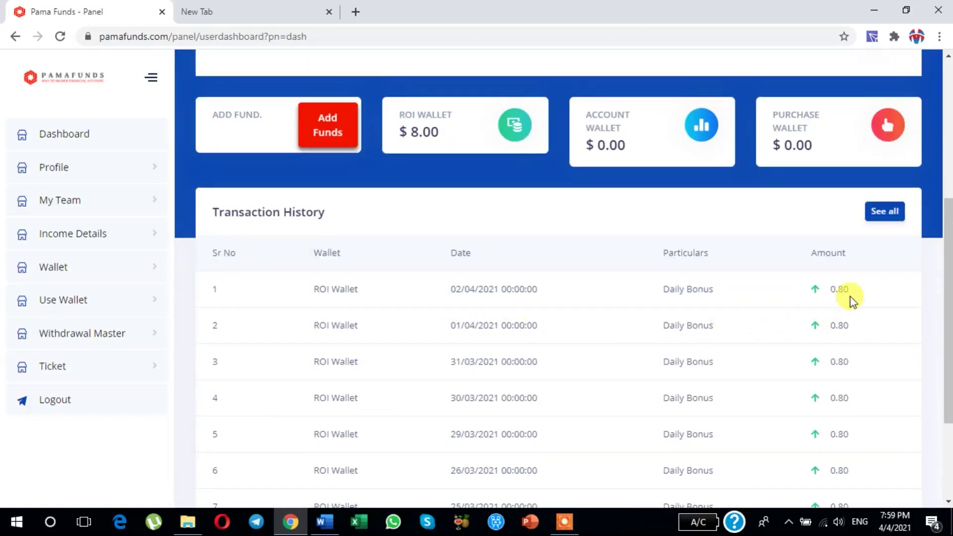
scroll(834, 316, down, 3)
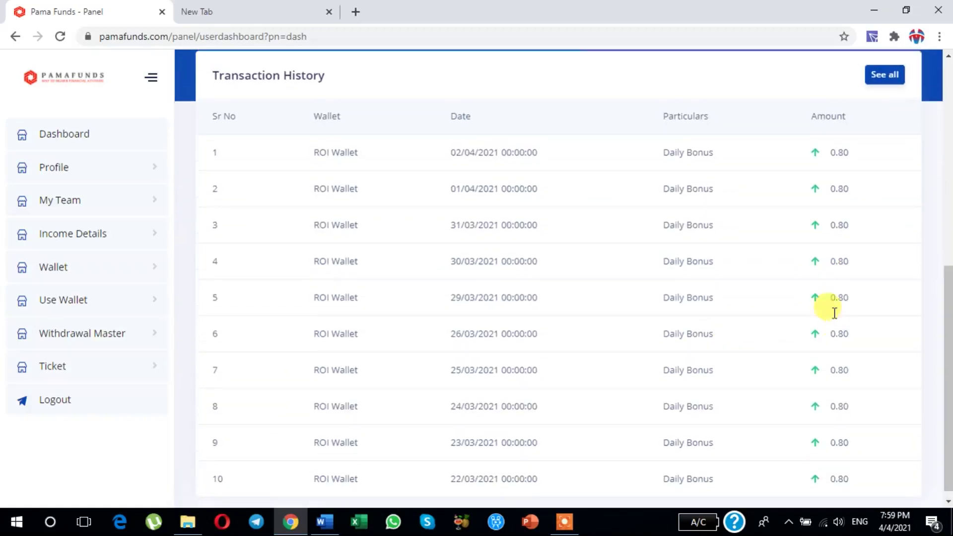
scroll(449, 272, up, 5)
scroll(356, 381, up, 2)
scroll(334, 353, down, 6)
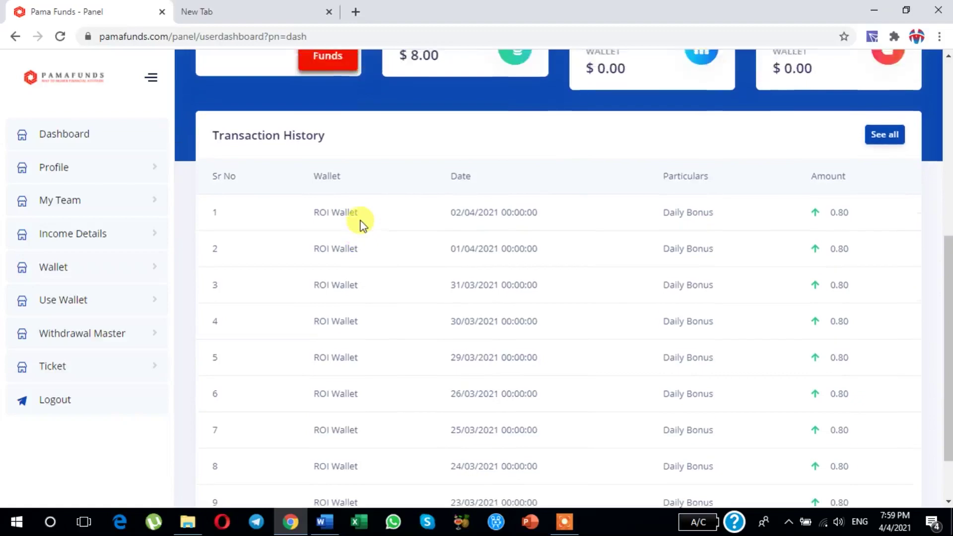
scroll(361, 221, up, 6)
scroll(563, 290, down, 1)
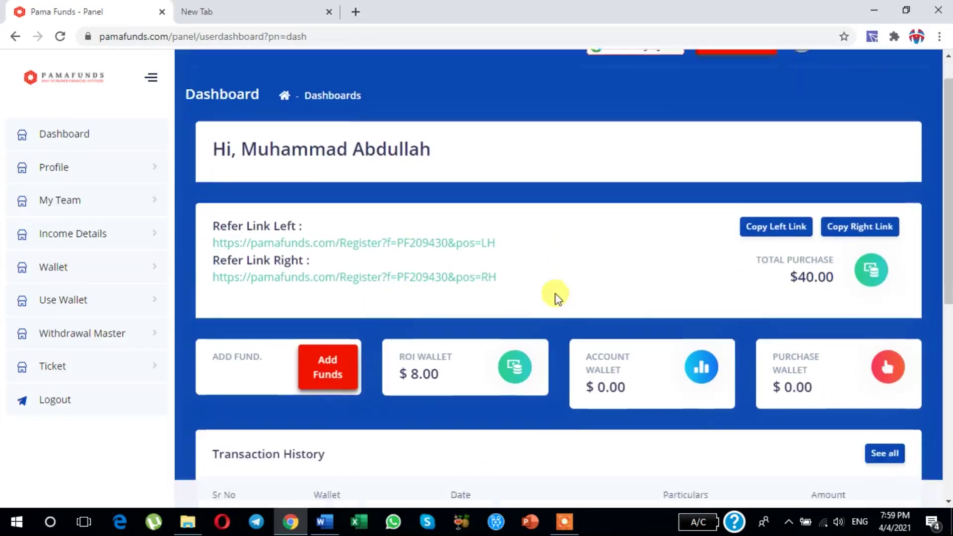
scroll(553, 294, down, 2)
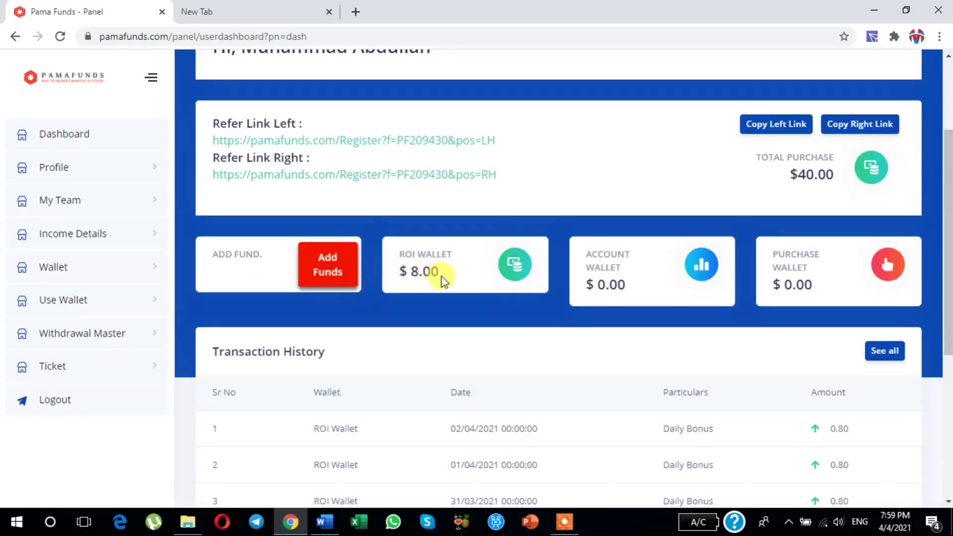
scroll(437, 277, up, 3)
scroll(439, 277, down, 4)
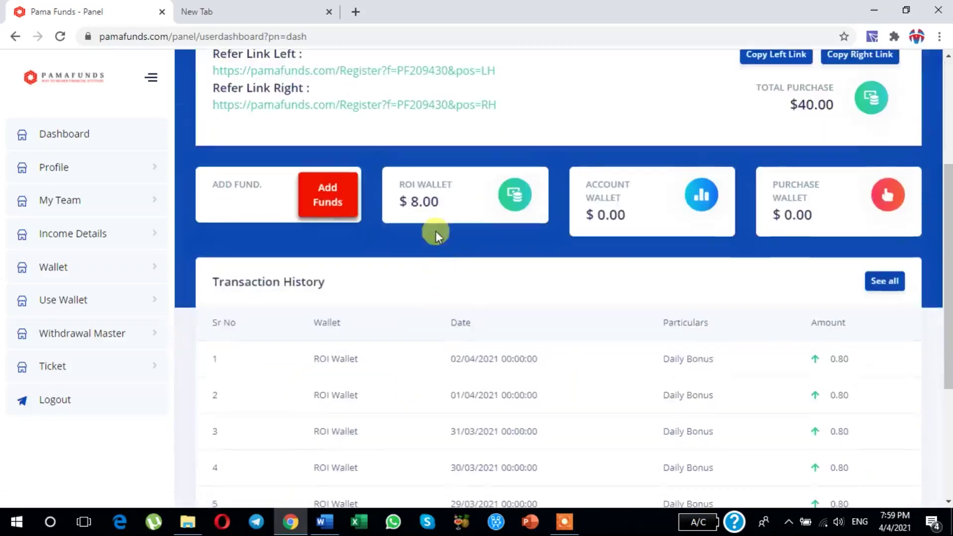
scroll(425, 204, up, 3)
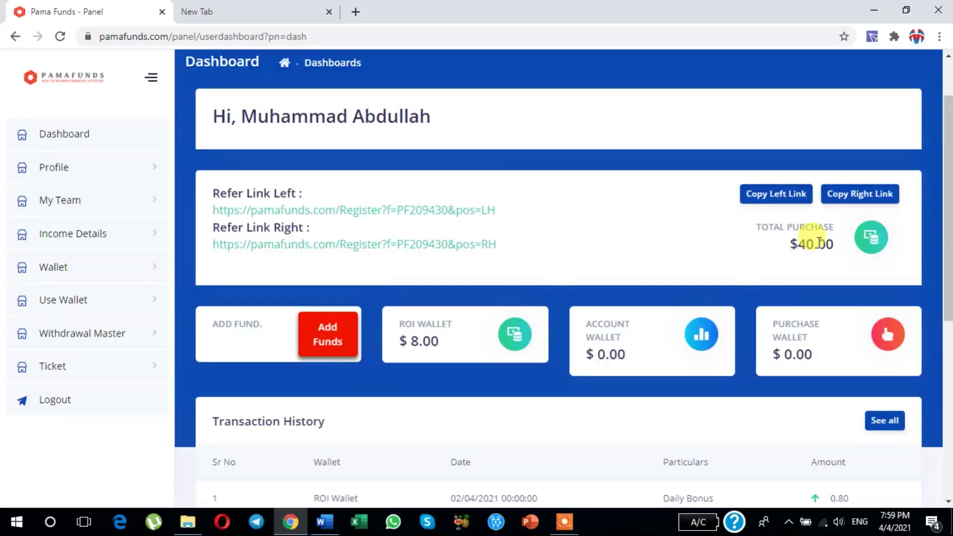
scroll(828, 243, up, 2)
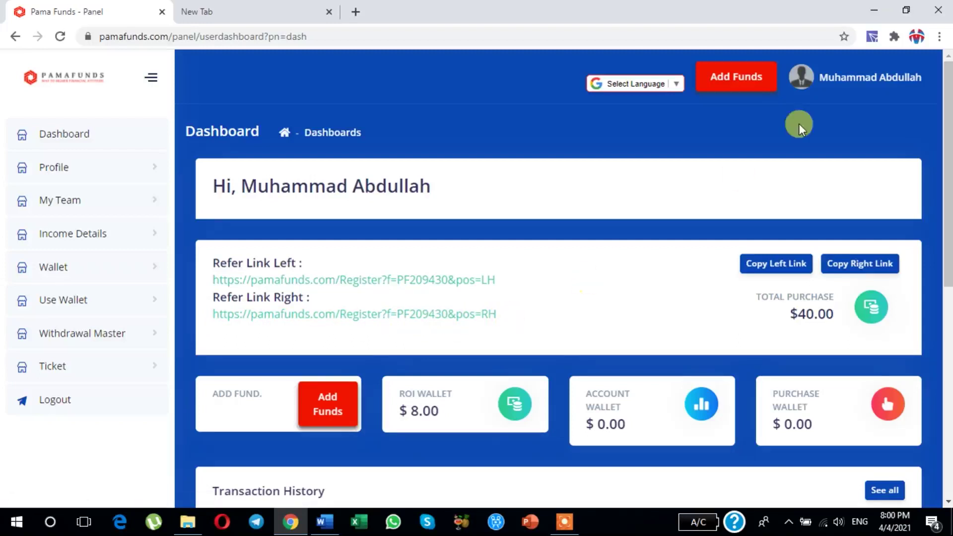
Step: Deposit $40 via Bitcoin from Add Funds, reaching the 0.00069000 BTC CoinPayments checkout
click(732, 91)
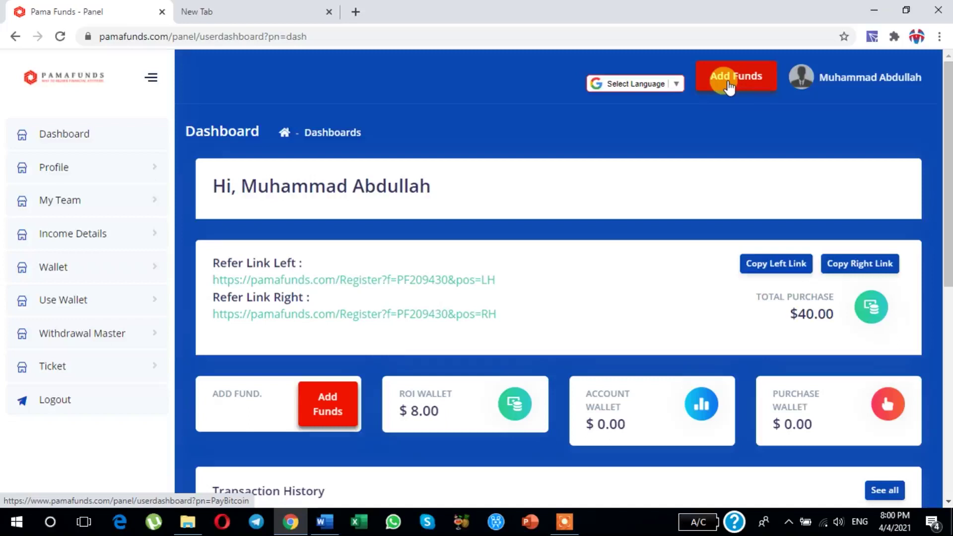
click(729, 88)
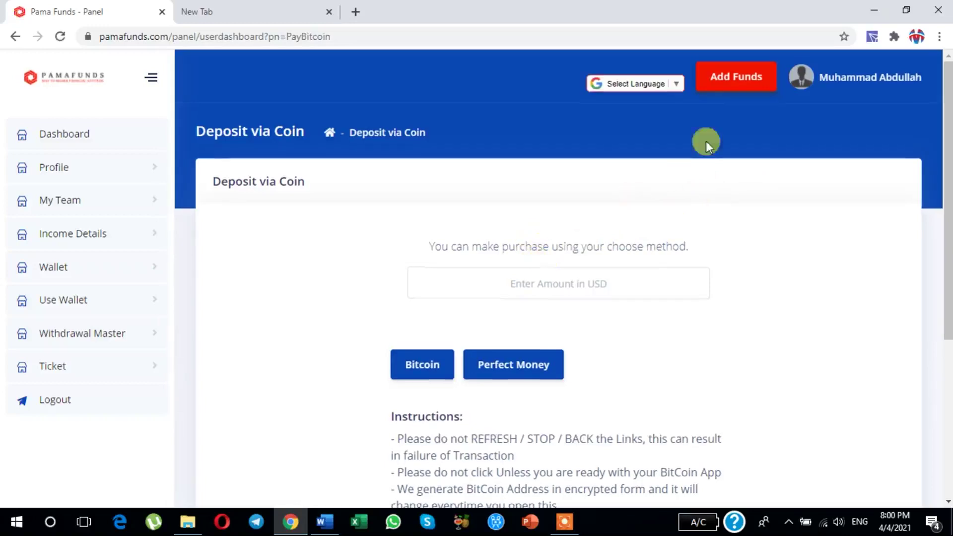
scroll(721, 217, down, 3)
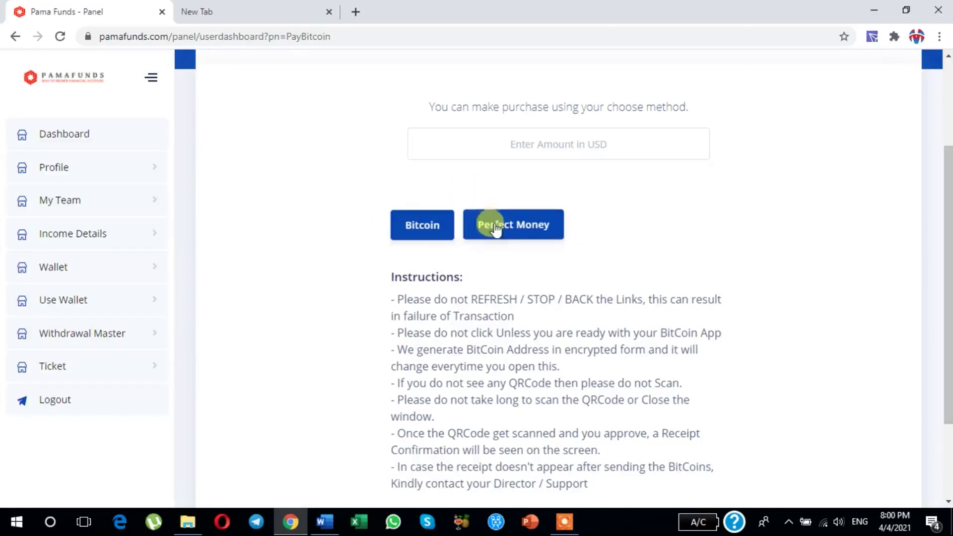
scroll(502, 229, up, 2)
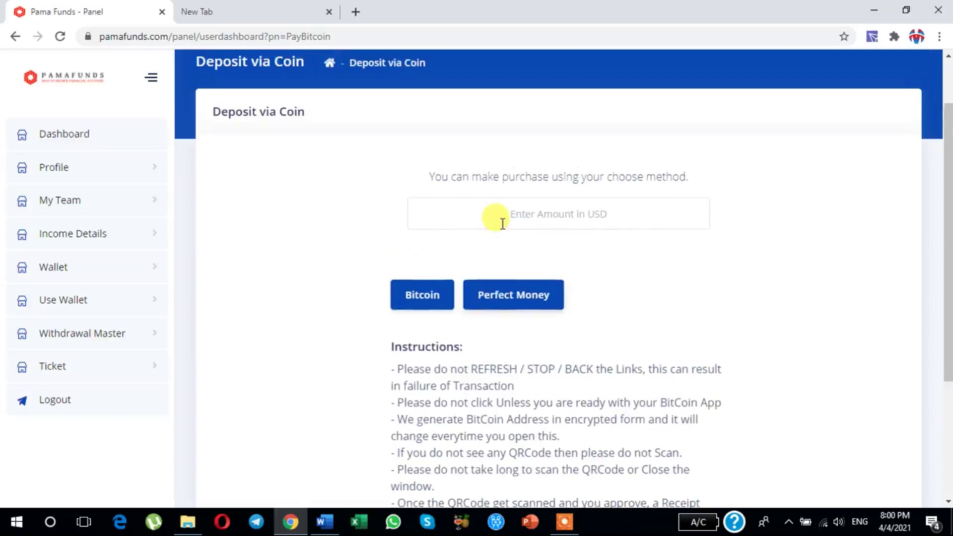
click(538, 215)
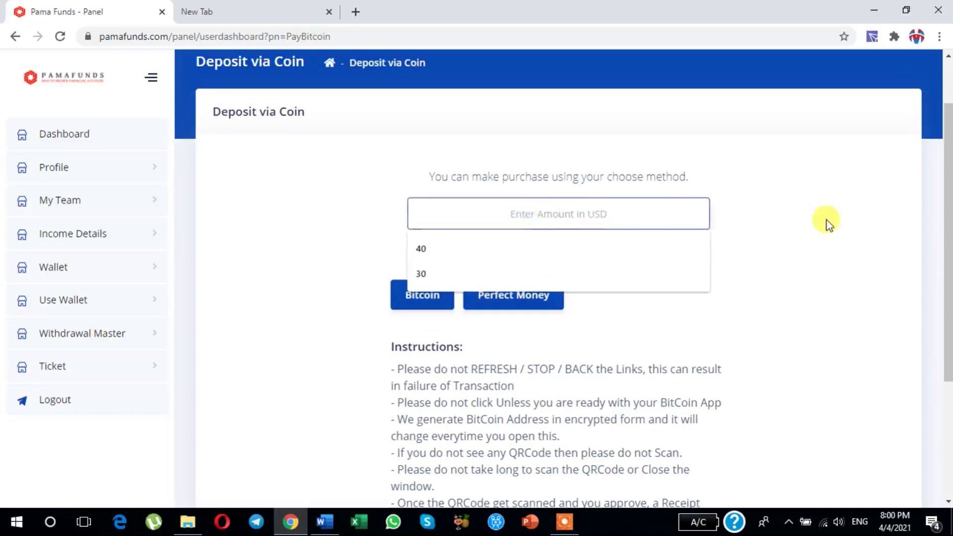
text(40)
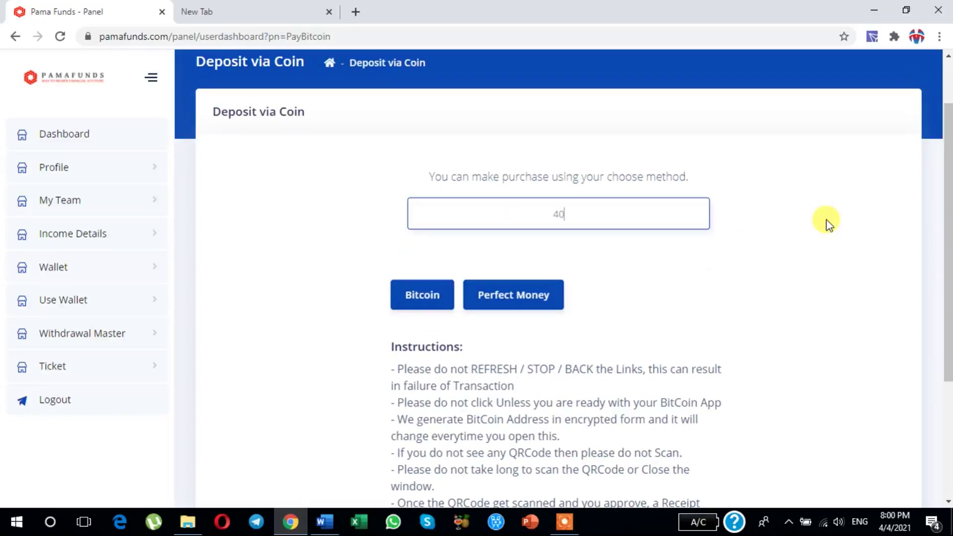
click(410, 302)
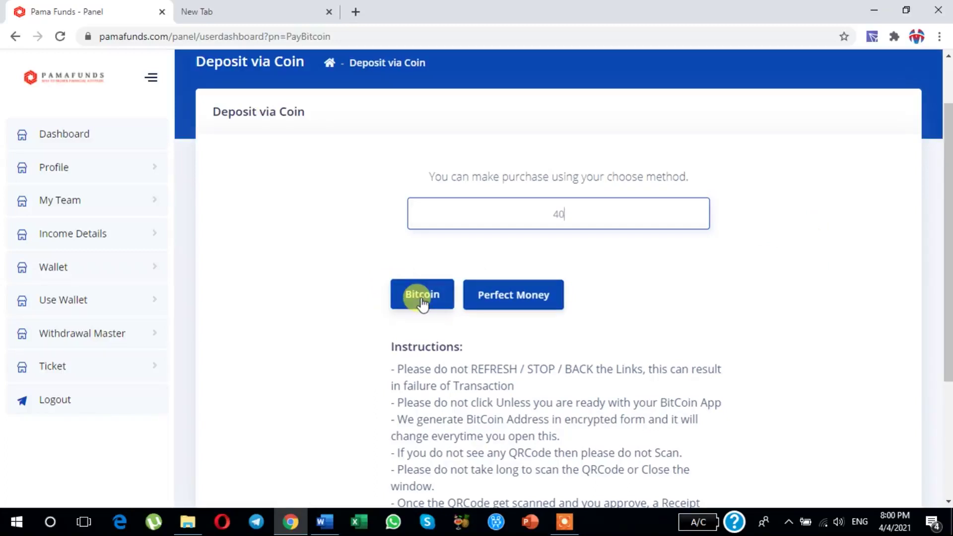
click(422, 301)
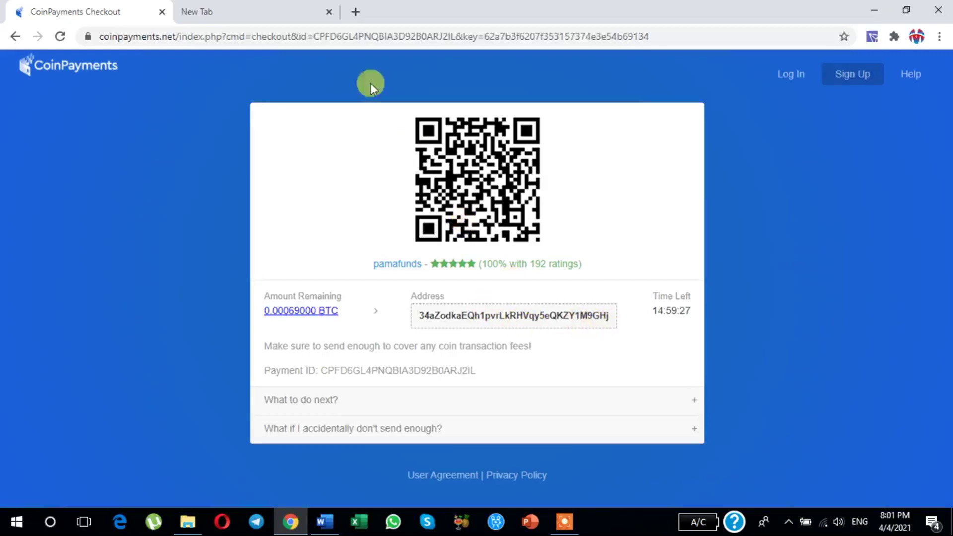
click(245, 15)
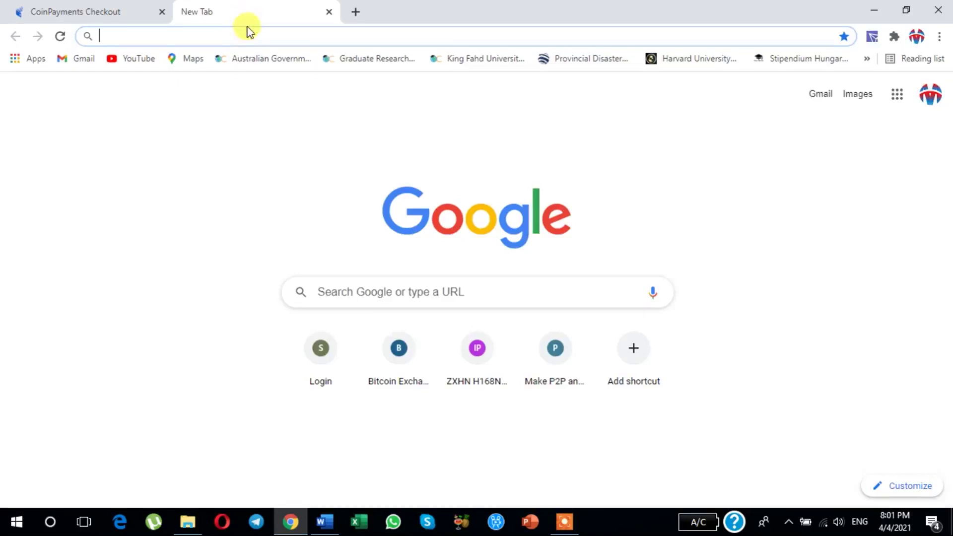
Step: Load binance.com in the new tab
text(bina)
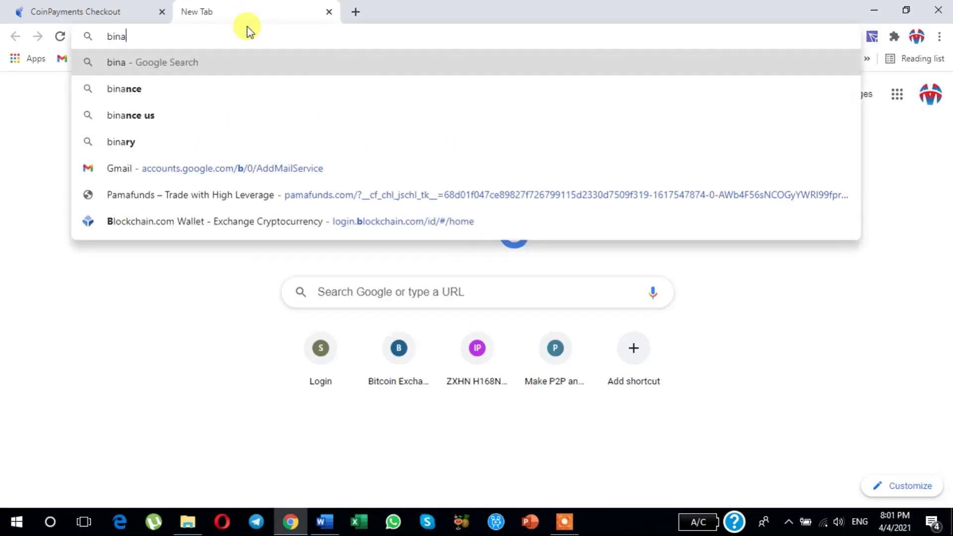
text(n)
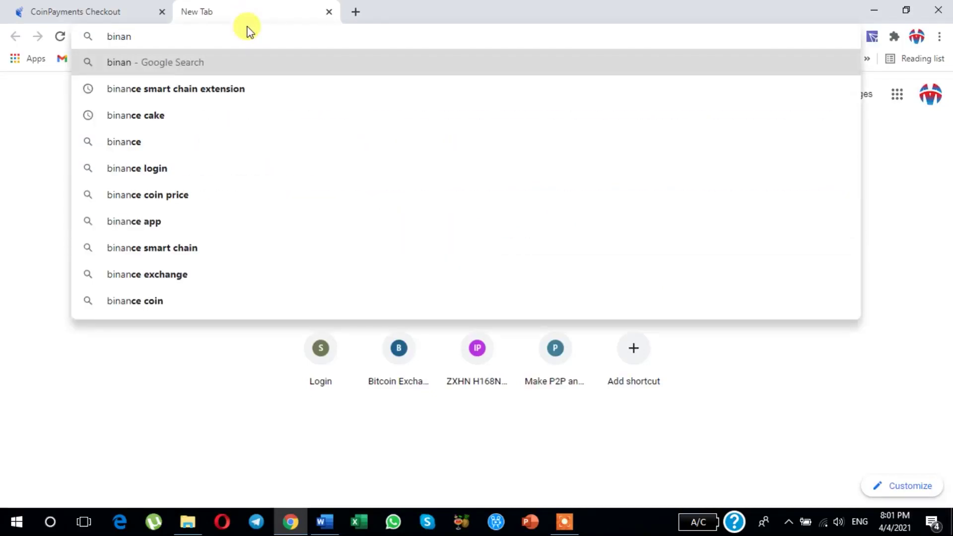
text(ce)
key(ctrl+Return)
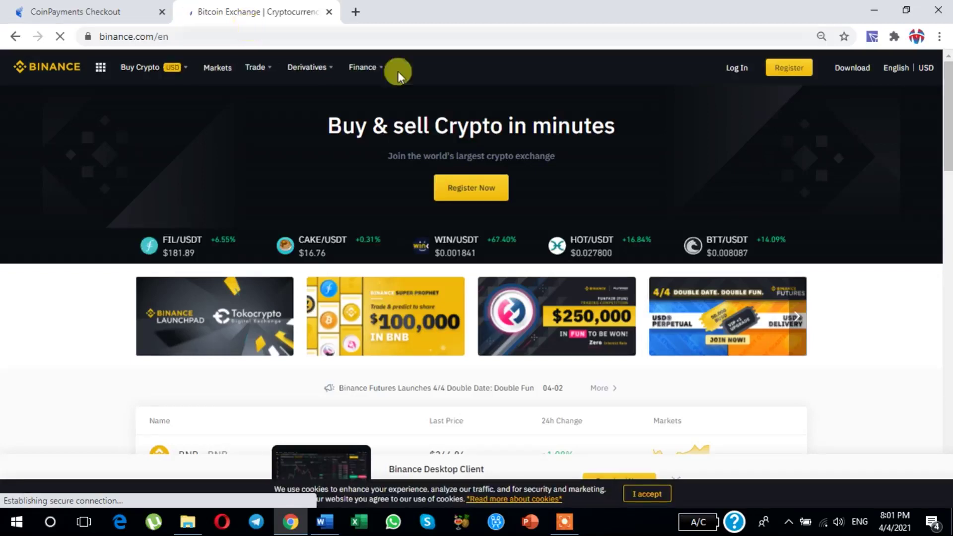
Step: Accept cookies, submit the Binance login email and password, and solve the slider puzzle
click(642, 493)
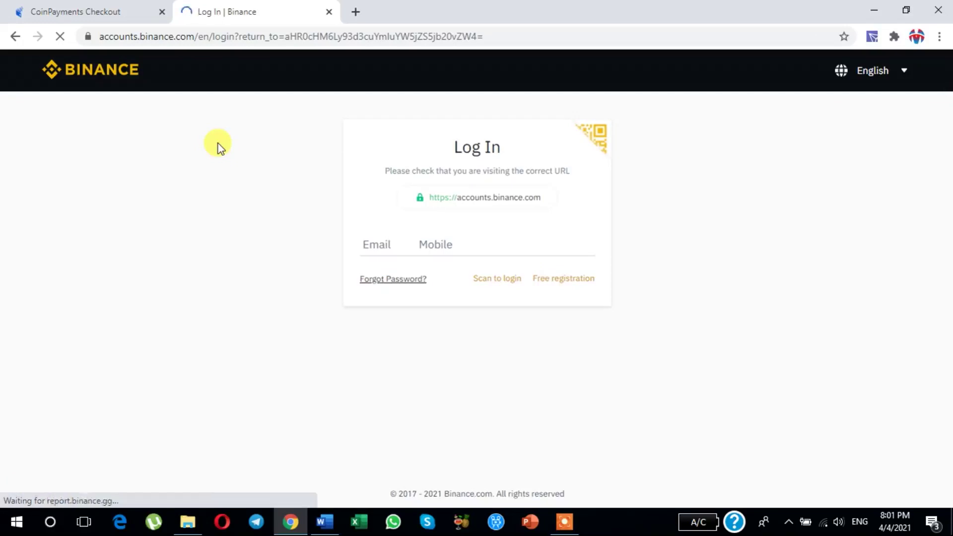
click(541, 315)
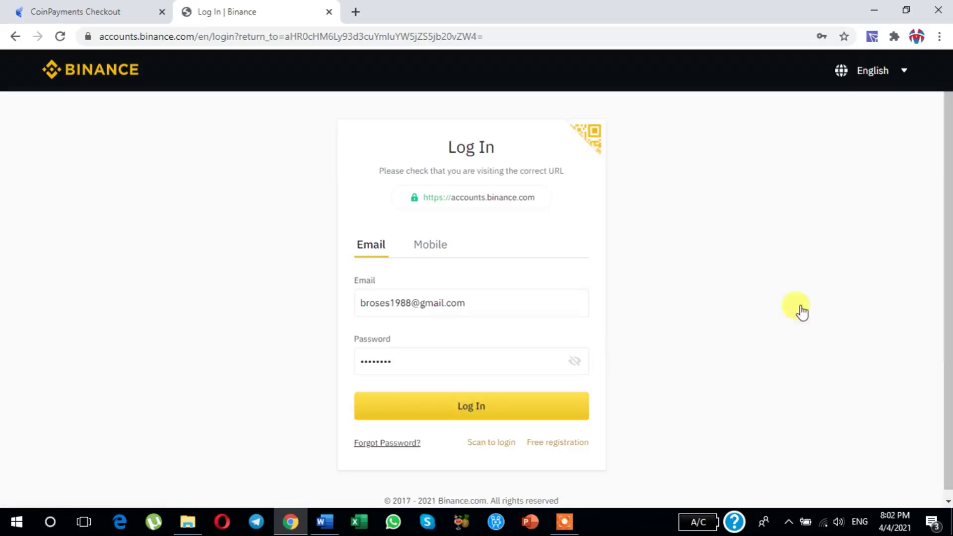
click(524, 404)
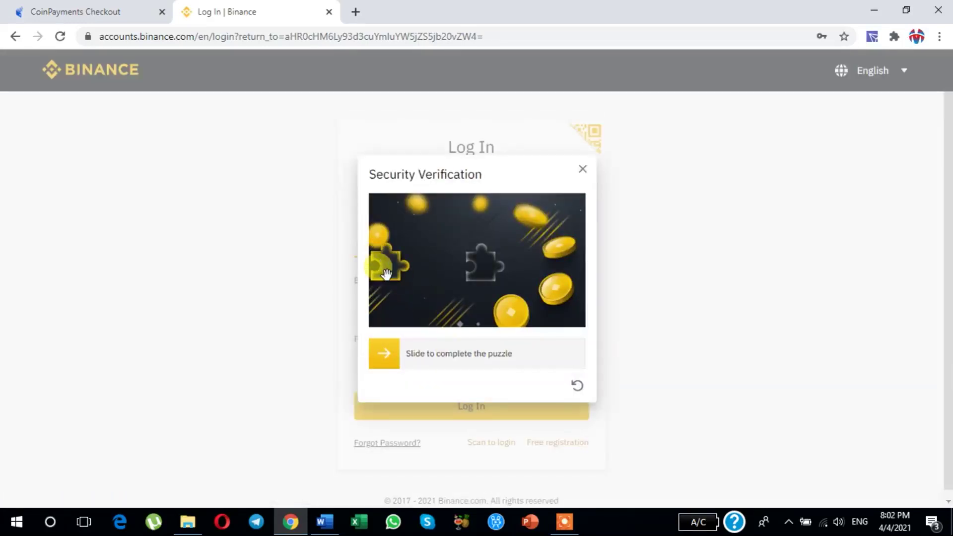
drag(383, 262, 480, 276)
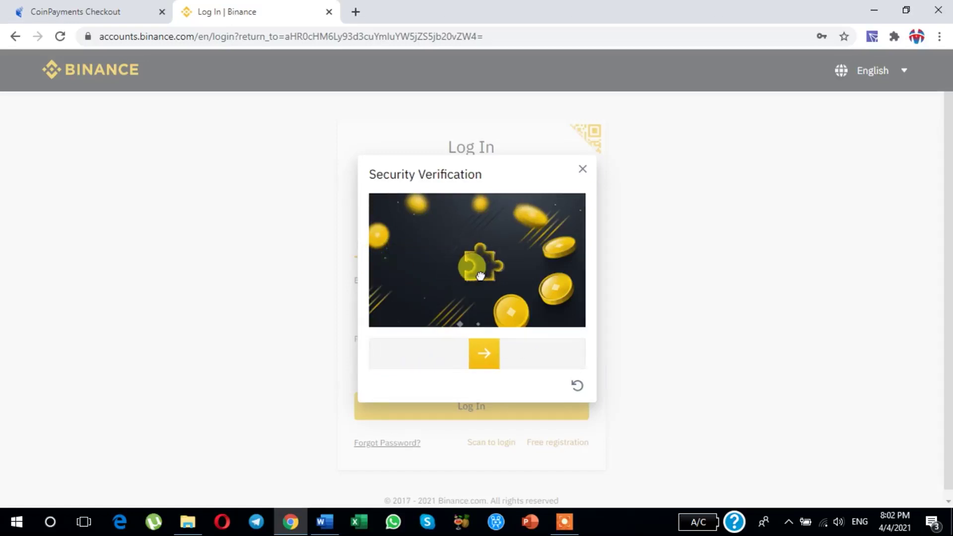
click(588, 399)
Step: Send the SMS verification code to the phone and submit it
click(552, 250)
click(553, 251)
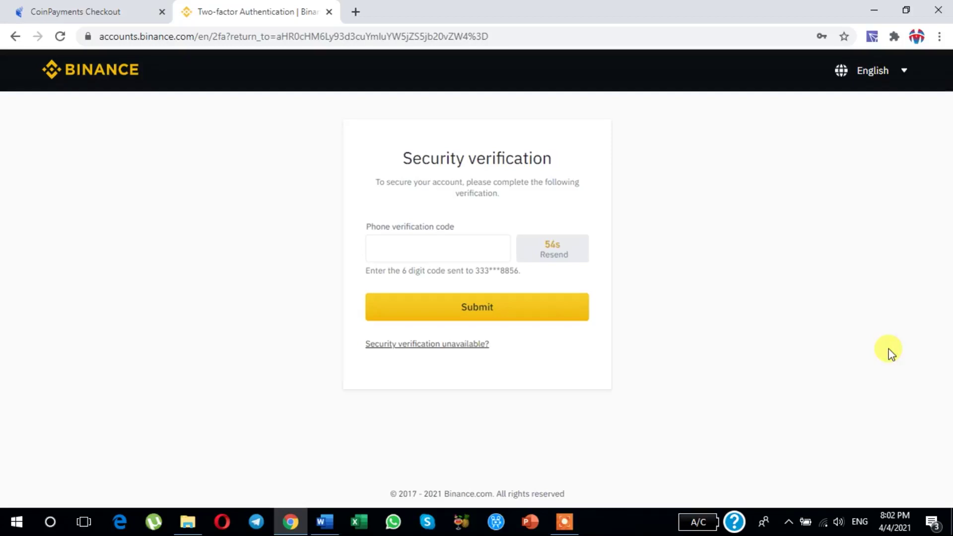
click(403, 255)
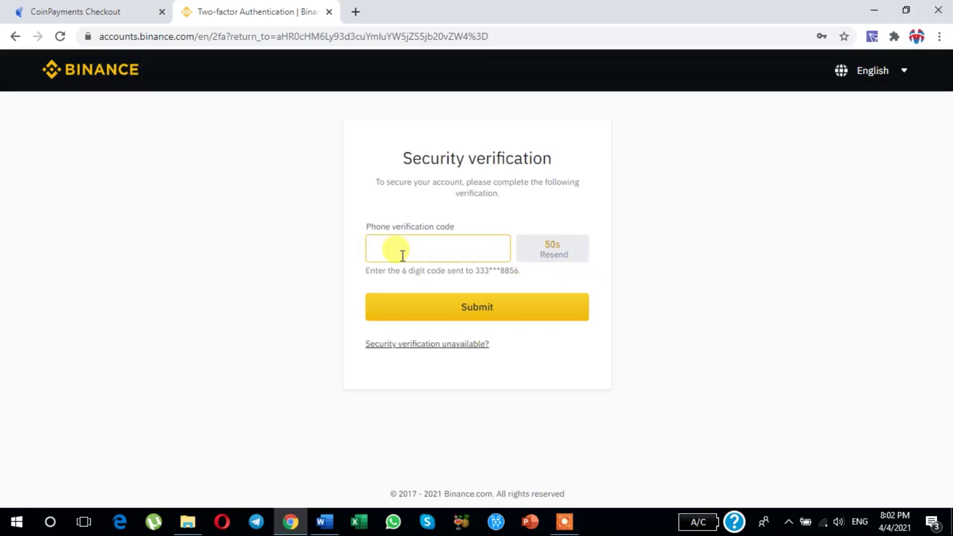
key(Return)
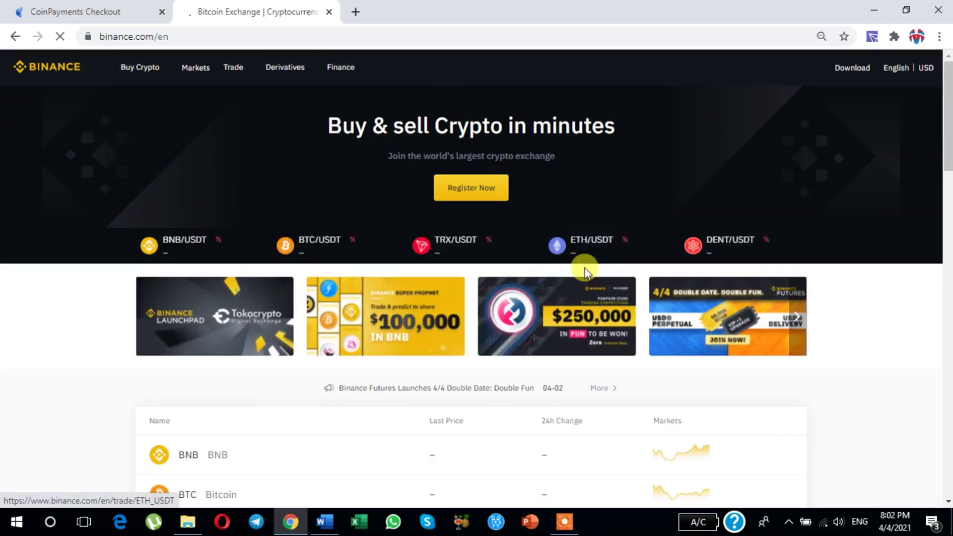
Step: Open the Wallet Overview showing the 0.00417986 BTC estimated balance
scroll(154, 385, down, 5)
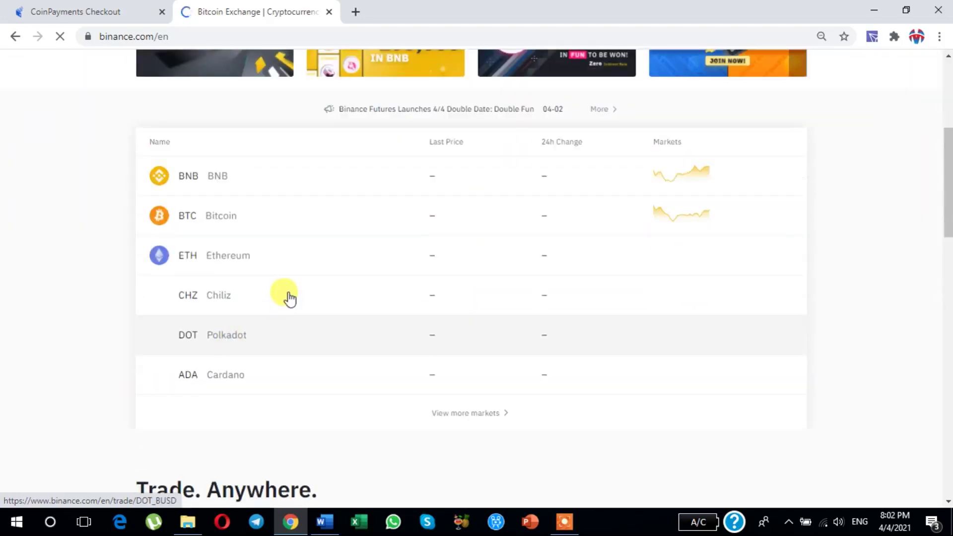
scroll(288, 295, down, 1)
scroll(287, 296, up, 6)
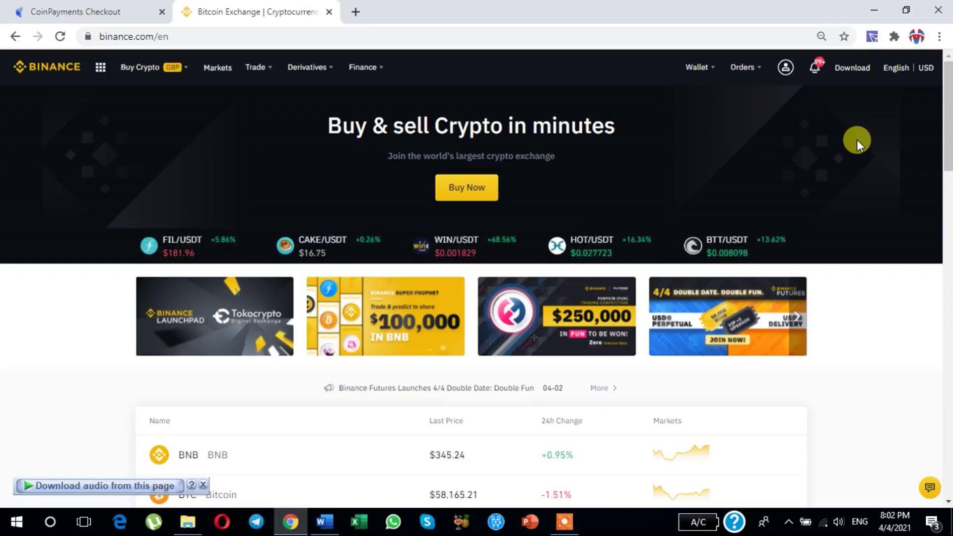
mouse_move(698, 68)
click(704, 95)
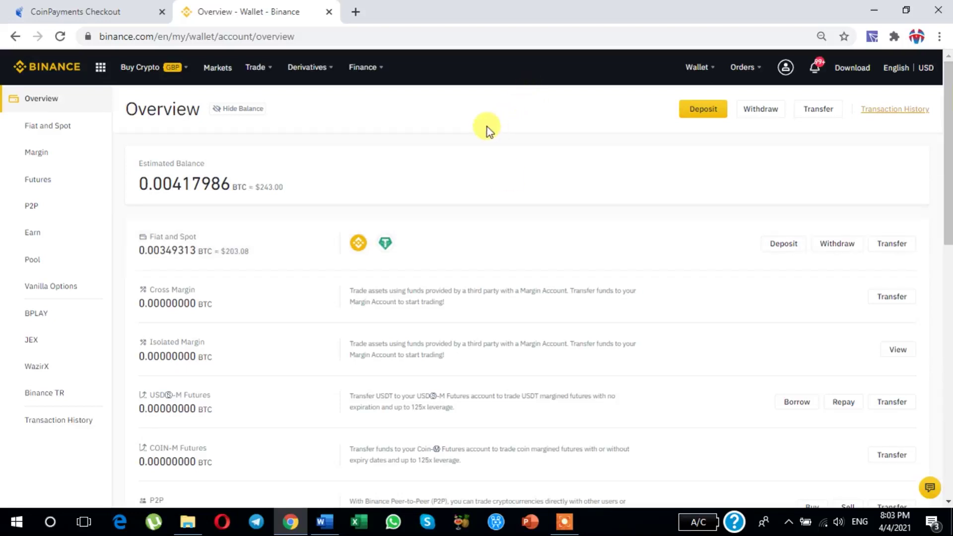
Step: Select the 0.00069000 BTC amount due on the CoinPayments checkout
click(109, 10)
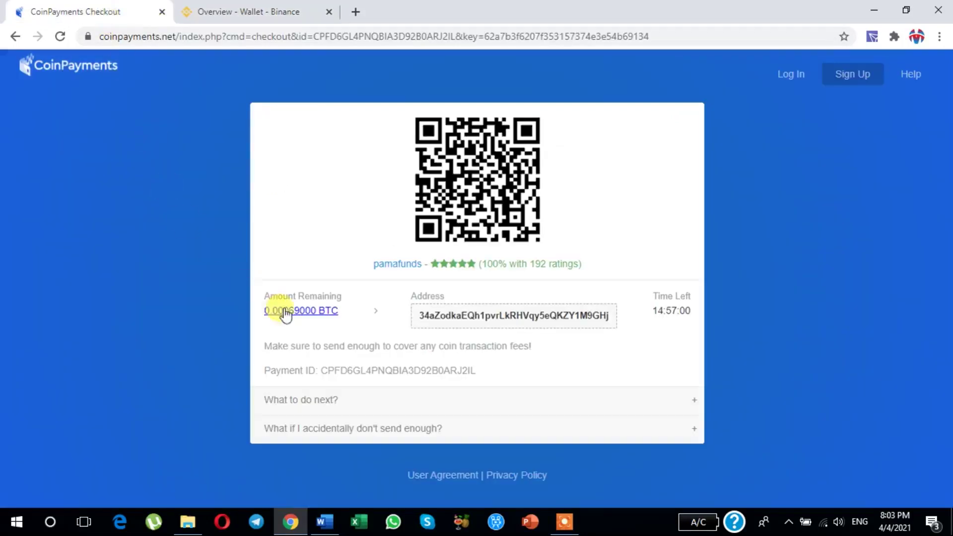
drag(344, 312, 265, 317)
key(ctrl+c)
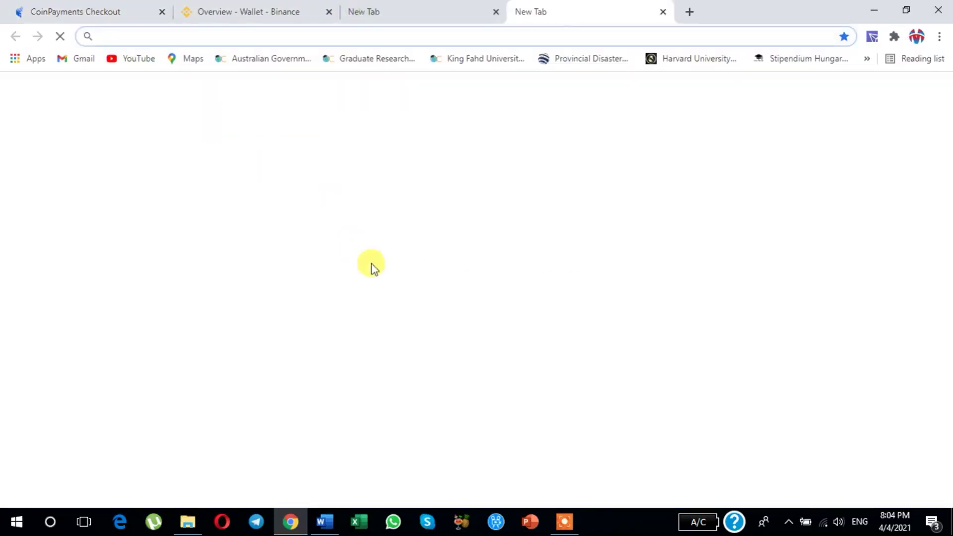
Step: Search Google for '0.00069000 BTC to usd', which gives 40.12 US dollars
click(381, 287)
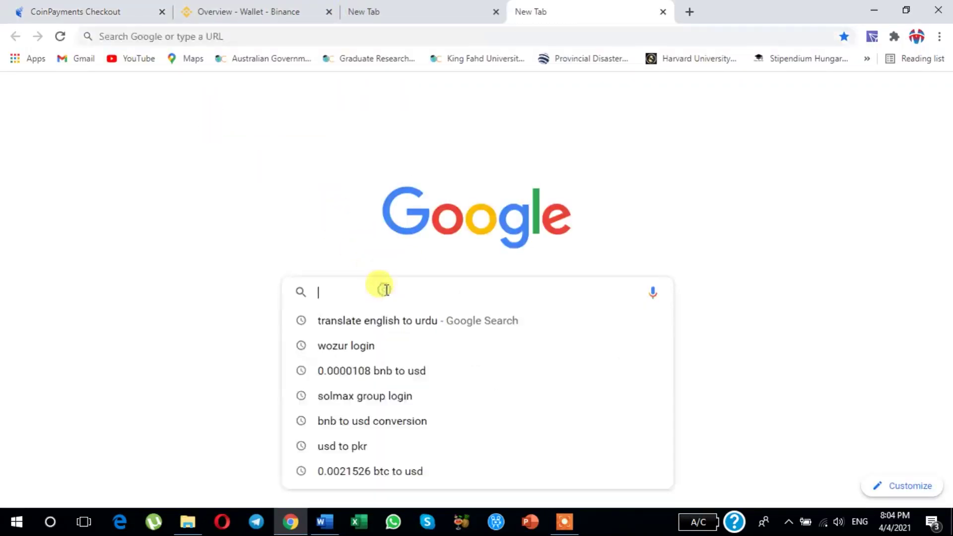
key(ctrl+v)
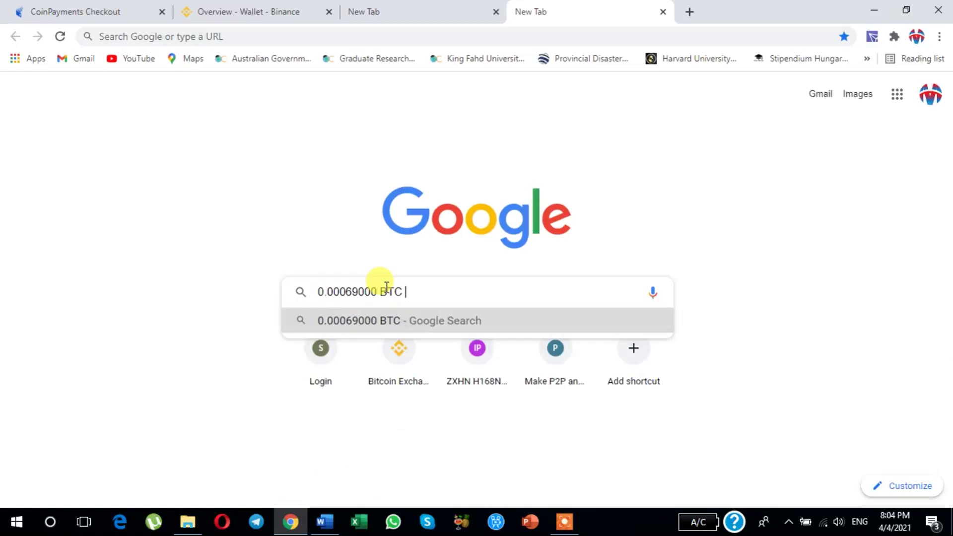
text(to usd)
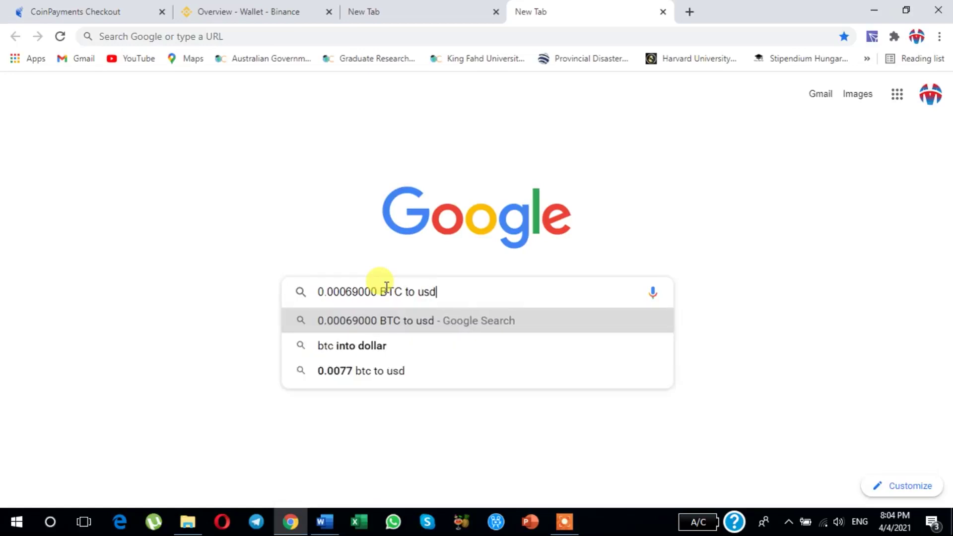
key(Return)
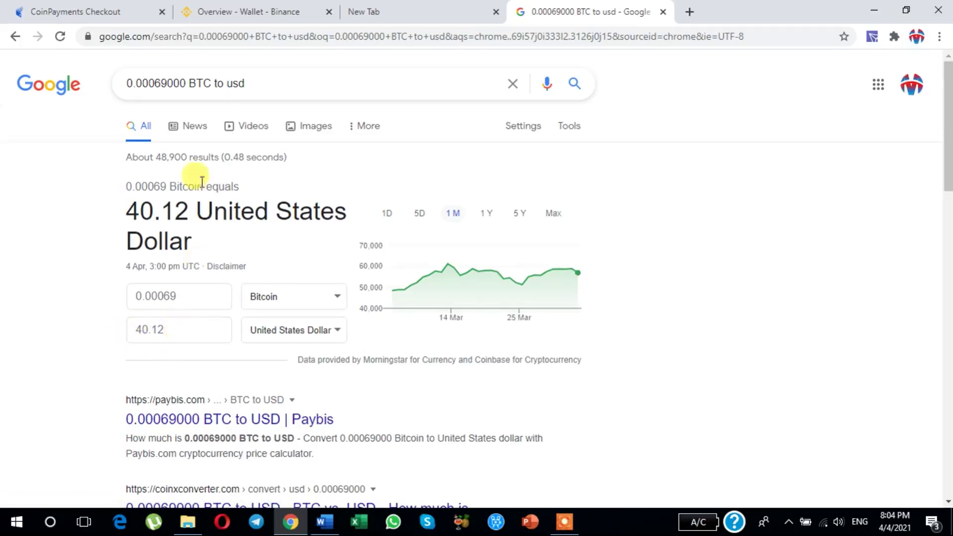
Step: Open the Binance Convert & OTC Portal from the wallet overview
click(75, 12)
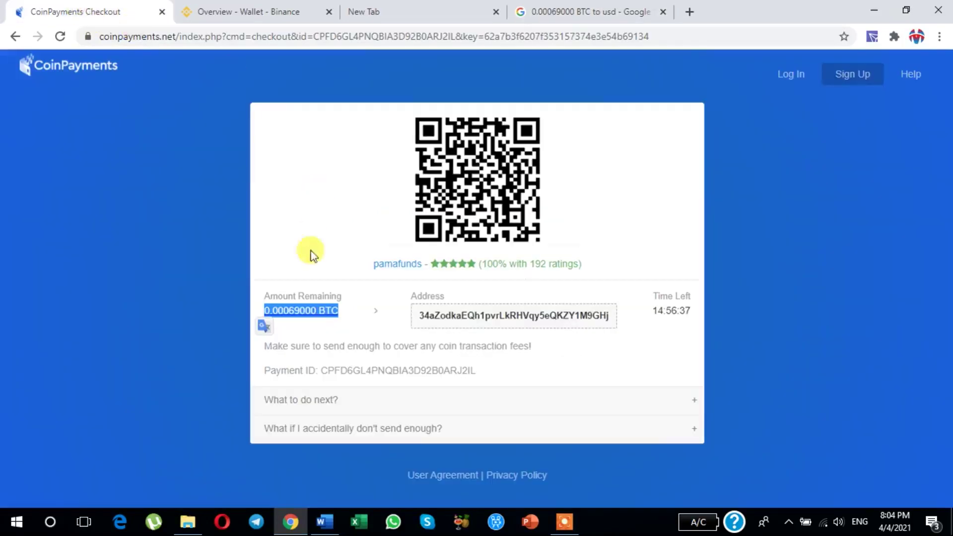
click(257, 13)
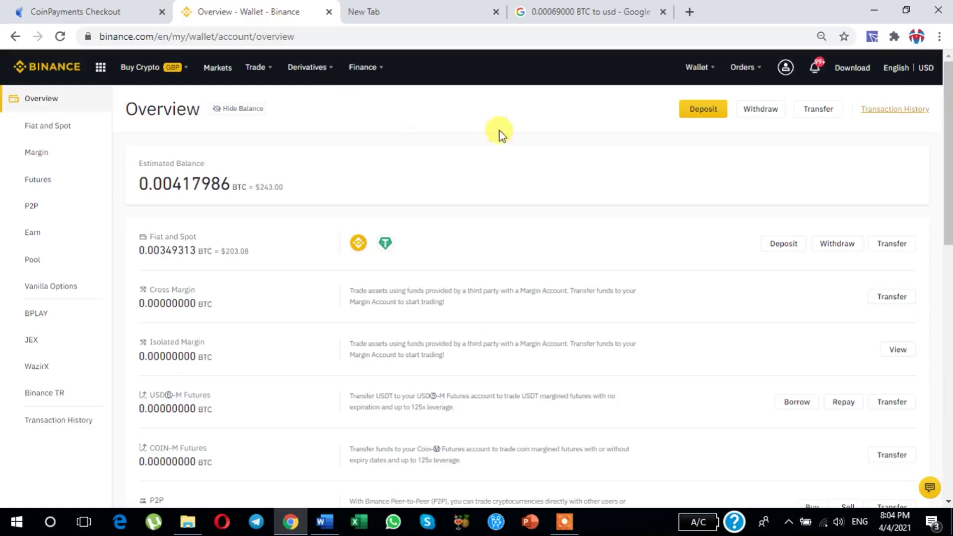
click(264, 95)
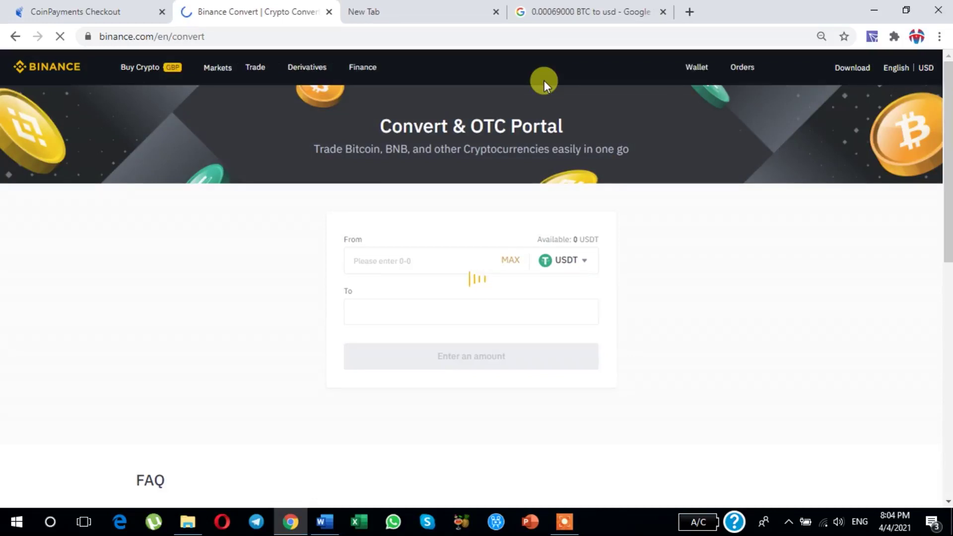
Step: Copy 40.12 from Google and preview converting 40.12 USDT into BTC on Binance
click(591, 10)
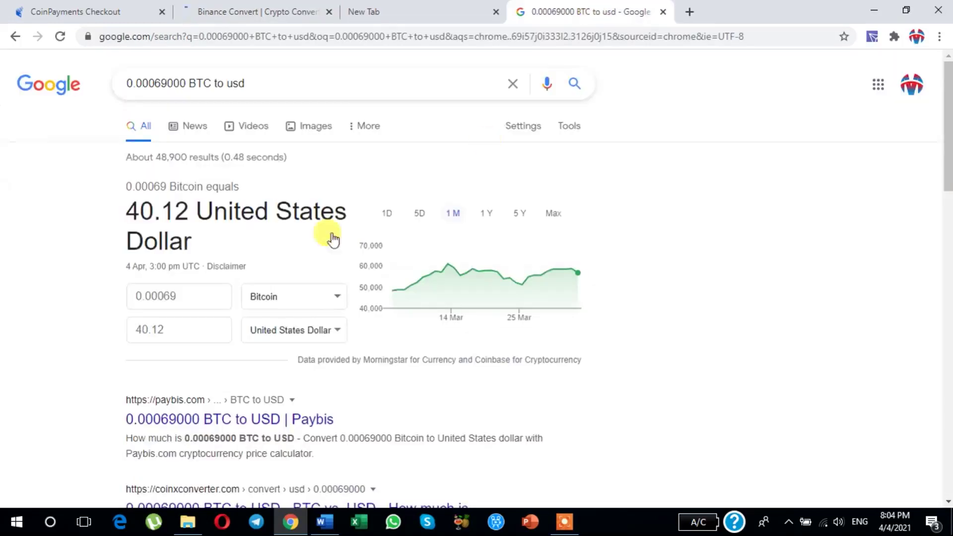
drag(174, 332, 128, 329)
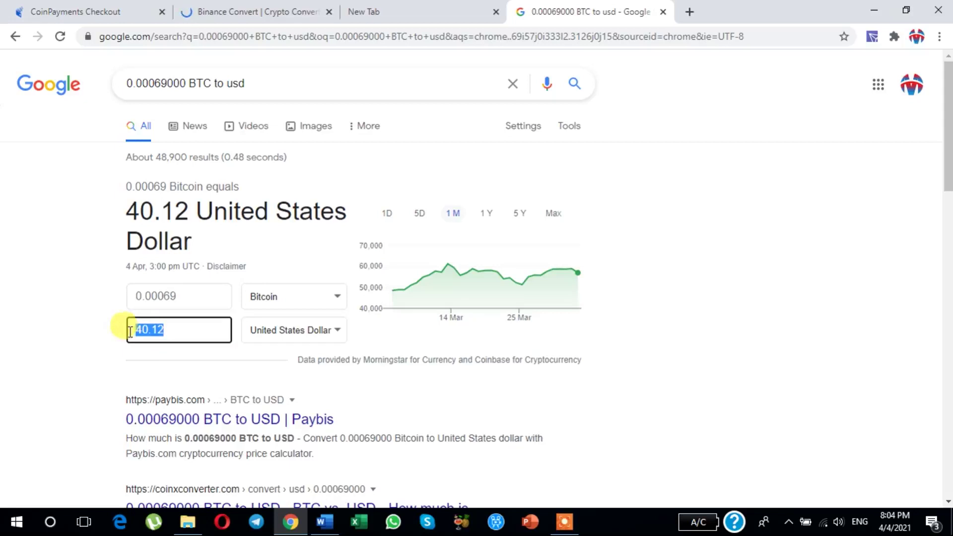
click(238, 11)
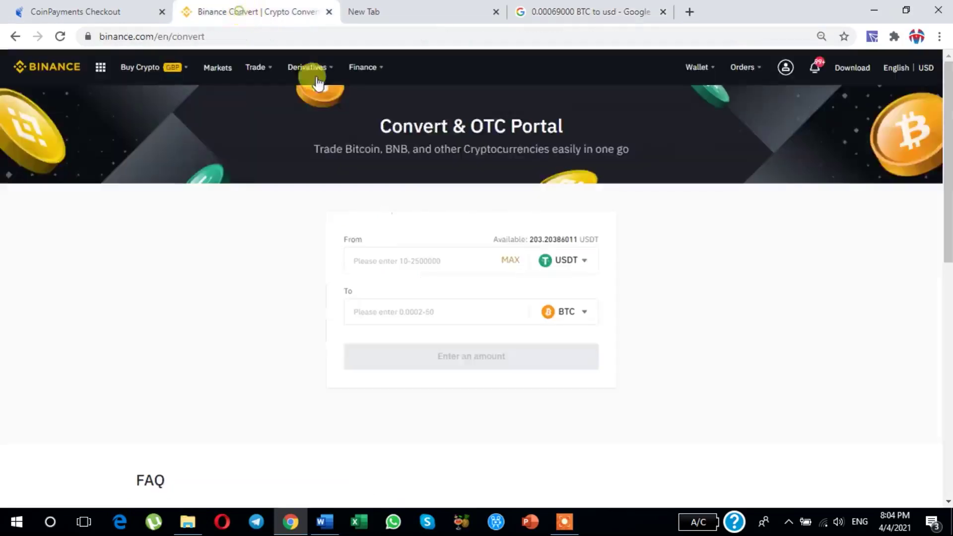
click(378, 263)
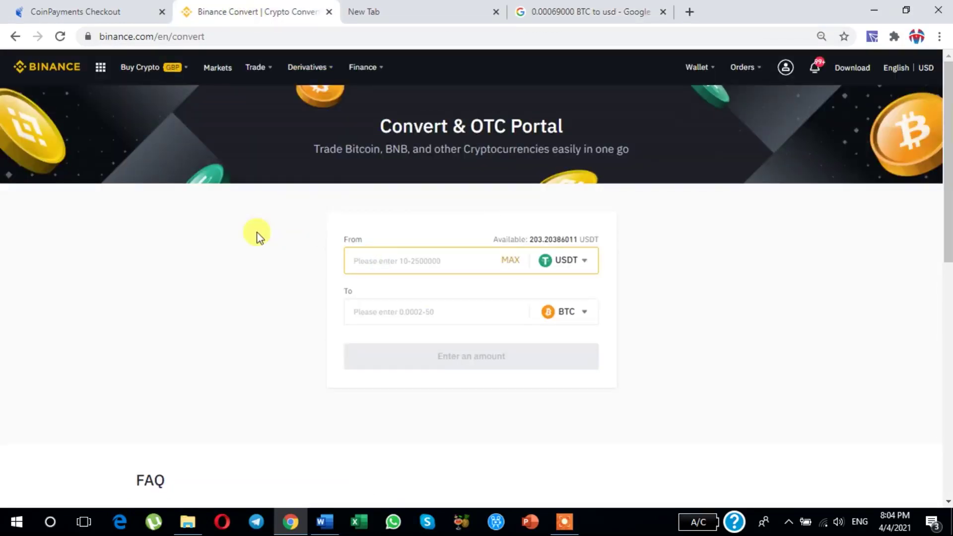
text(40.12)
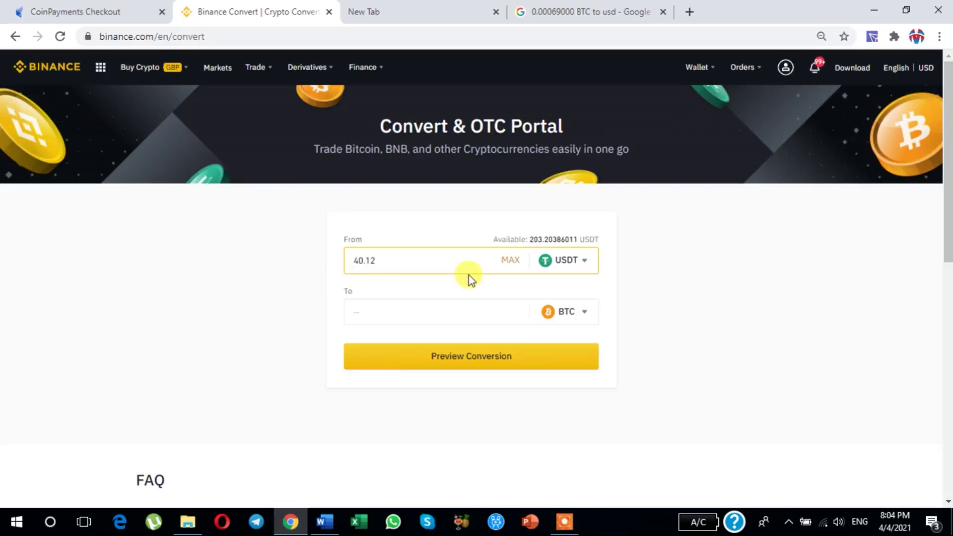
click(459, 356)
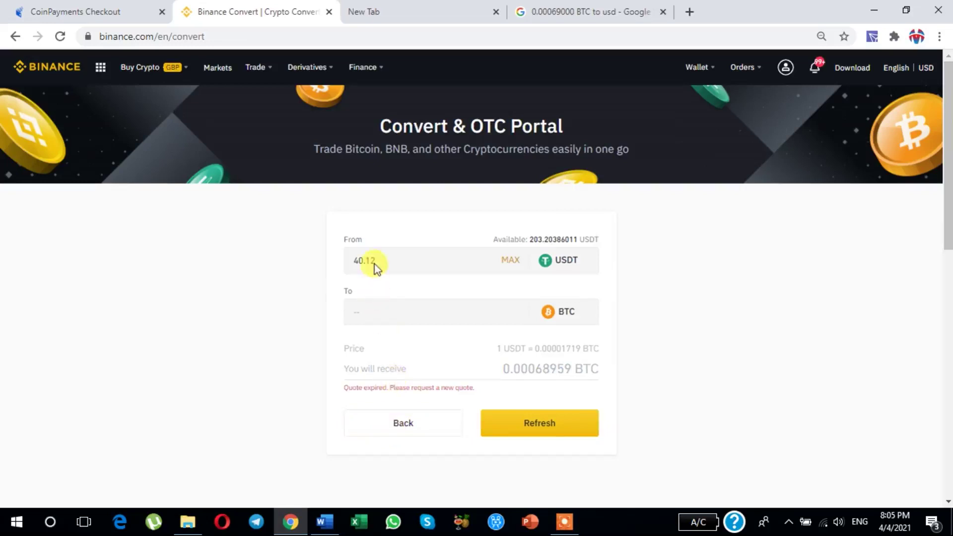
Step: Change the amount to 43 USDT and copy the quoted 0.00073856 BTC receive amount
click(392, 426)
click(408, 258)
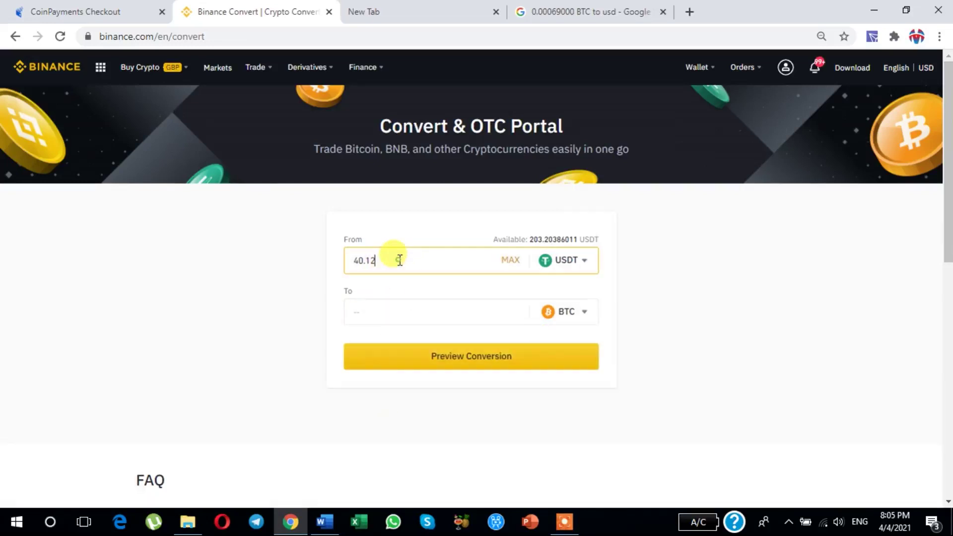
drag(391, 260, 341, 260)
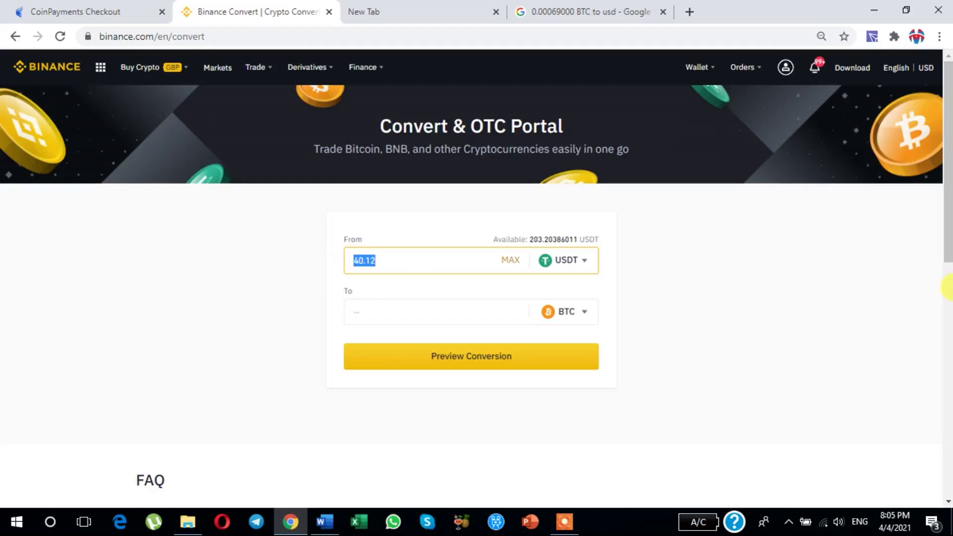
text(43)
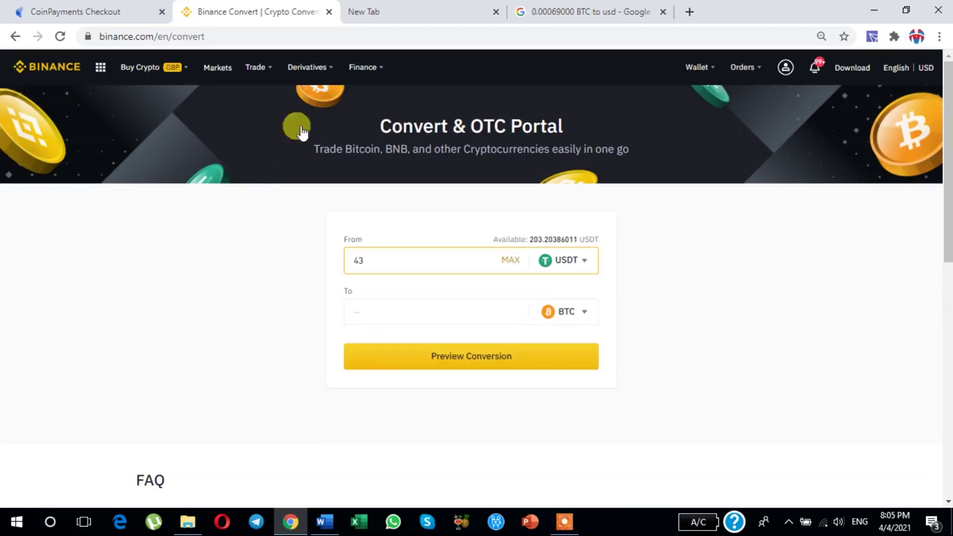
click(551, 17)
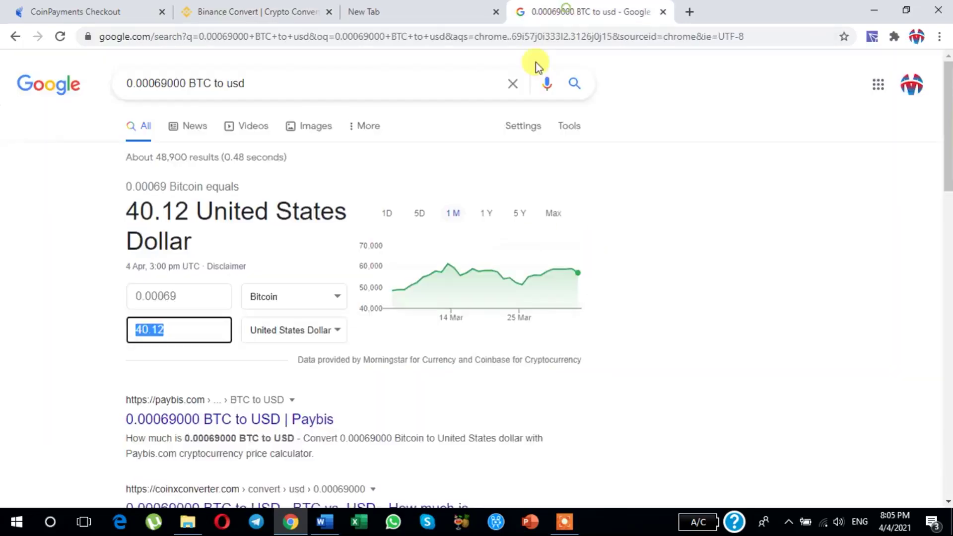
click(227, 11)
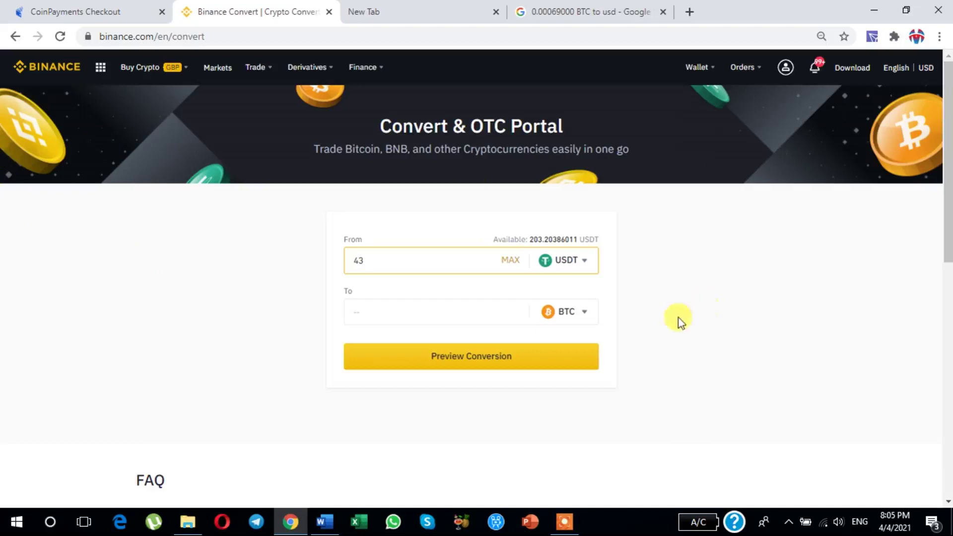
click(465, 356)
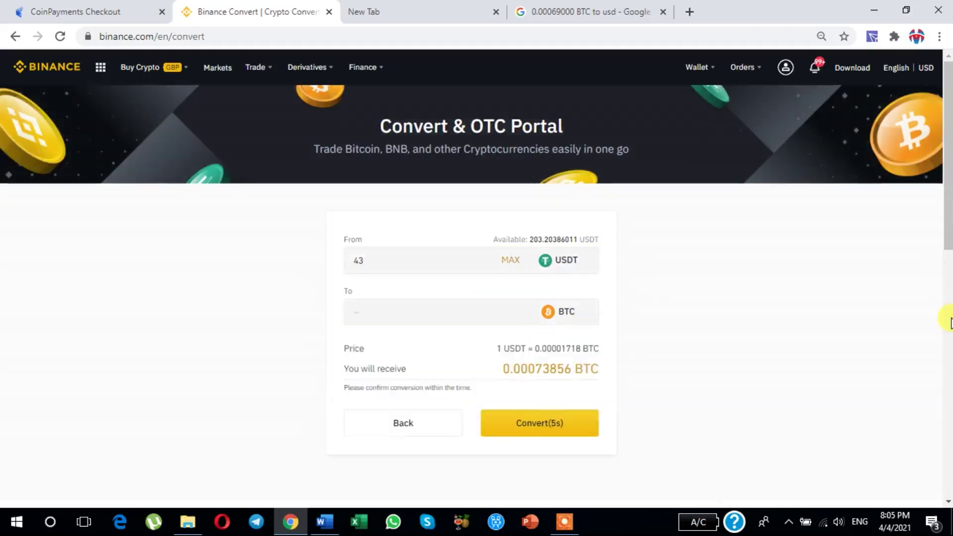
double_click(506, 369)
key(ctrl+c)
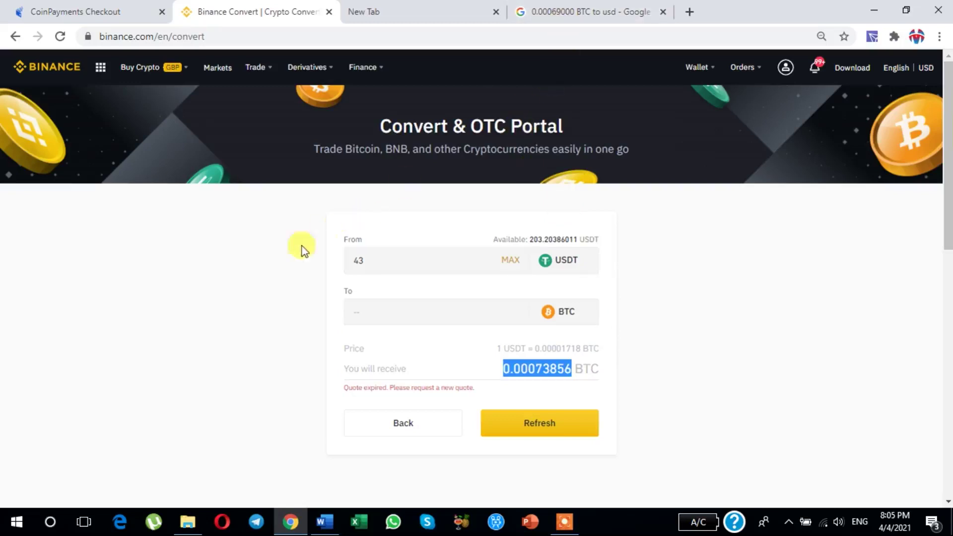
click(556, 11)
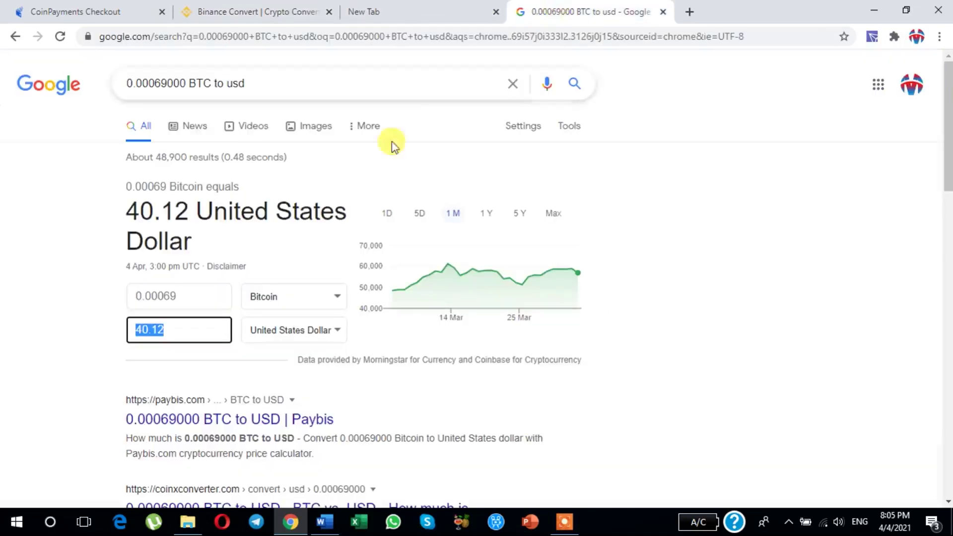
Step: Enter 0.00073856 BTC in Google's converter, showing 42.95 USD
drag(177, 296, 121, 293)
click(116, 297)
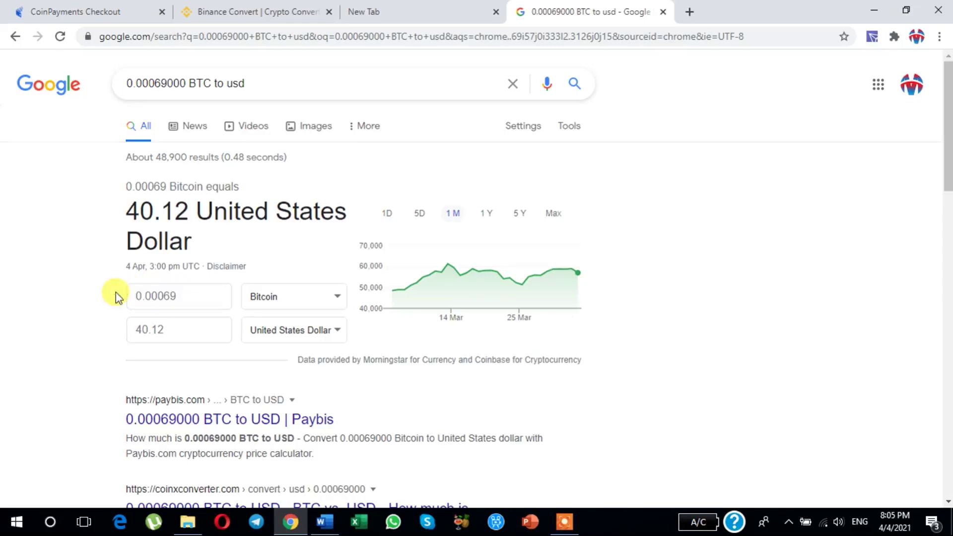
drag(180, 294, 37, 300)
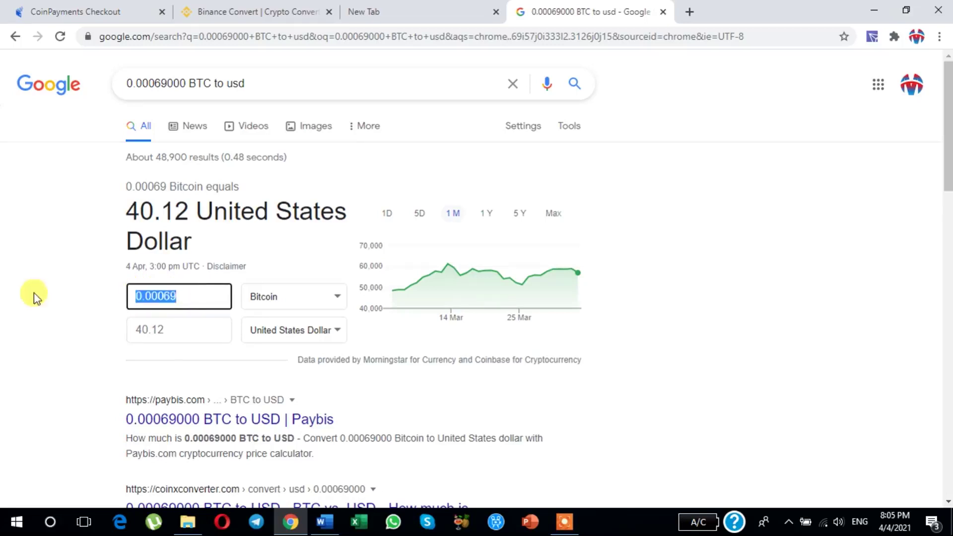
text(1)
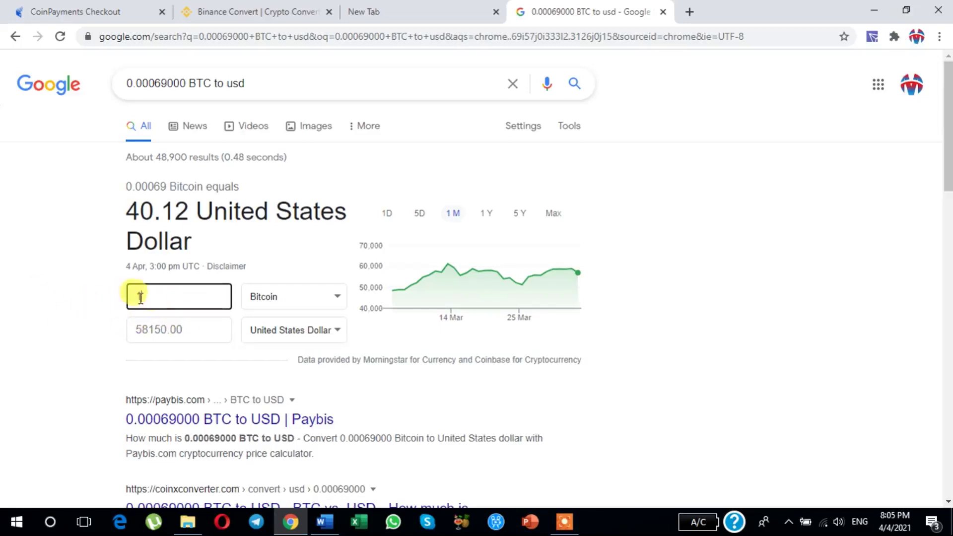
drag(144, 298, 127, 301)
key(ctrl+v)
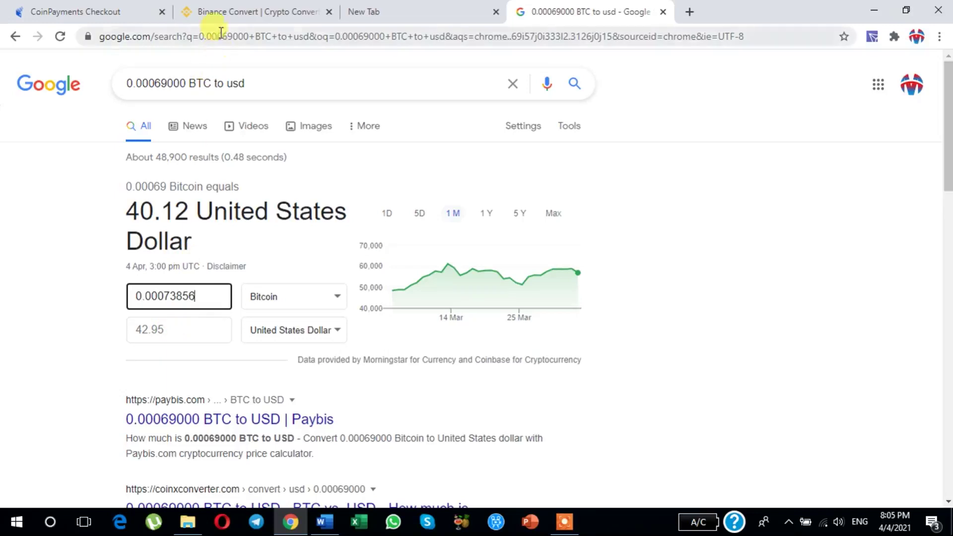
Step: Refresh the quote and convert 43 USDT into 0.00073861 BTC on Binance
click(220, 12)
click(527, 425)
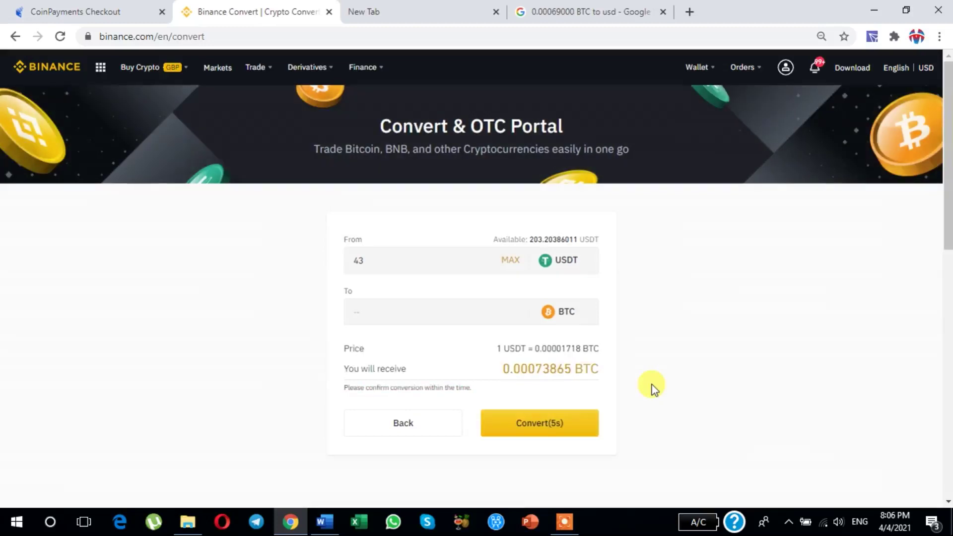
click(576, 11)
click(401, 11)
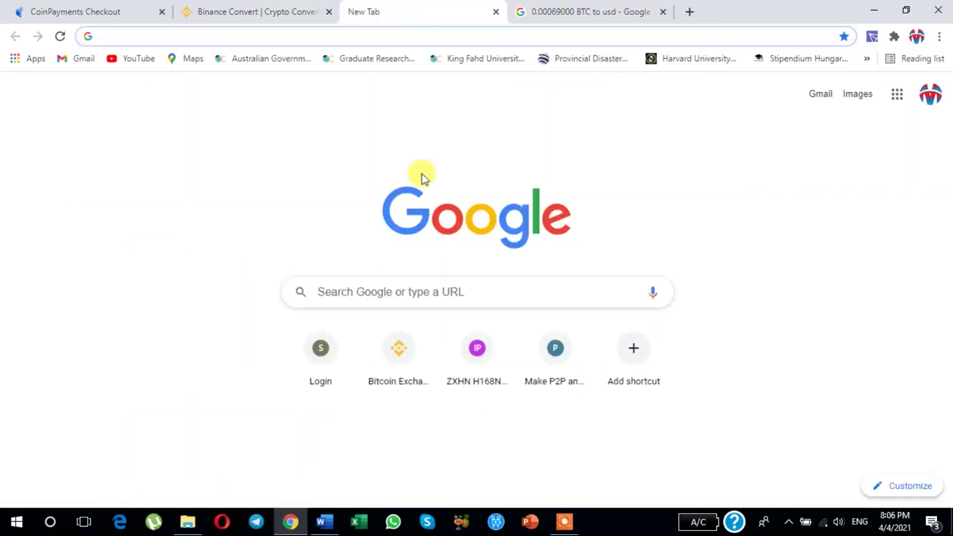
click(233, 14)
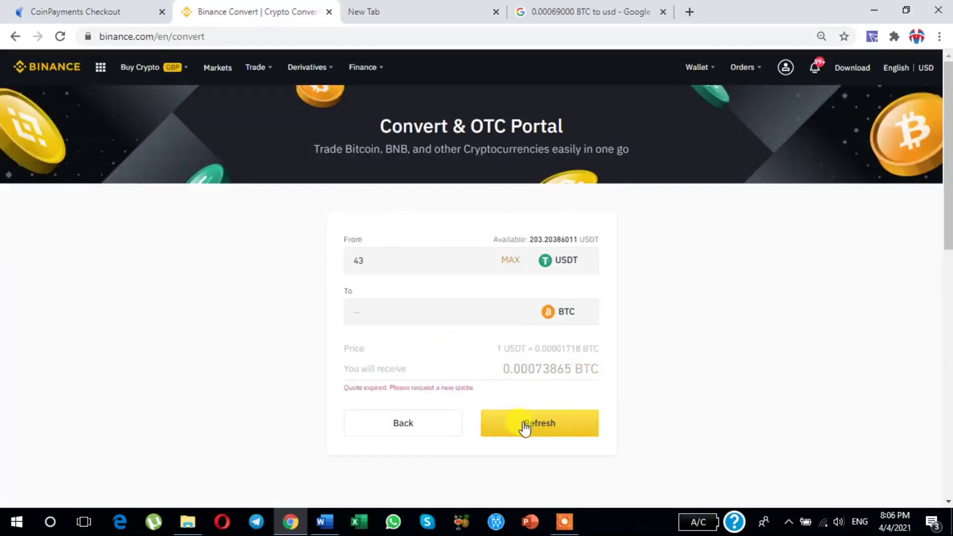
click(523, 432)
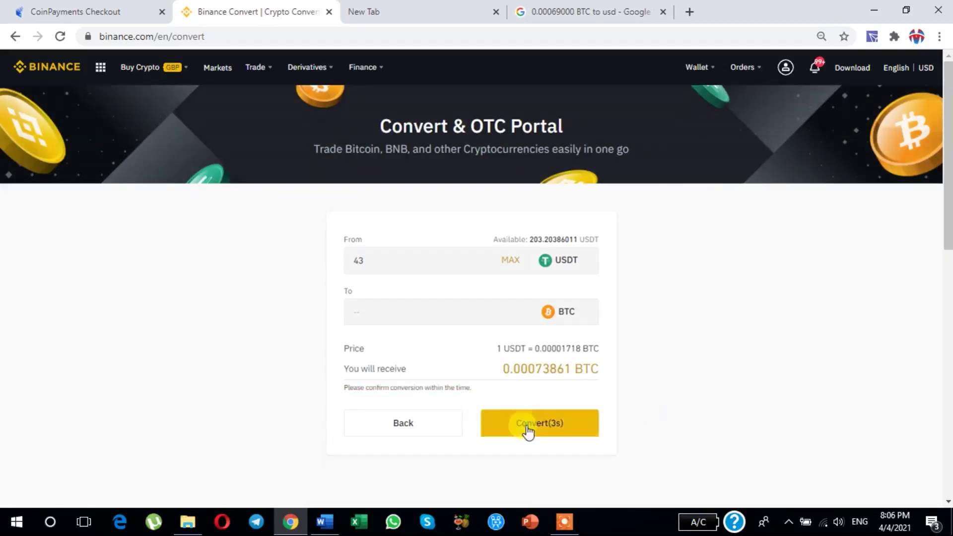
click(527, 430)
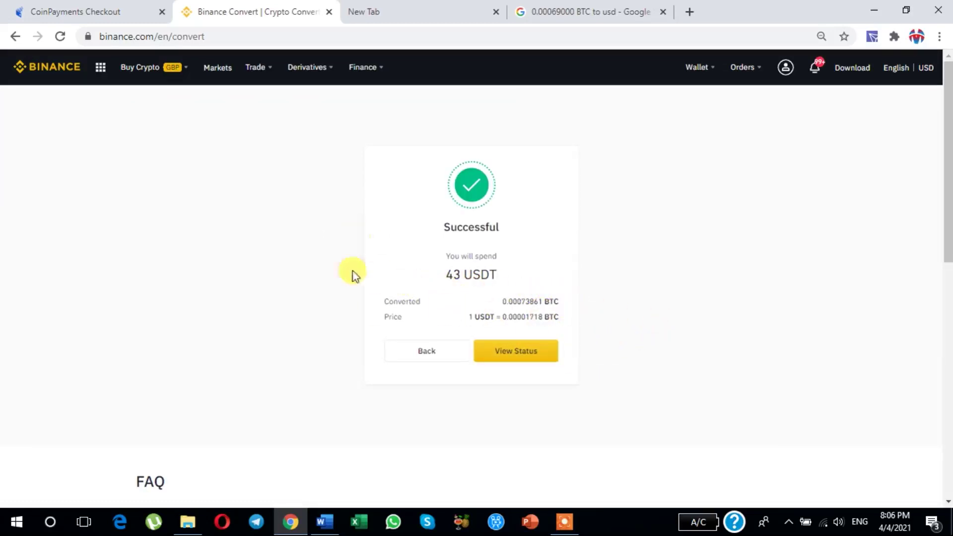
click(419, 348)
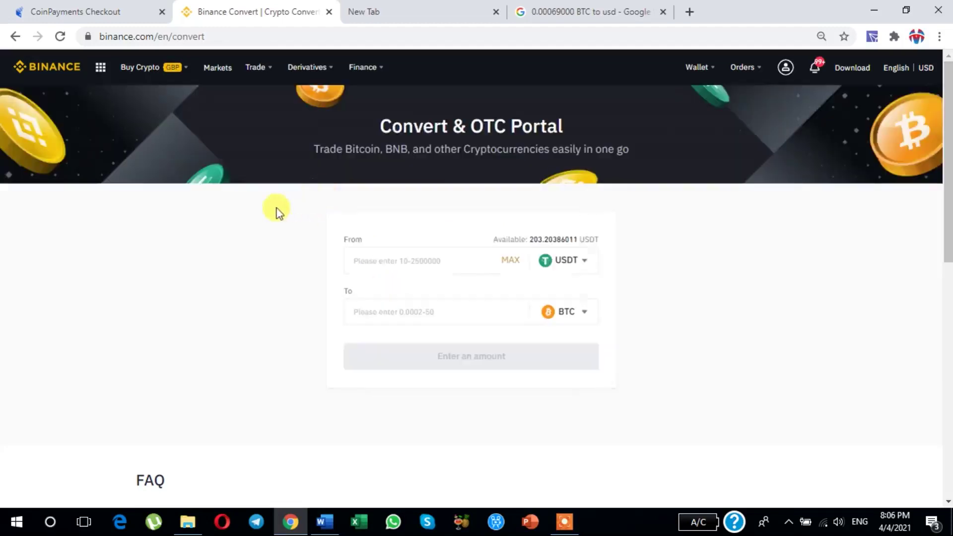
mouse_move(697, 67)
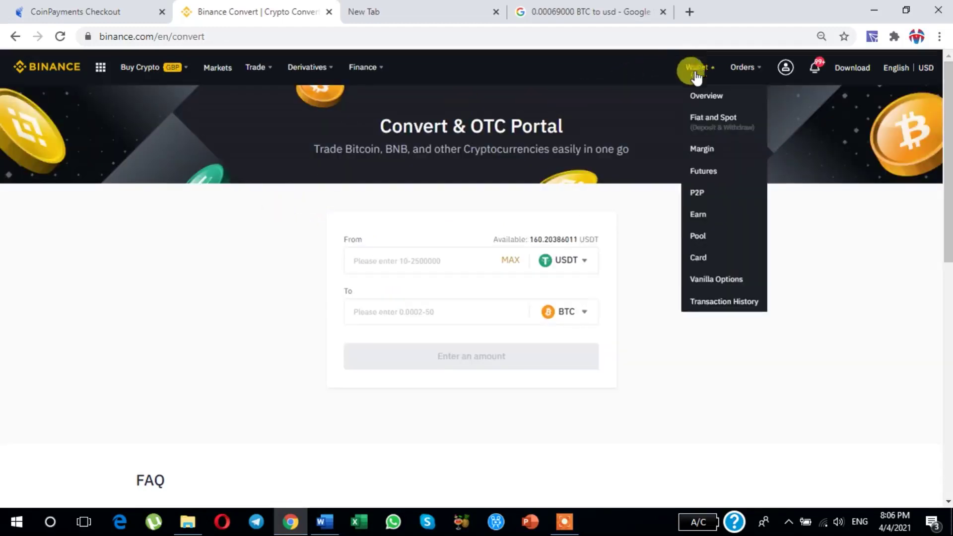
click(699, 96)
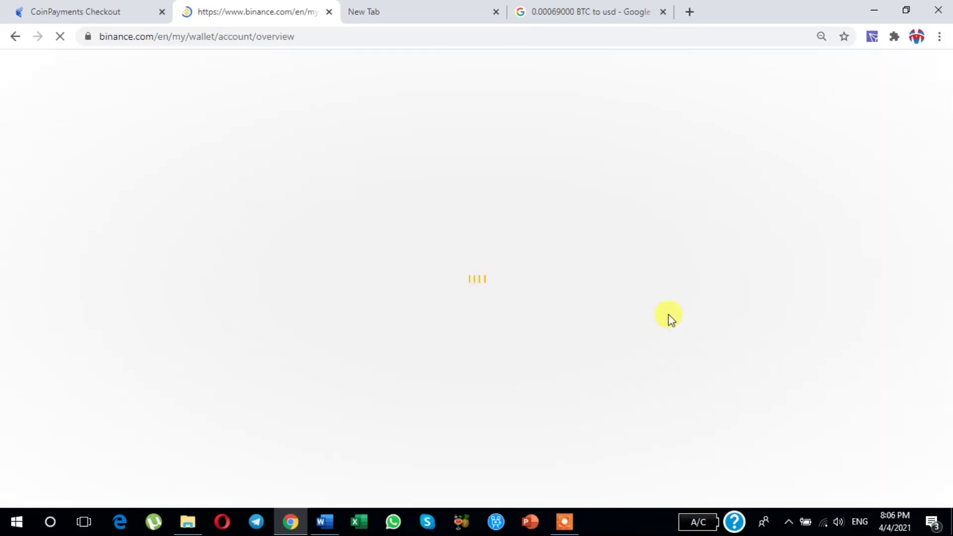
Step: Open the Withdraw page from the Binance wallet overview
click(84, 18)
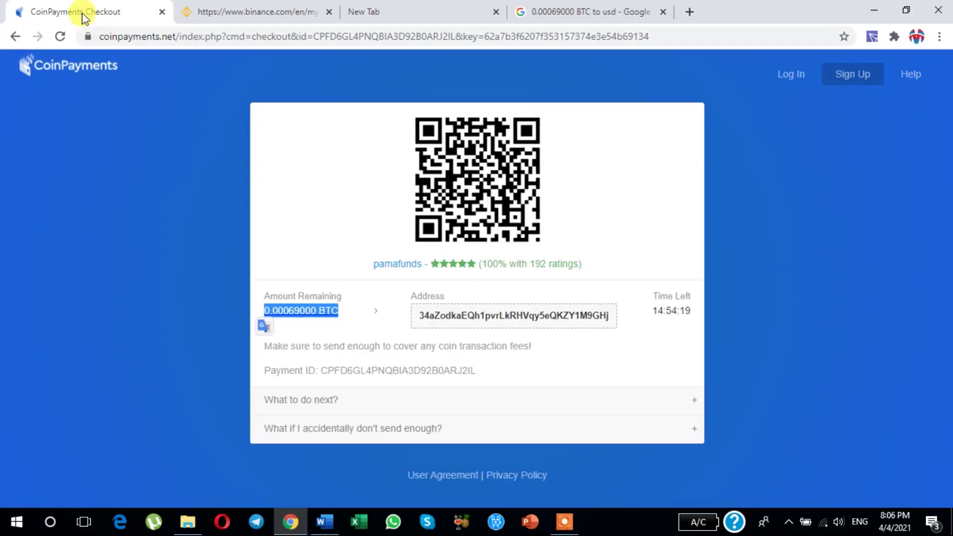
click(231, 11)
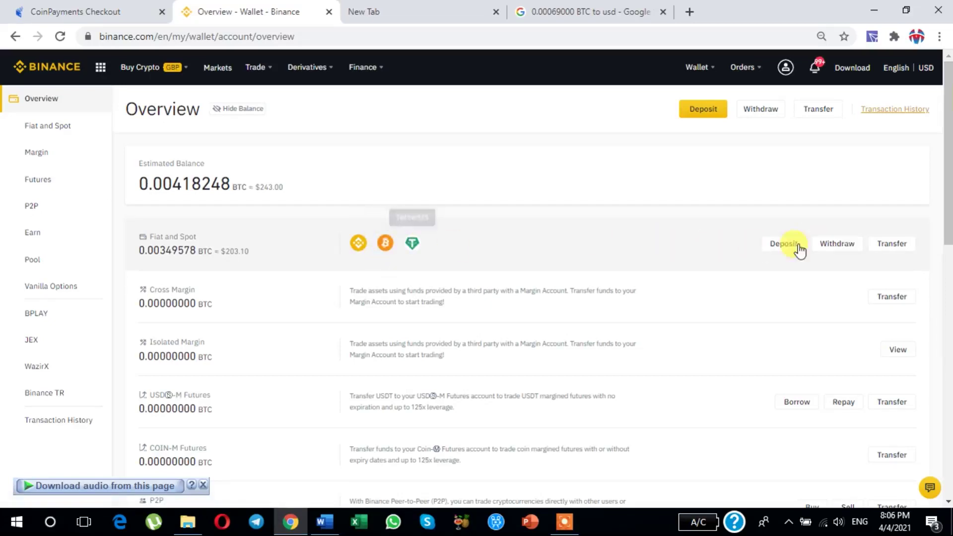
click(838, 248)
Step: Copy the BTC payment address from the CoinPayments checkout
click(69, 10)
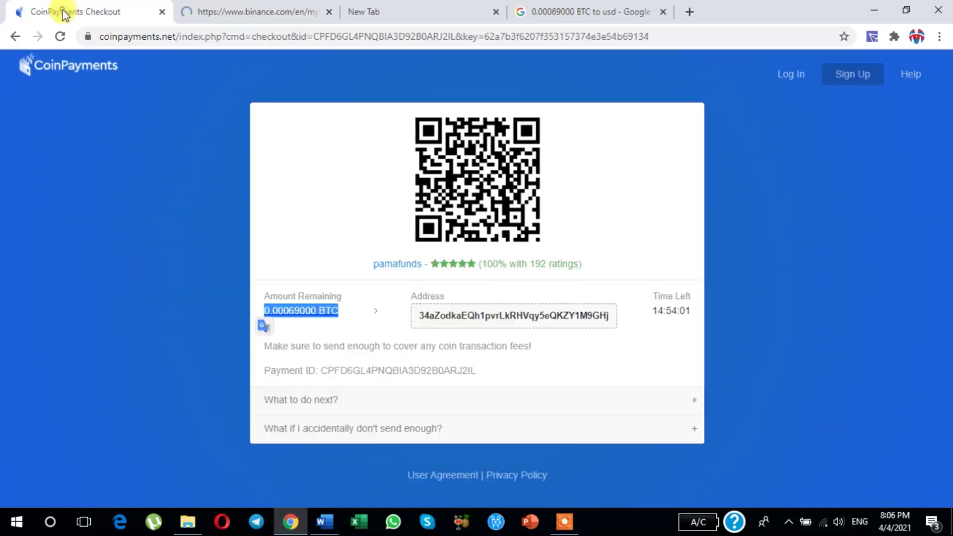
click(476, 315)
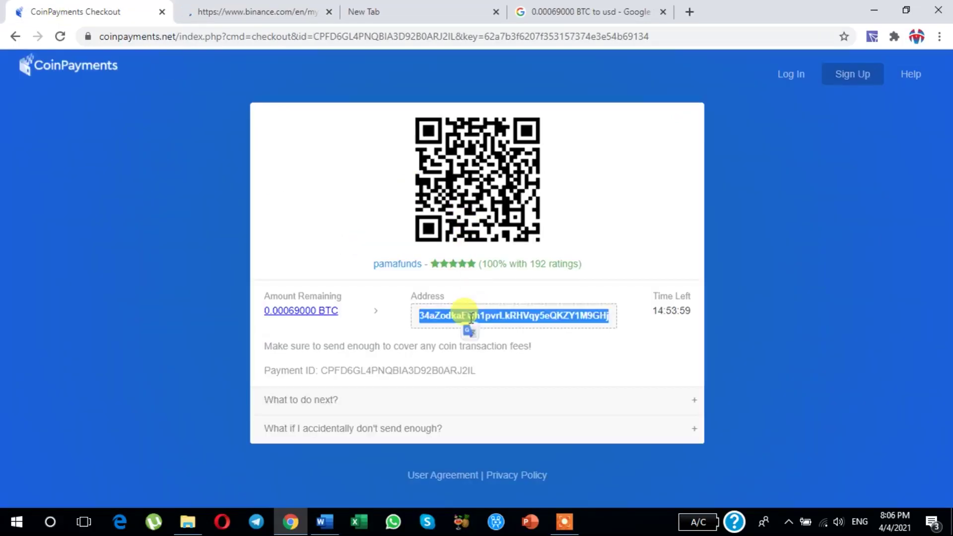
right_click(518, 319)
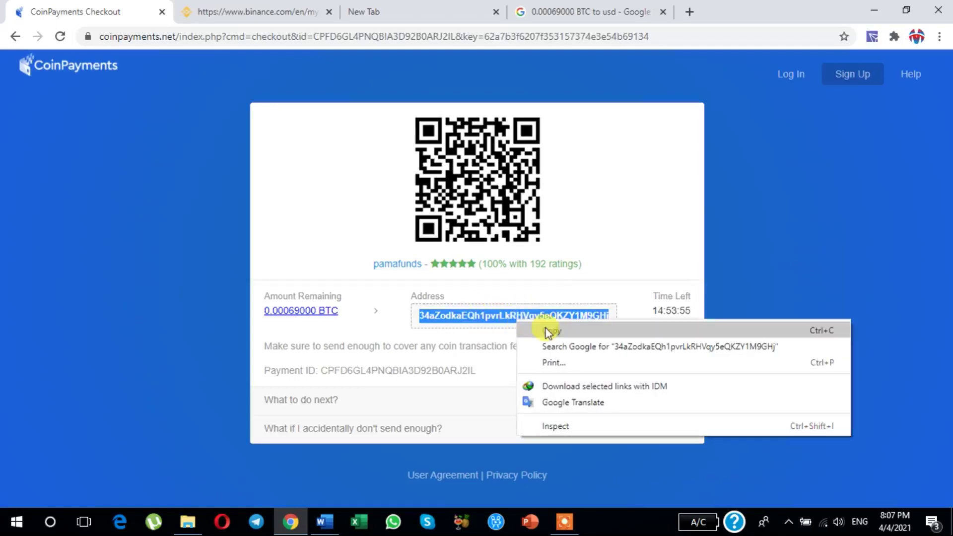
click(356, 133)
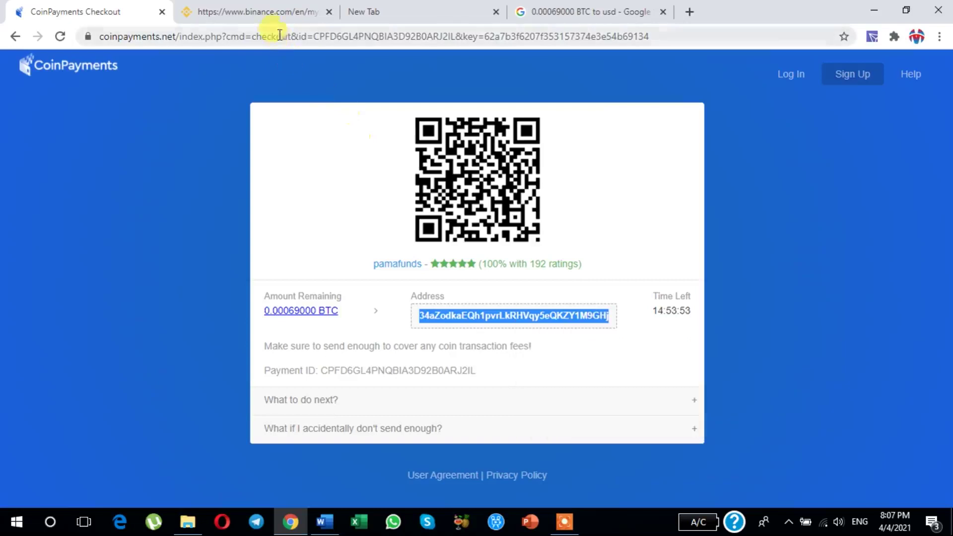
click(268, 21)
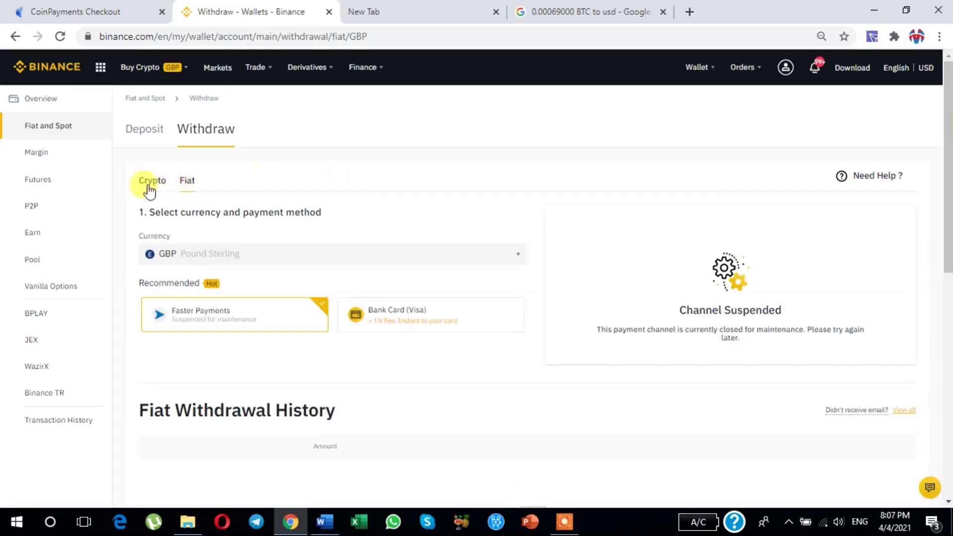
Step: Switch the withdrawal to Crypto and paste the CoinPayments address as the BTC recipient
click(146, 184)
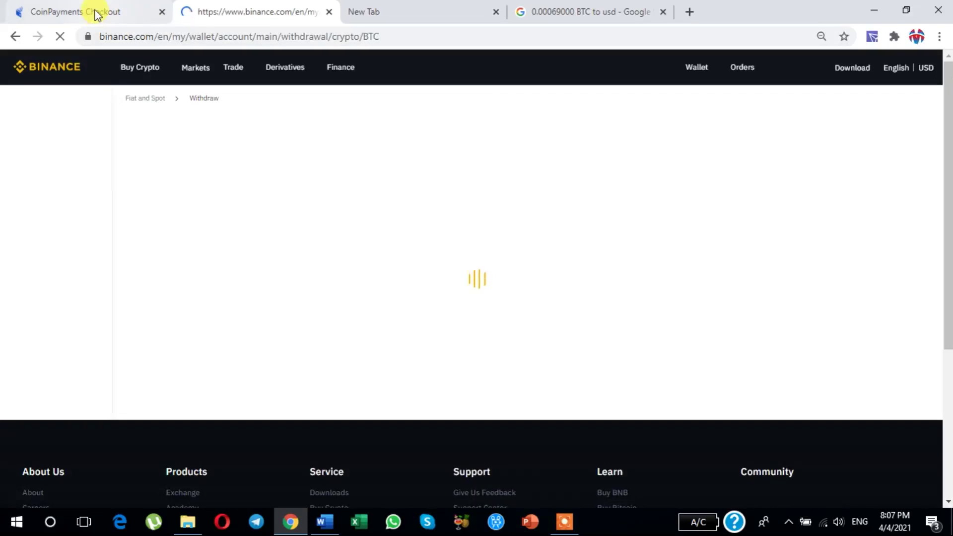
click(97, 14)
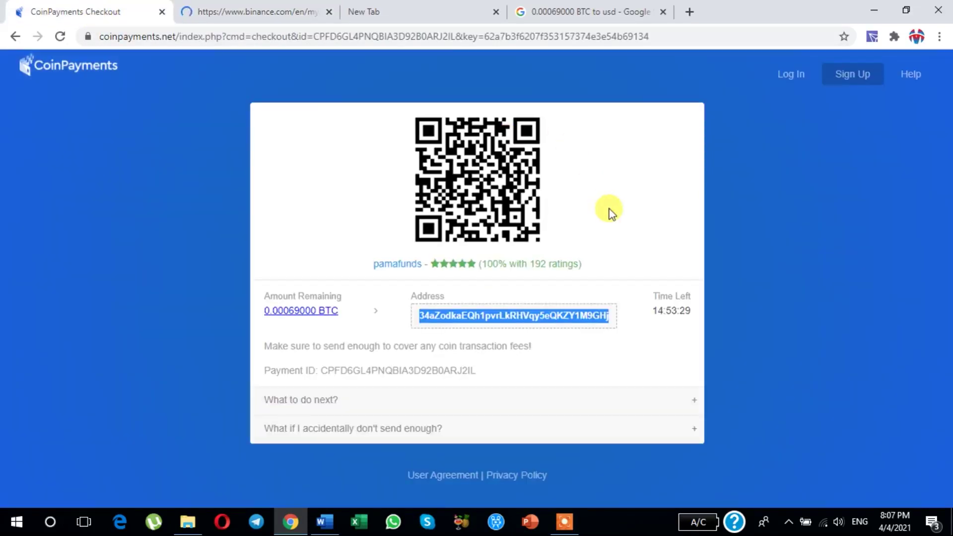
click(245, 15)
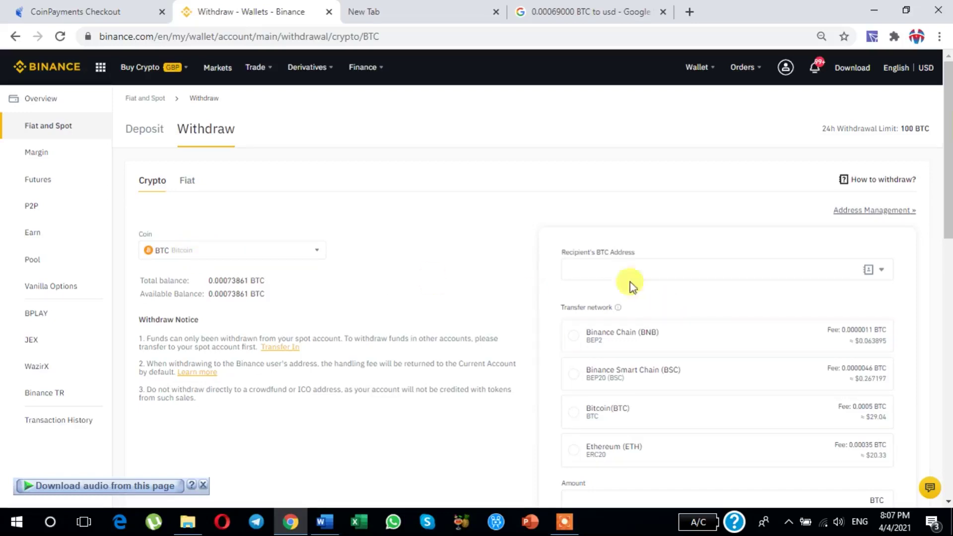
right_click(588, 271)
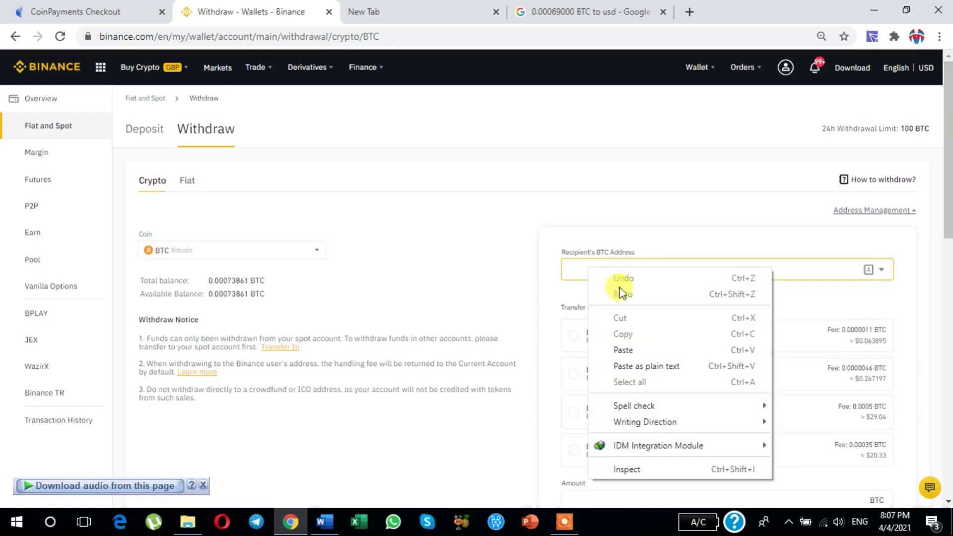
click(566, 273)
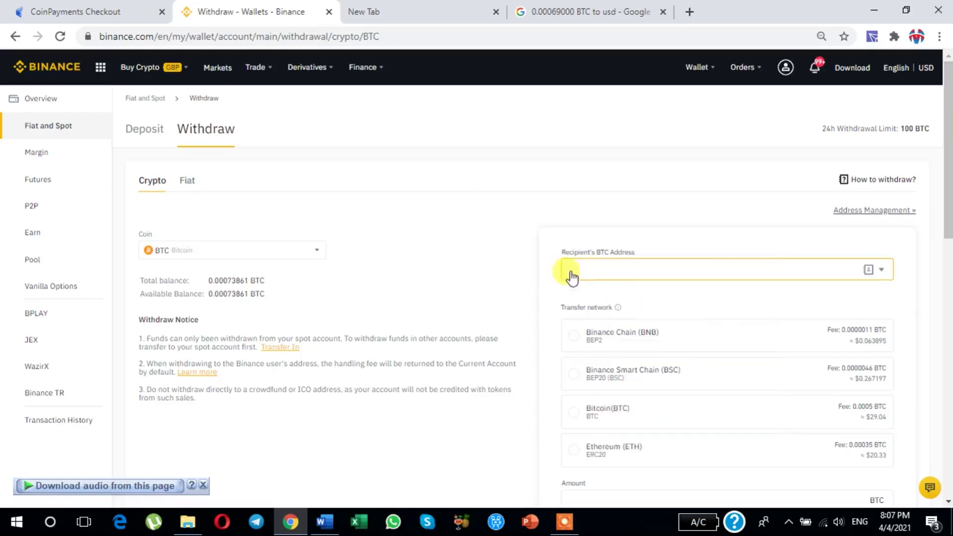
key(ctrl+v)
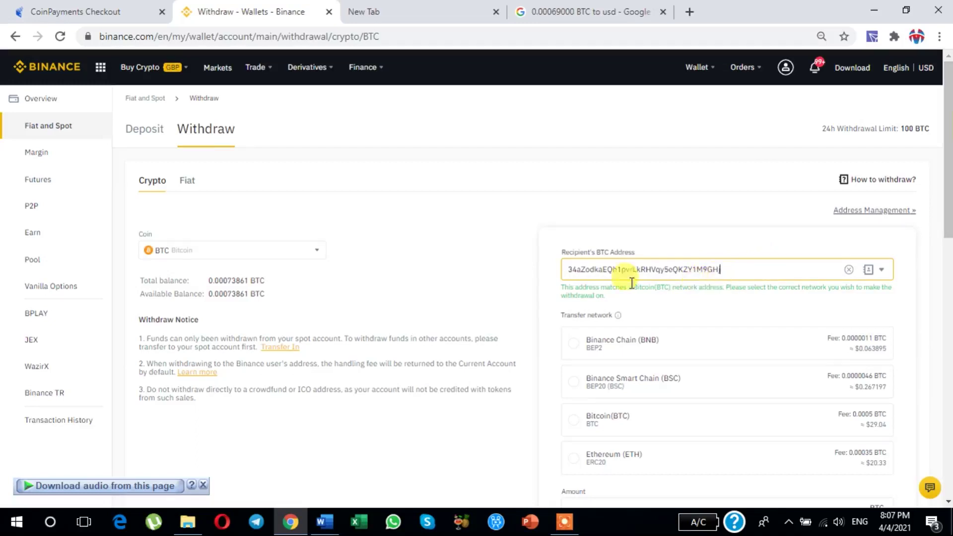
click(61, 14)
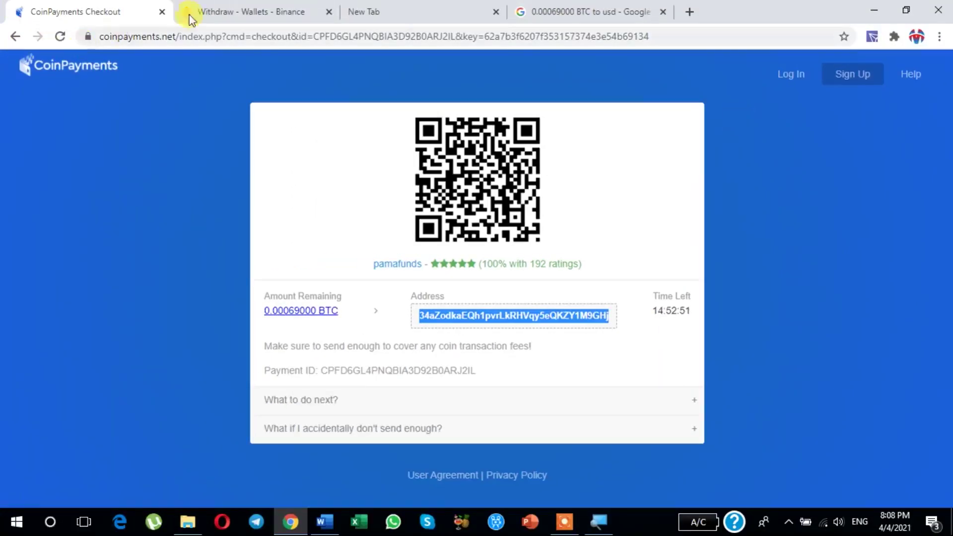
click(248, 10)
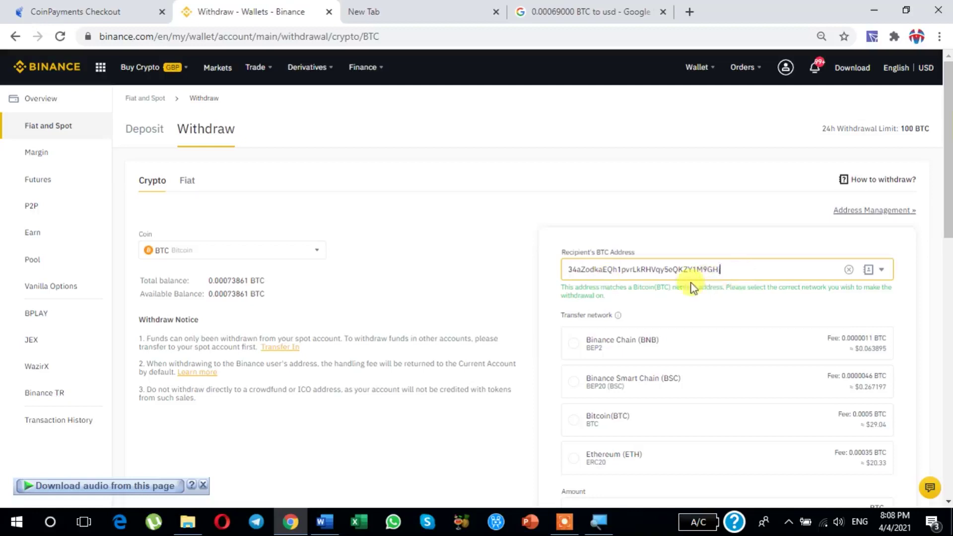
Step: Pick the Bitcoin(BTC) transfer network, which shows a 0.0005 BTC fee
scroll(690, 298, down, 1)
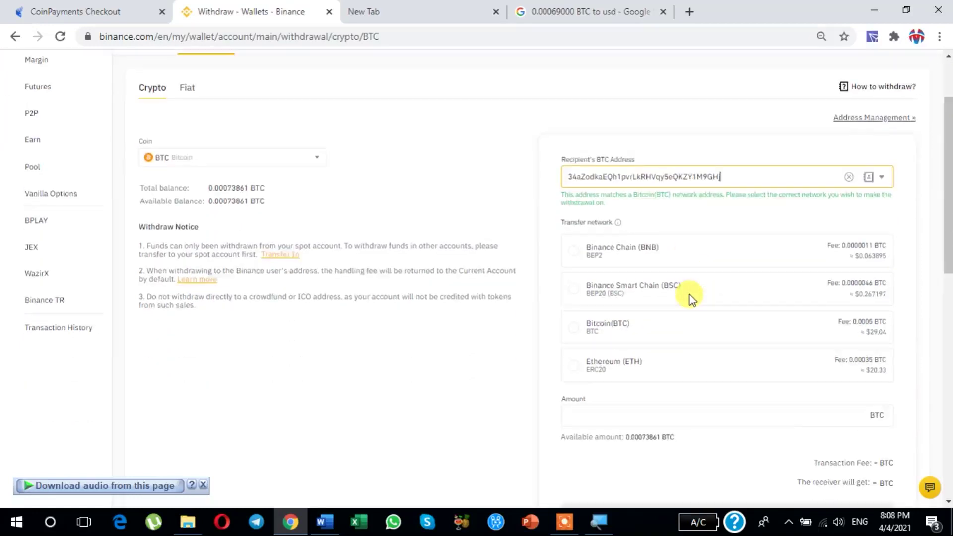
scroll(690, 298, down, 1)
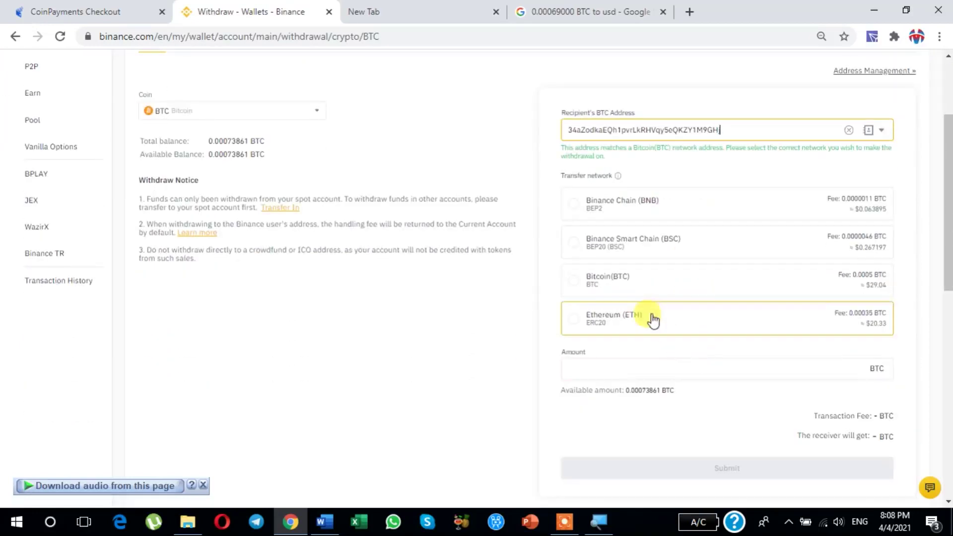
click(574, 283)
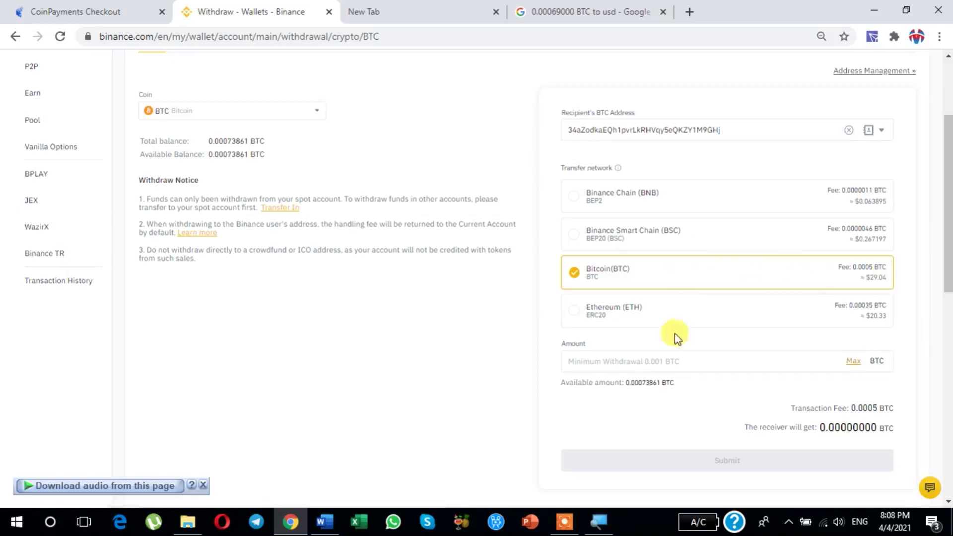
click(533, 14)
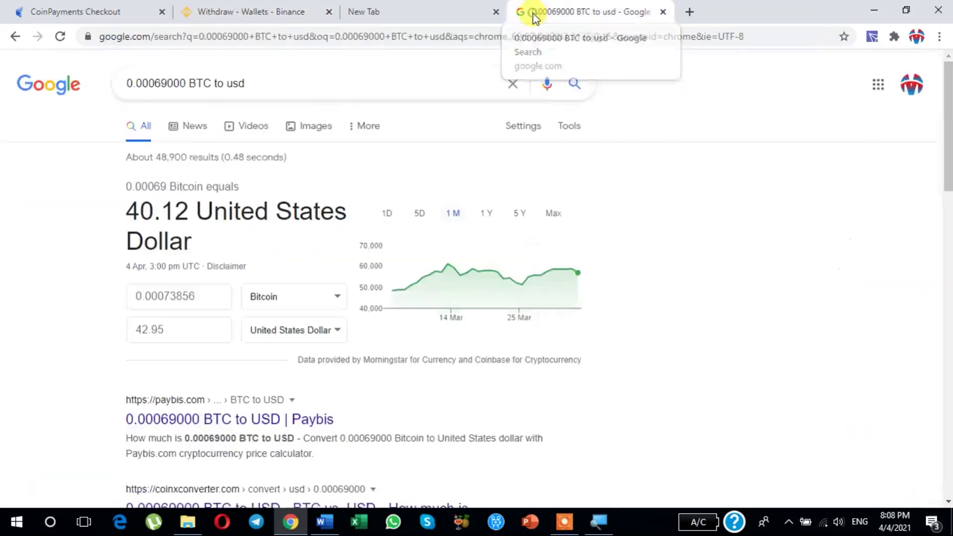
Step: Replace the Bitcoin amount in Google's converter with 0
drag(203, 292, 39, 298)
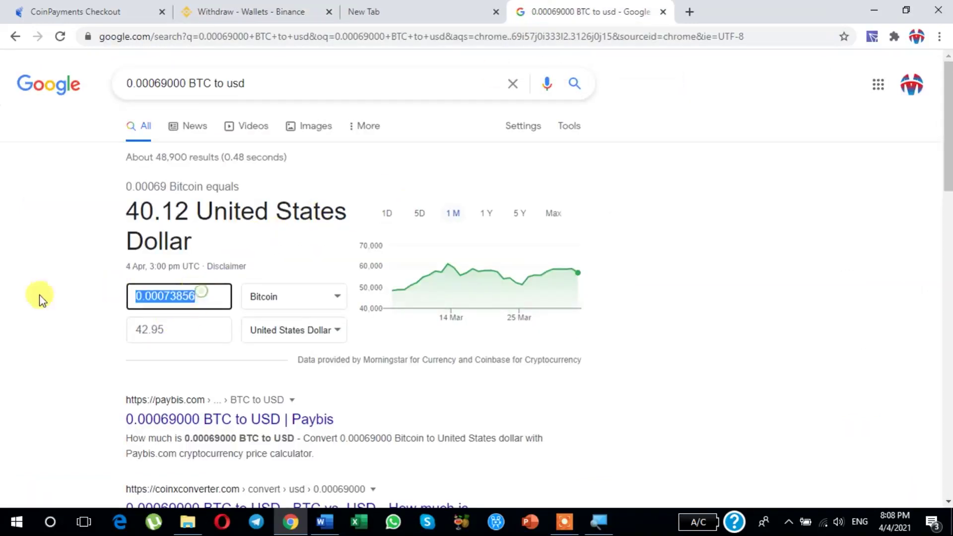
text(0)
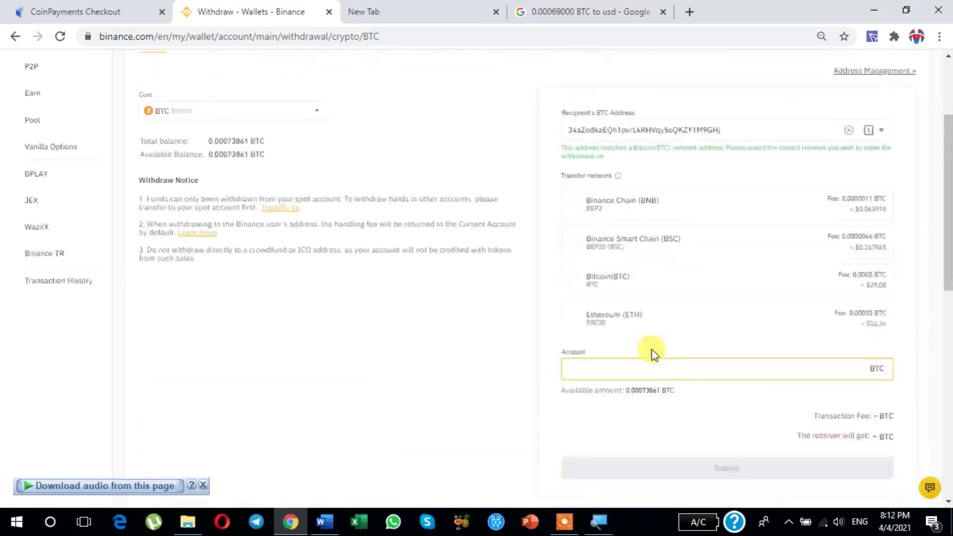
Step: Reselect the Bitcoin(BTC) transfer network on the withdrawal form
scroll(610, 356, up, 1)
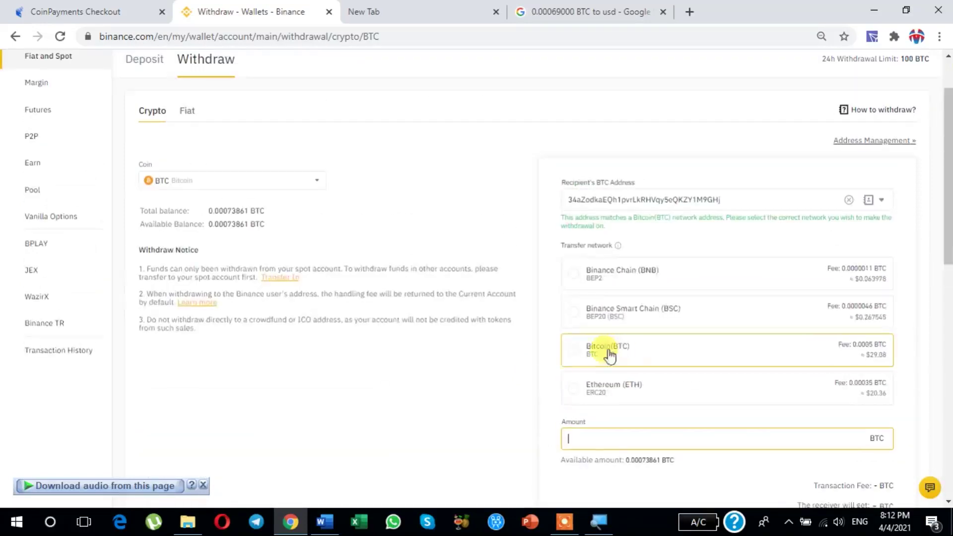
click(576, 354)
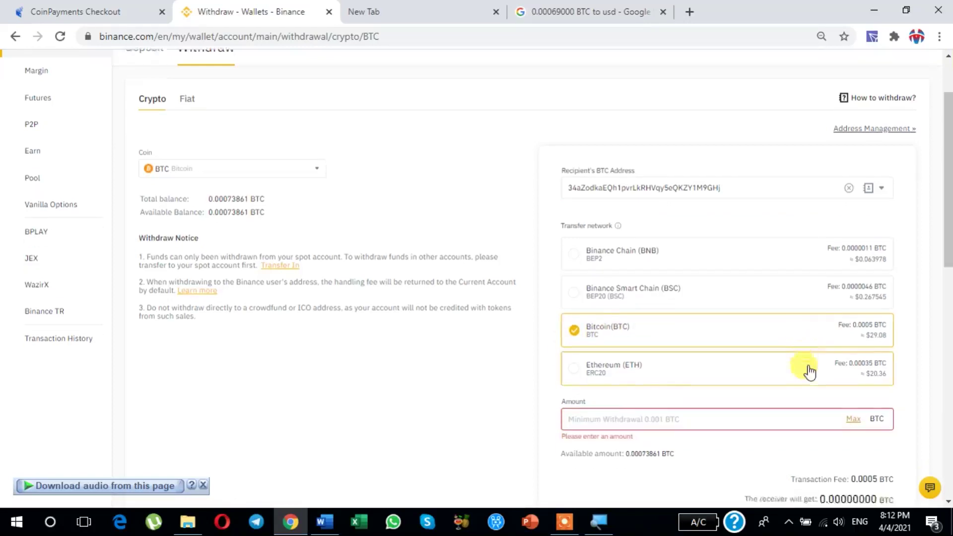
scroll(809, 372, up, 1)
scroll(809, 372, down, 1)
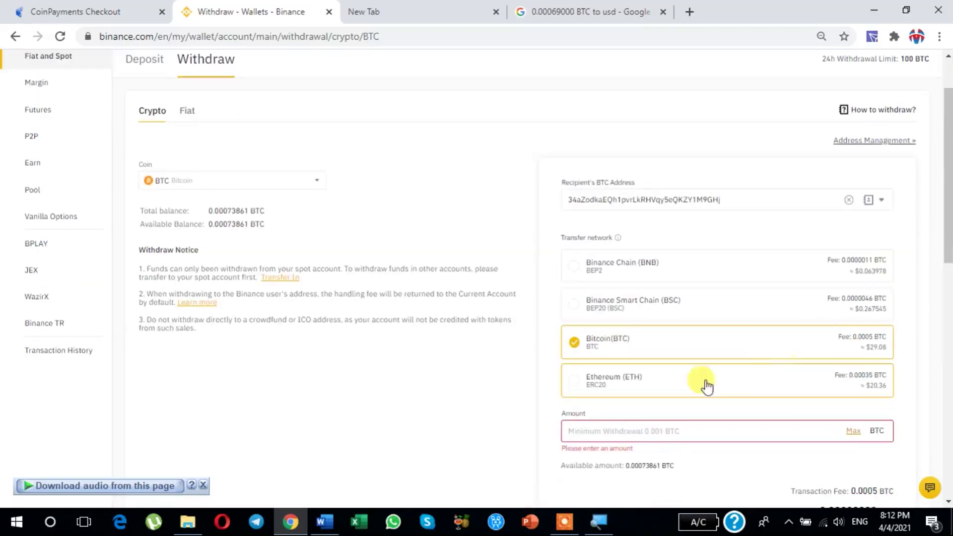
scroll(705, 384, down, 2)
Step: Enter 40.13 as the withdrawal amount, then delete it from the field
click(571, 291)
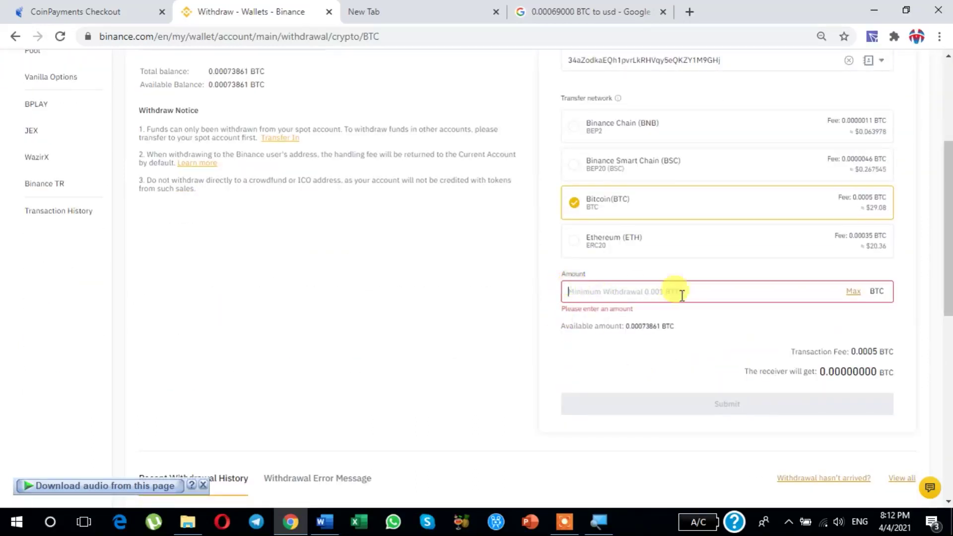
text(4)
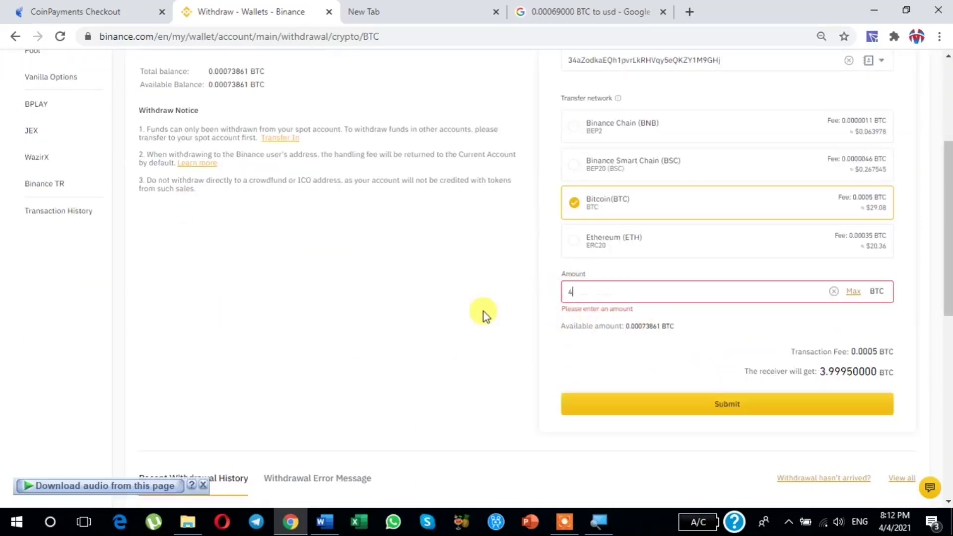
text(0)
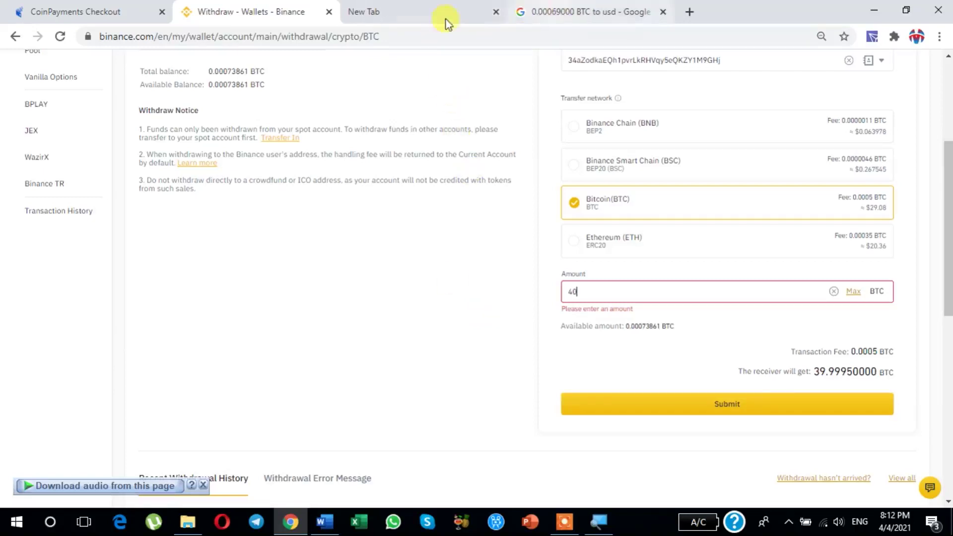
click(79, 15)
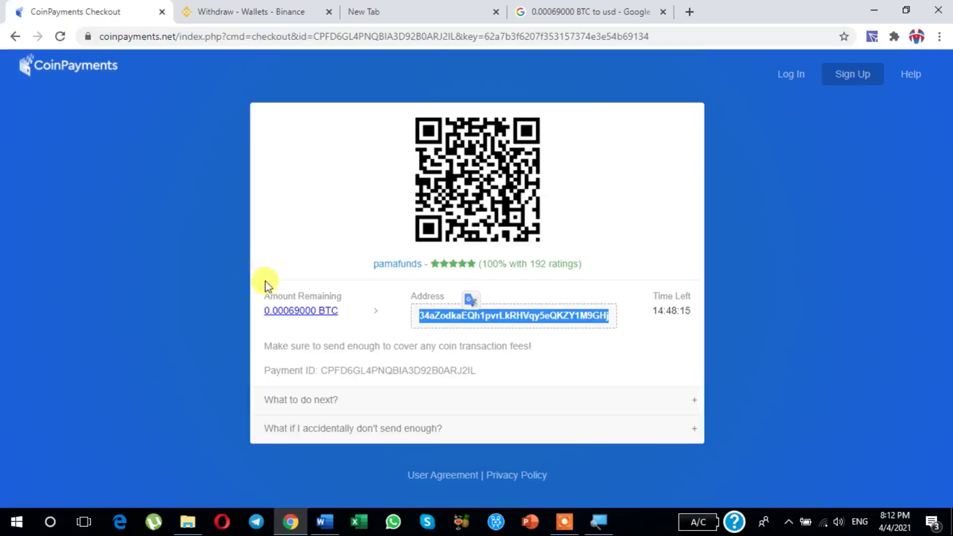
click(241, 15)
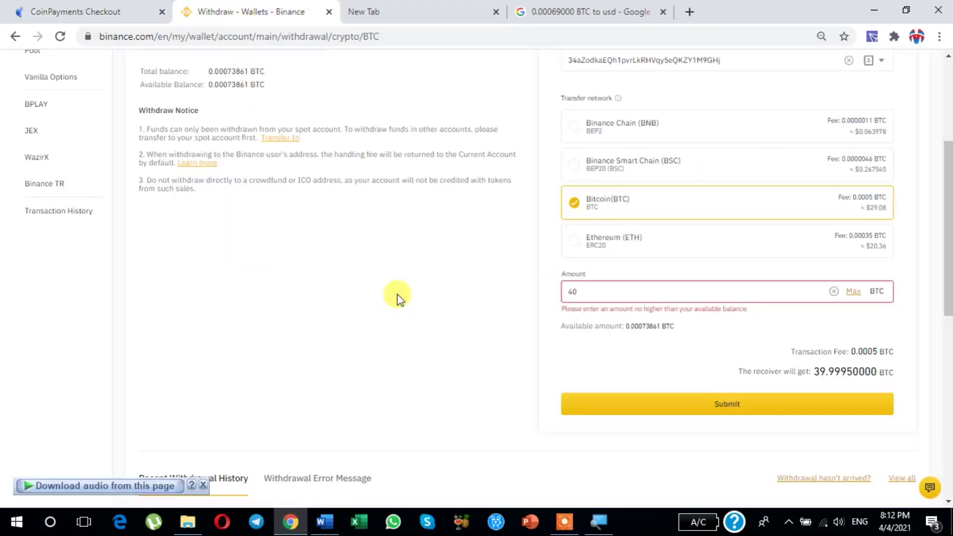
text(.13)
scroll(712, 360, up, 1)
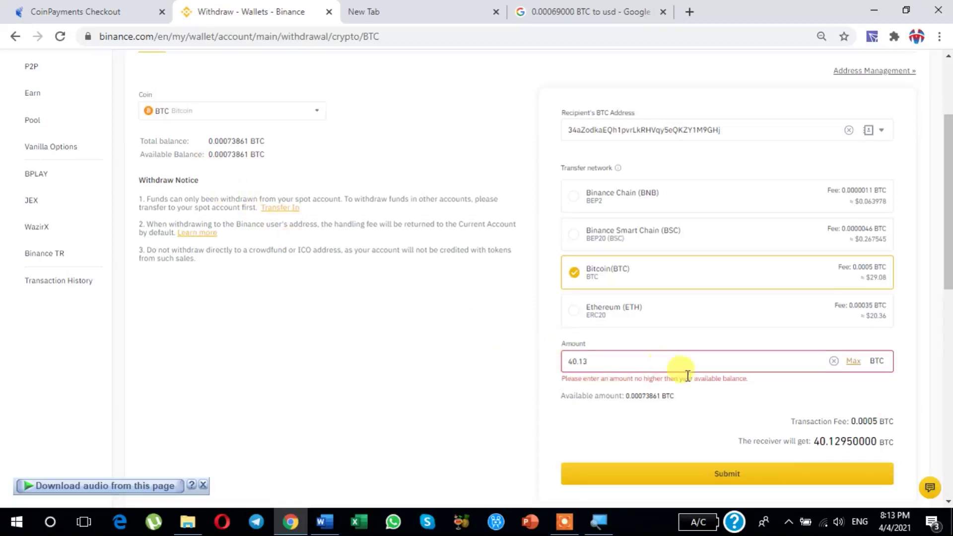
scroll(700, 381, down, 1)
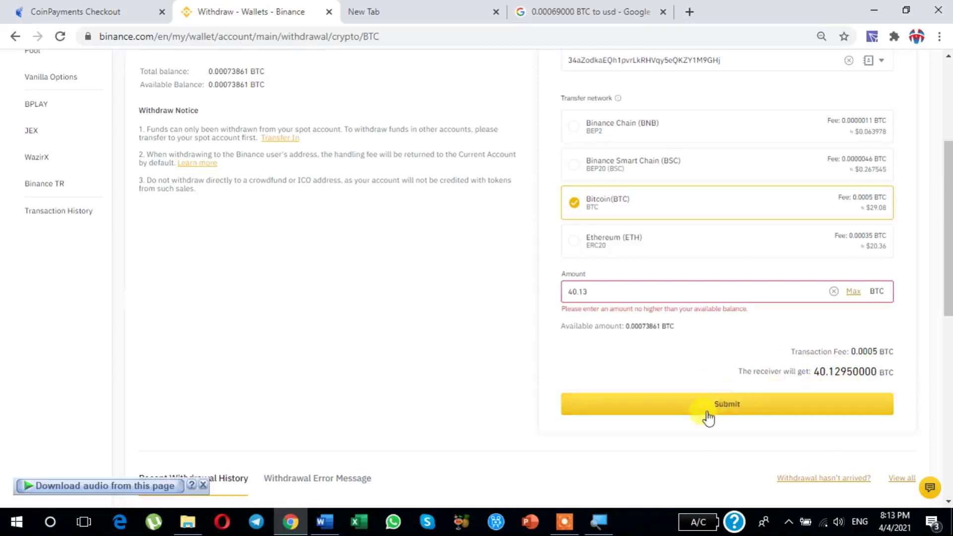
click(722, 416)
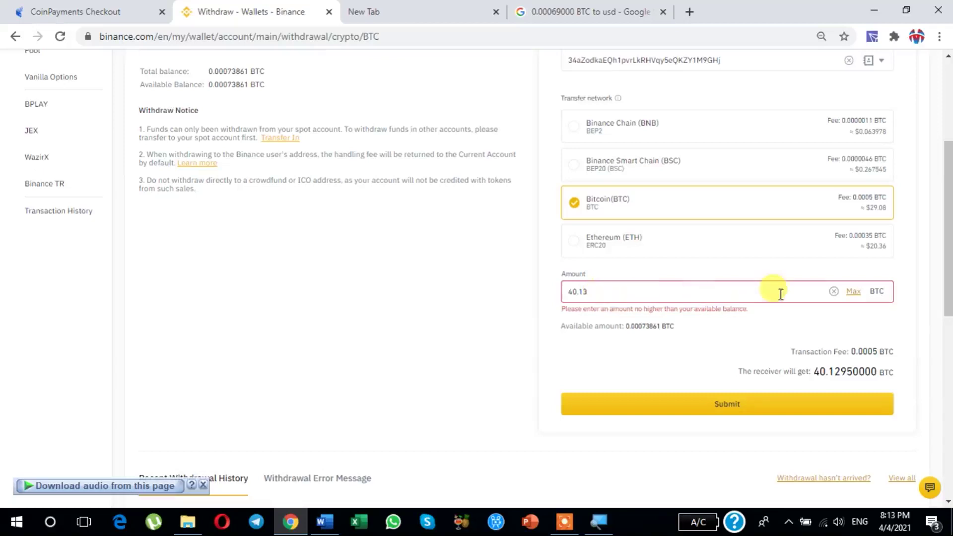
key(BackSpace)
key(BackSpace)
key(BackSpace)
key(BackSpace)
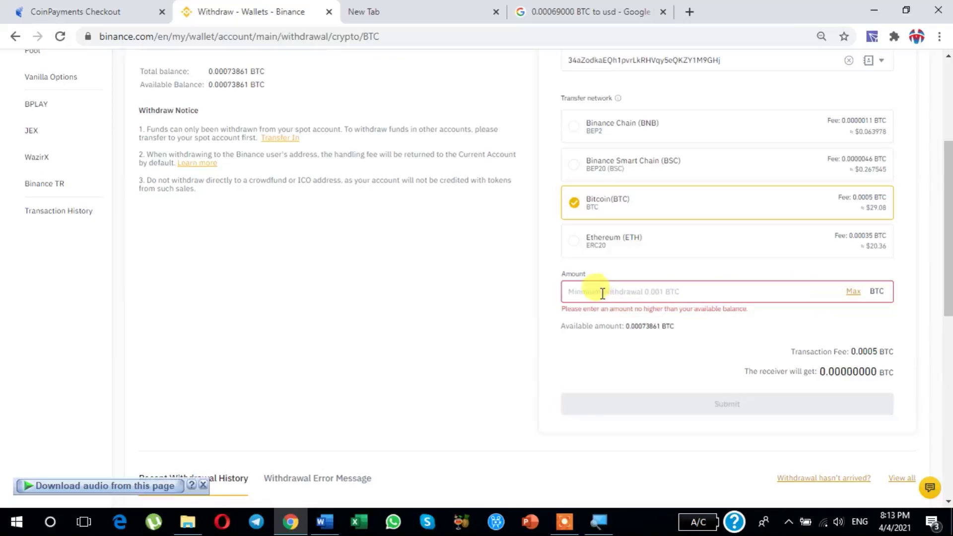
Step: Use Max to set the withdrawal amount to the full 0.00073861 BTC balance
click(854, 293)
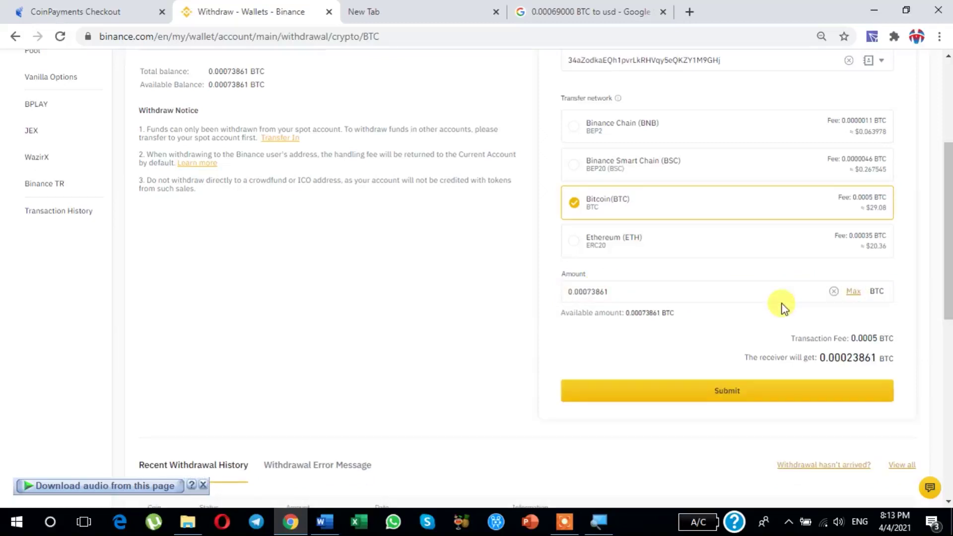
click(601, 297)
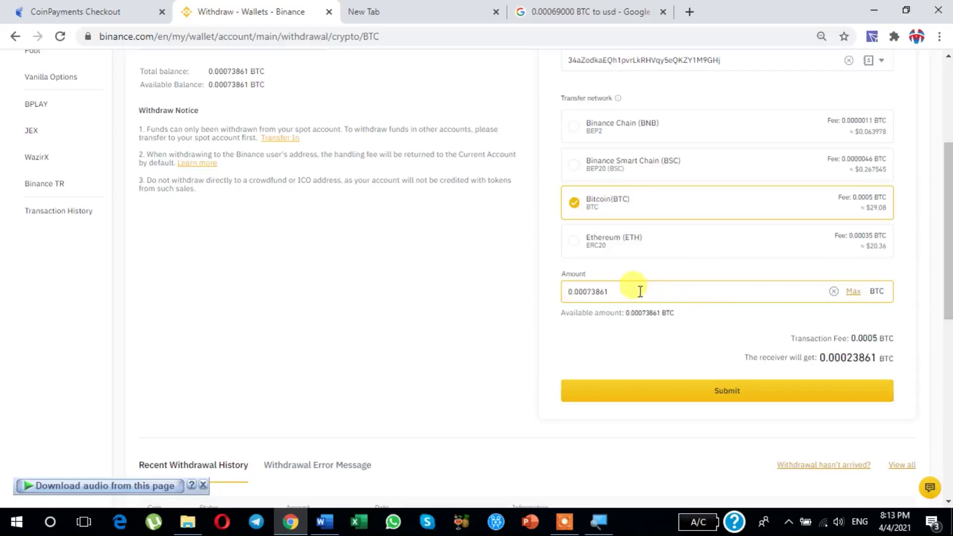
scroll(613, 295, up, 1)
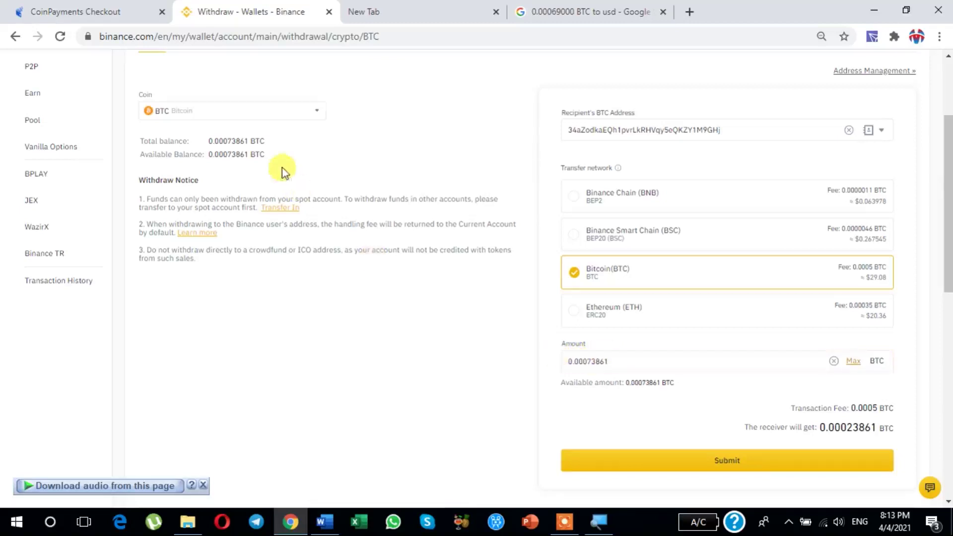
Step: Enter 40.13 US dollars and 0.00069 Bitcoin in Google's currency converter
click(574, 12)
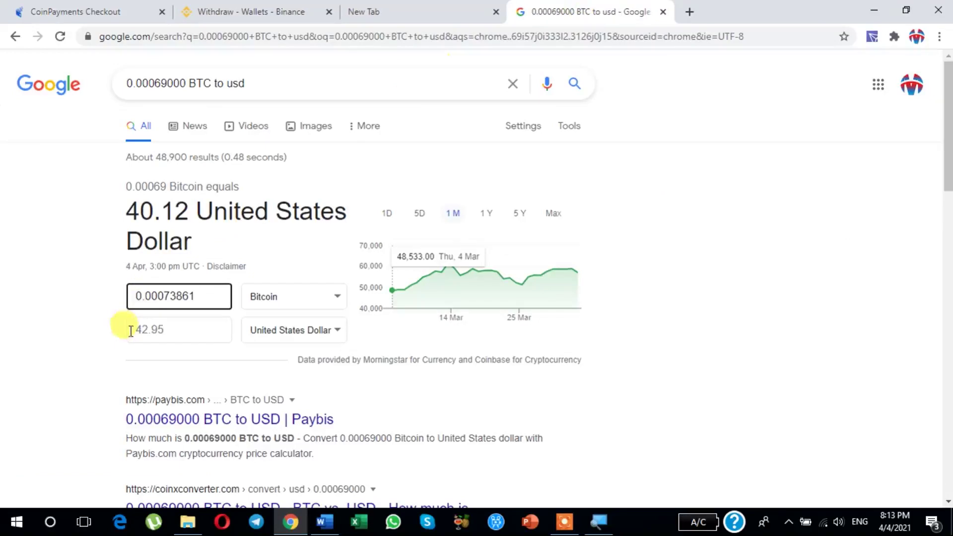
drag(172, 336, 128, 332)
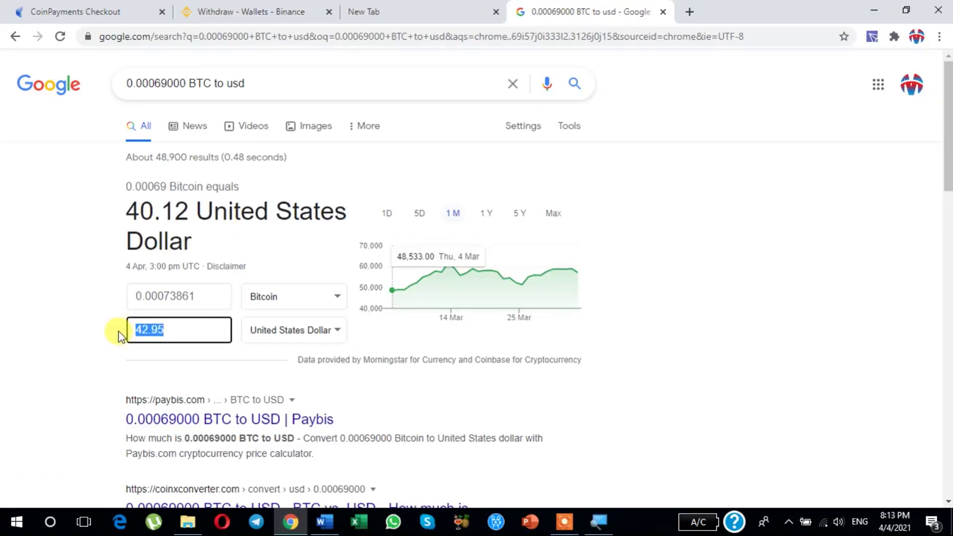
text(40.13)
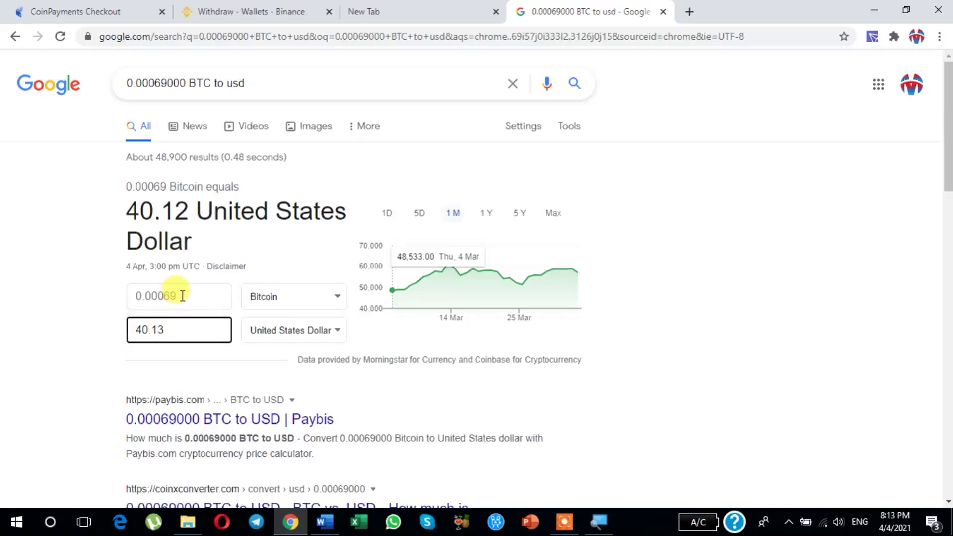
drag(182, 296, 90, 300)
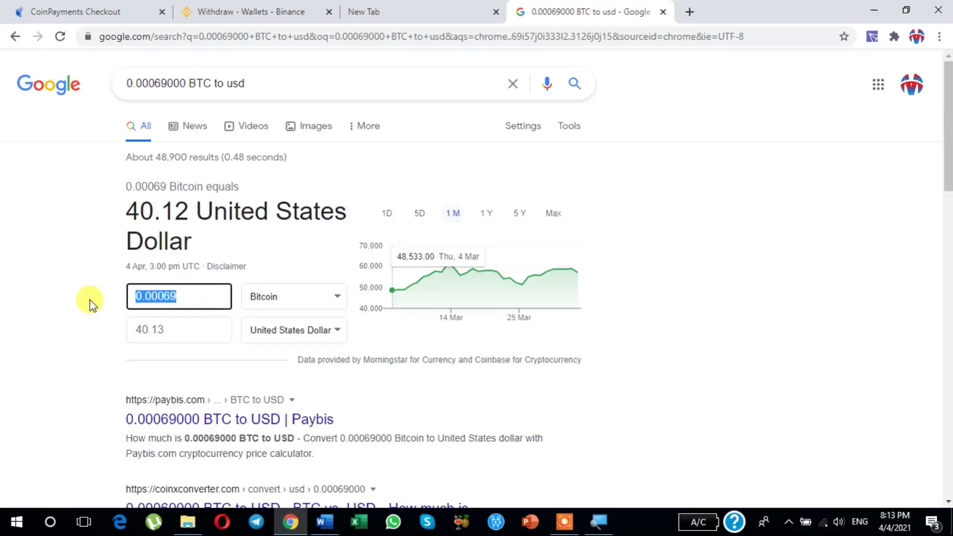
key(BackSpace)
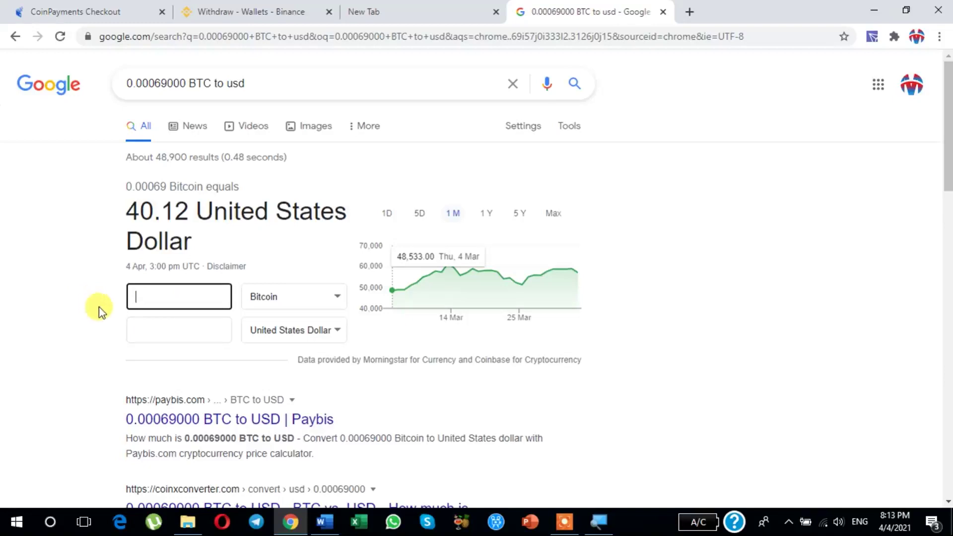
text(0.00069)
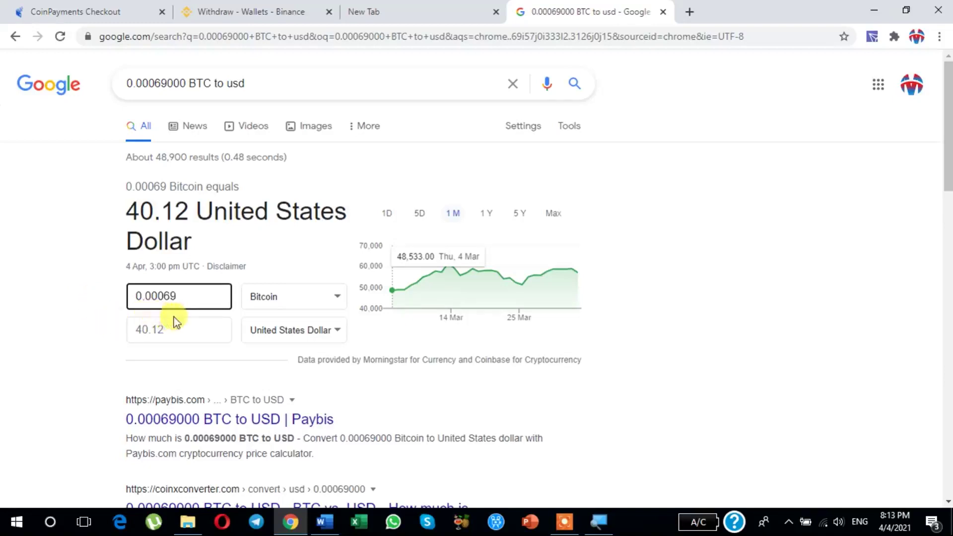
Step: Adjust the dollar amount and restore 0.00069 BTC, which reads about 40.12 USD
click(170, 331)
key(BackSpace)
text(3)
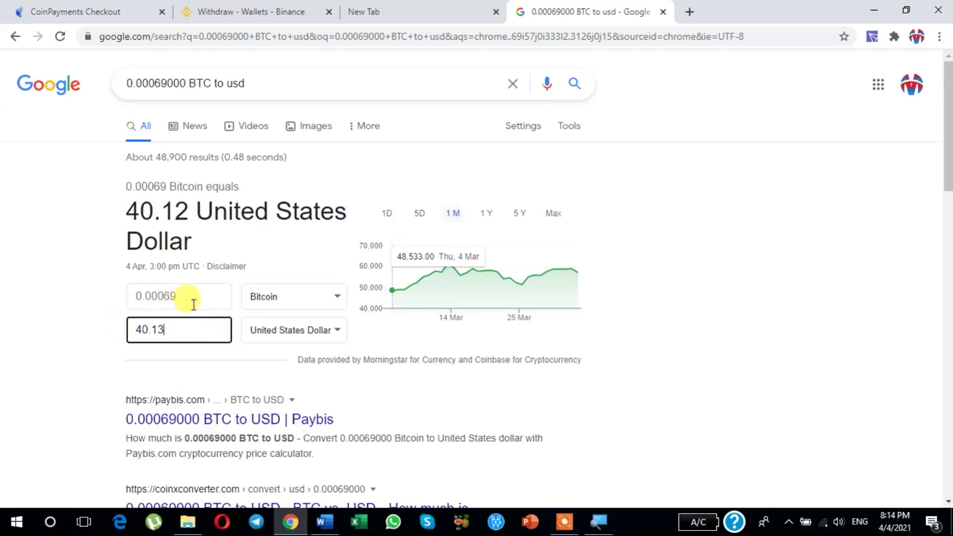
drag(195, 303, 111, 301)
key(BackSpace)
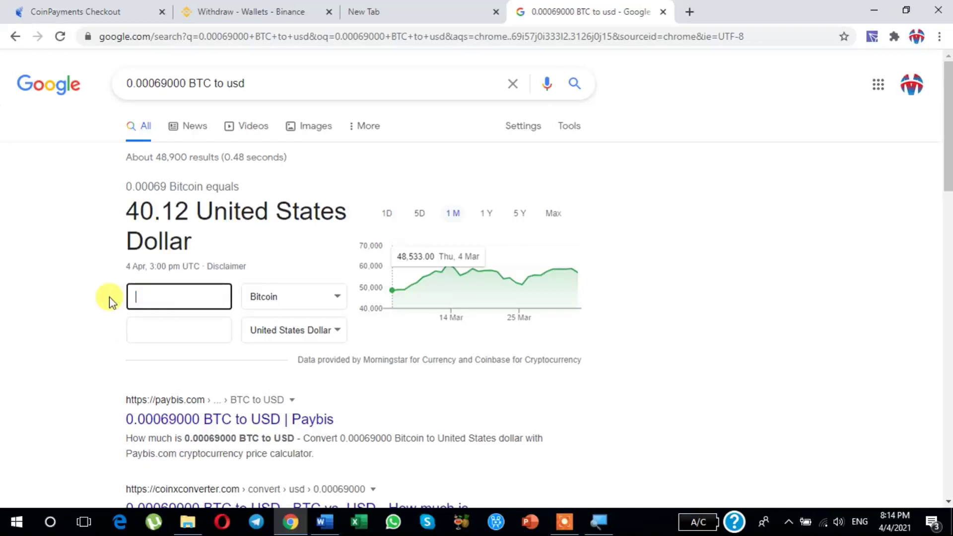
key(ctrl+z)
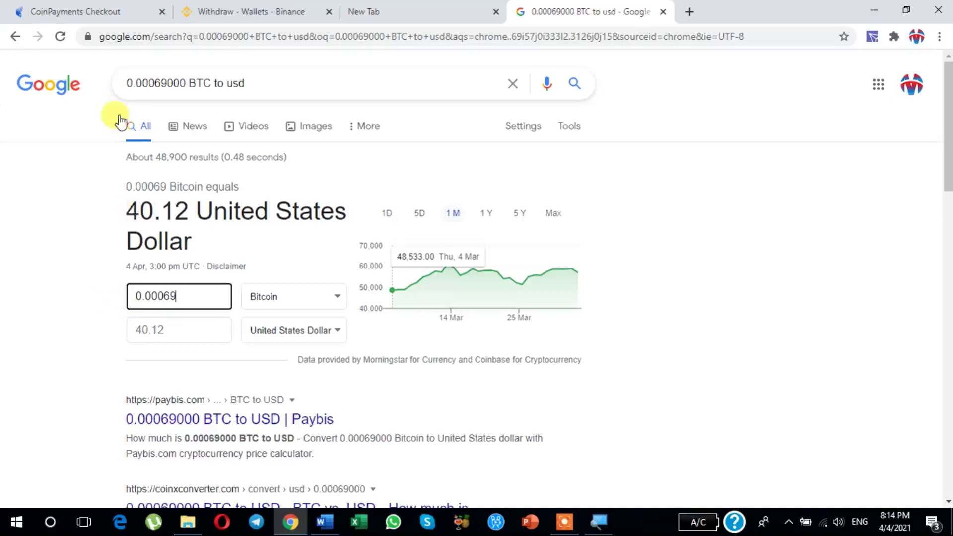
Step: Replace Binance's BTC withdrawal amount with 0.00069, checking its dollar value on Google
click(214, 11)
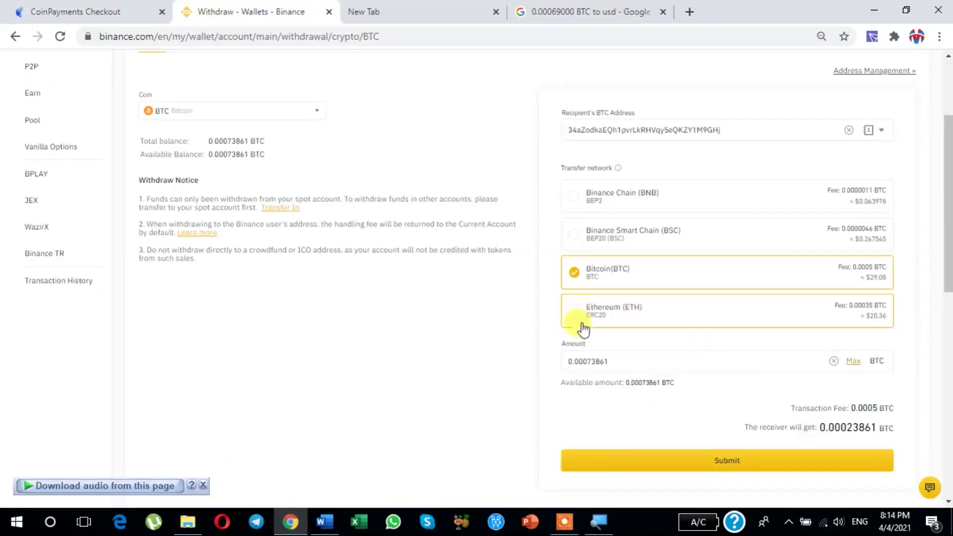
drag(617, 362, 535, 368)
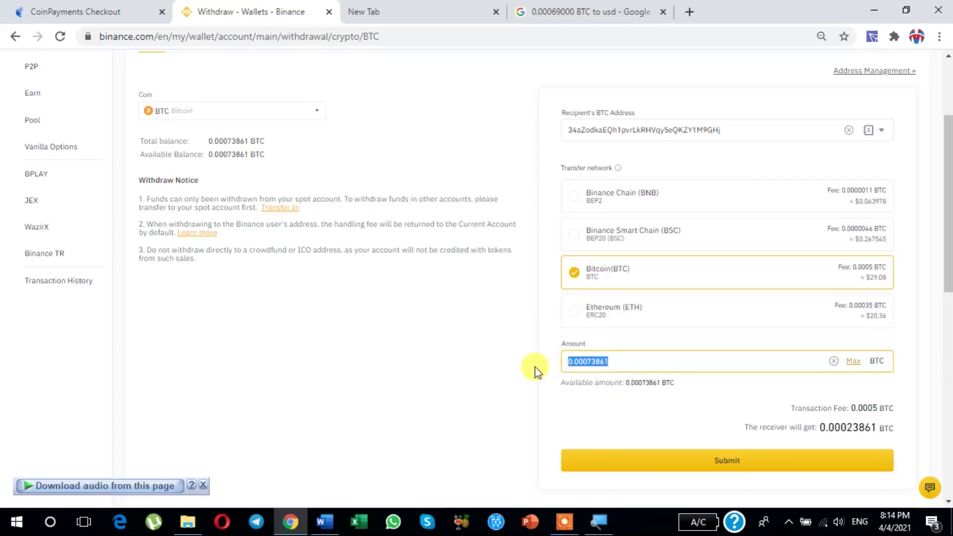
text(0.00069)
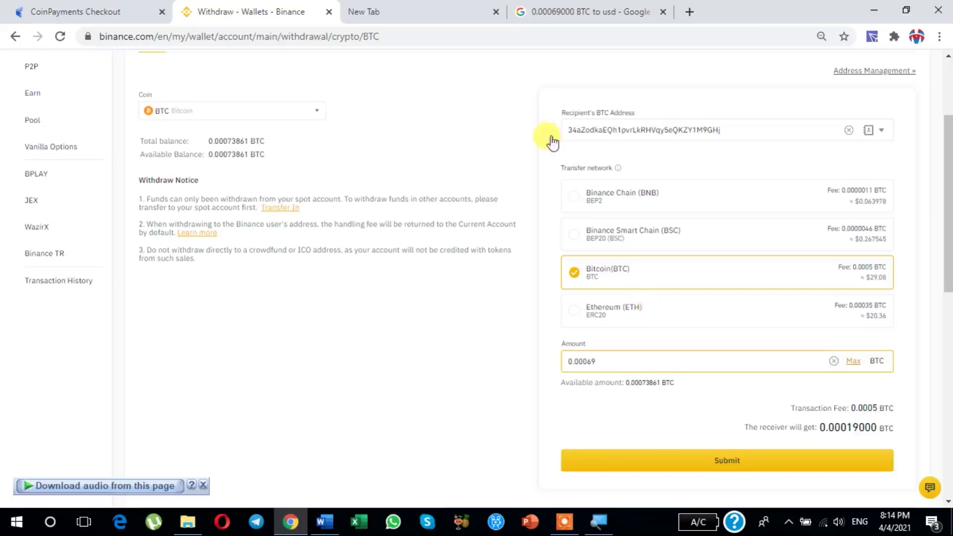
click(550, 14)
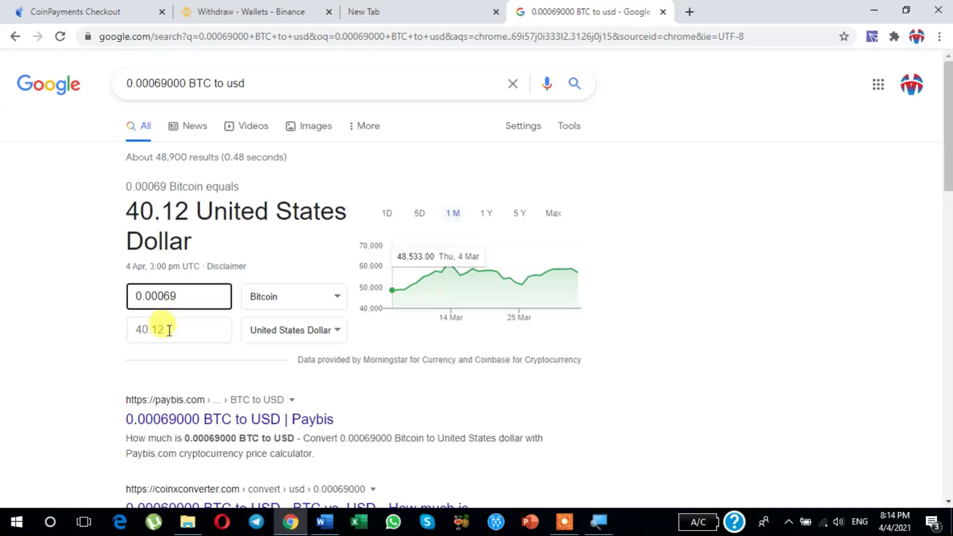
click(213, 13)
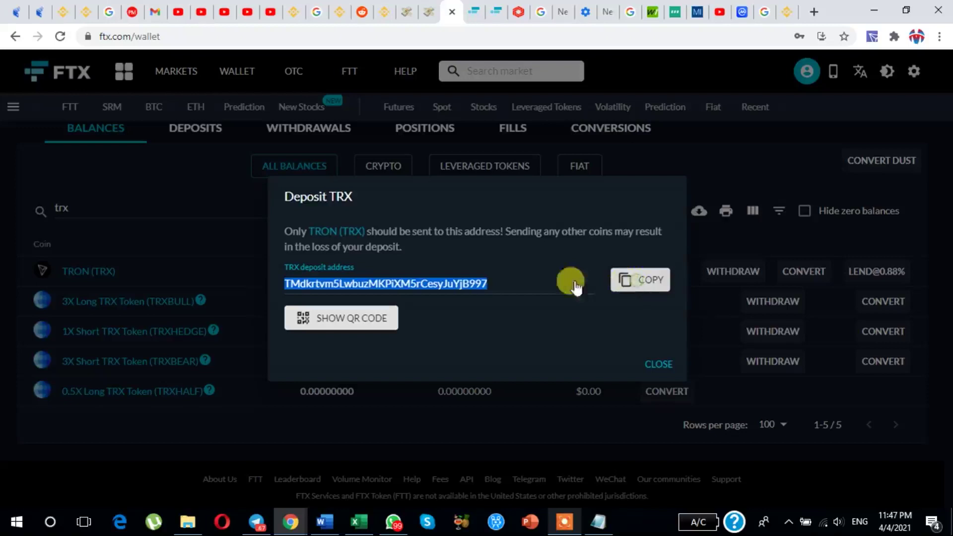
Step: Copy FTX's TRON (TRX) deposit address and go to Binance's TRX withdrawal page
click(633, 280)
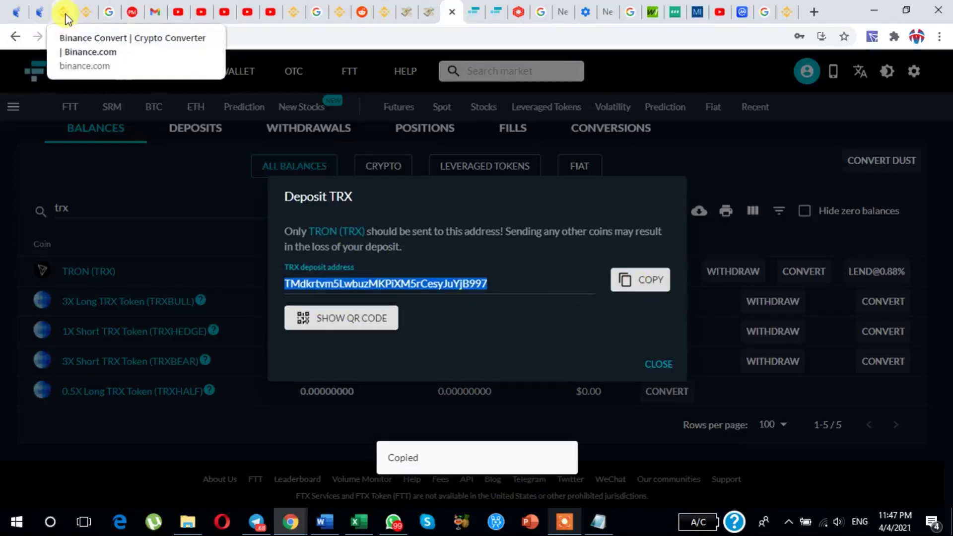
click(85, 15)
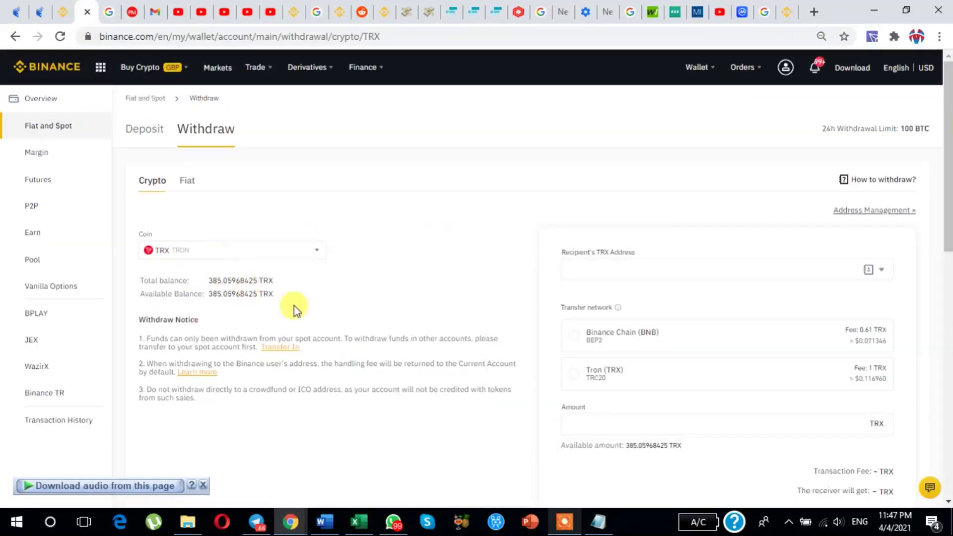
Step: Paste the FTX deposit address as recipient and choose the Tron (TRX) TRC20 network
click(606, 269)
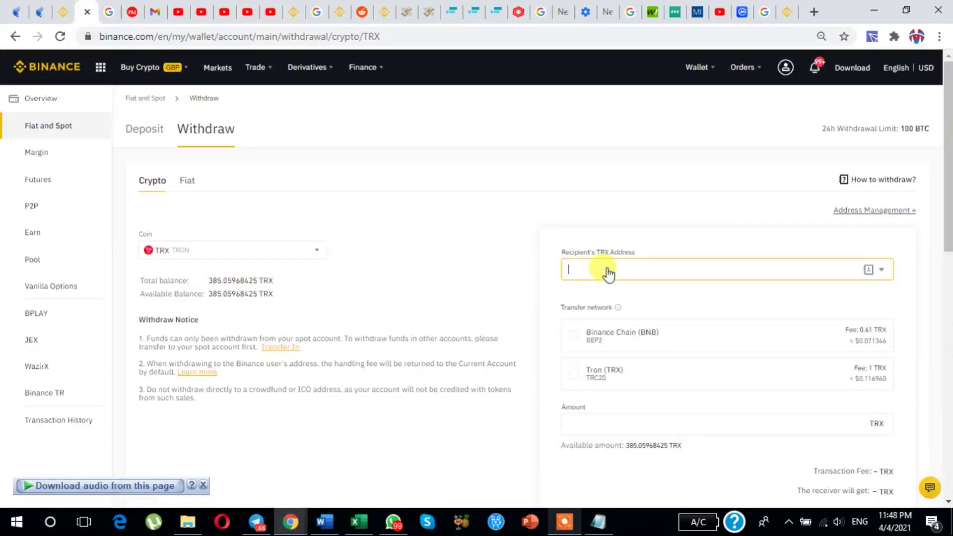
key(ctrl+v)
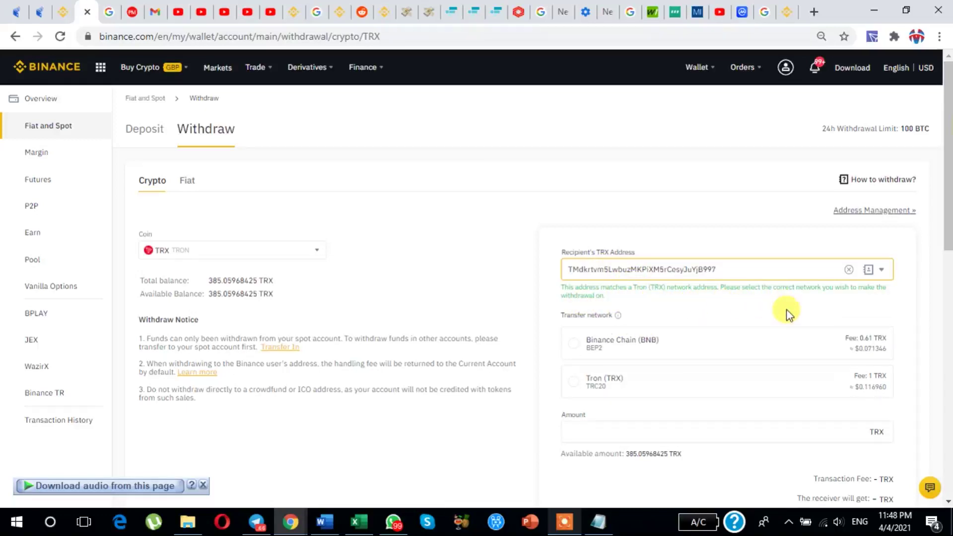
scroll(788, 313, down, 1)
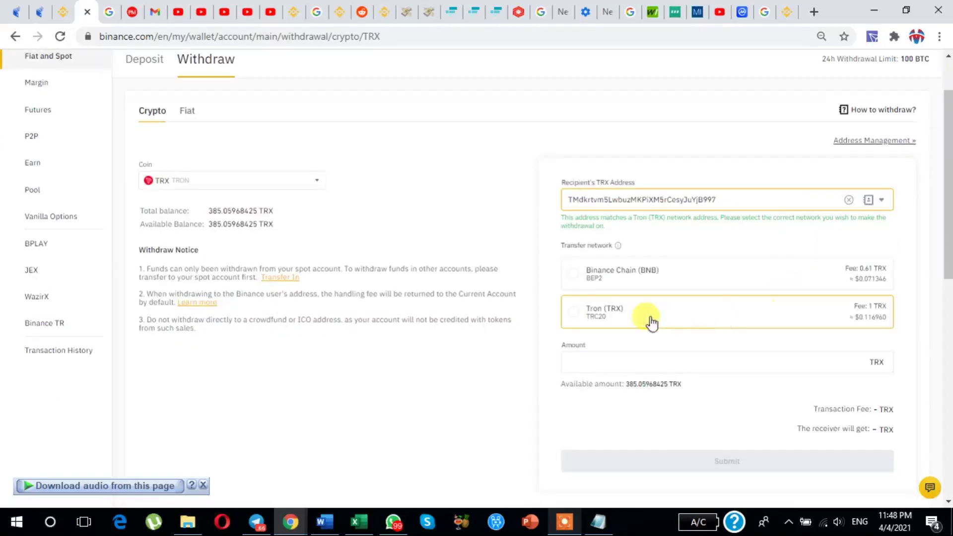
click(576, 322)
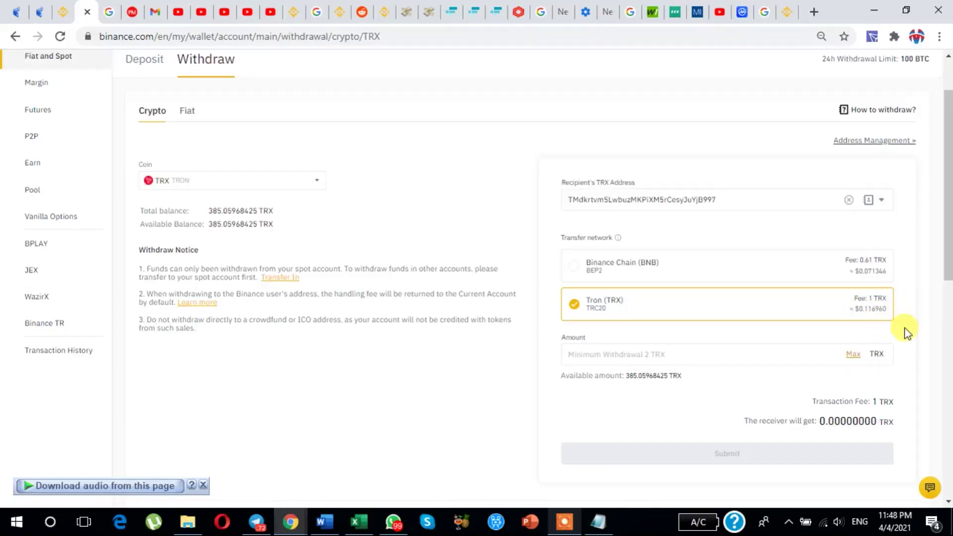
Step: Set the maximum amount, 385.059684 TRX, leaving 384.05968400 TRX to be received
scroll(905, 322, down, 2)
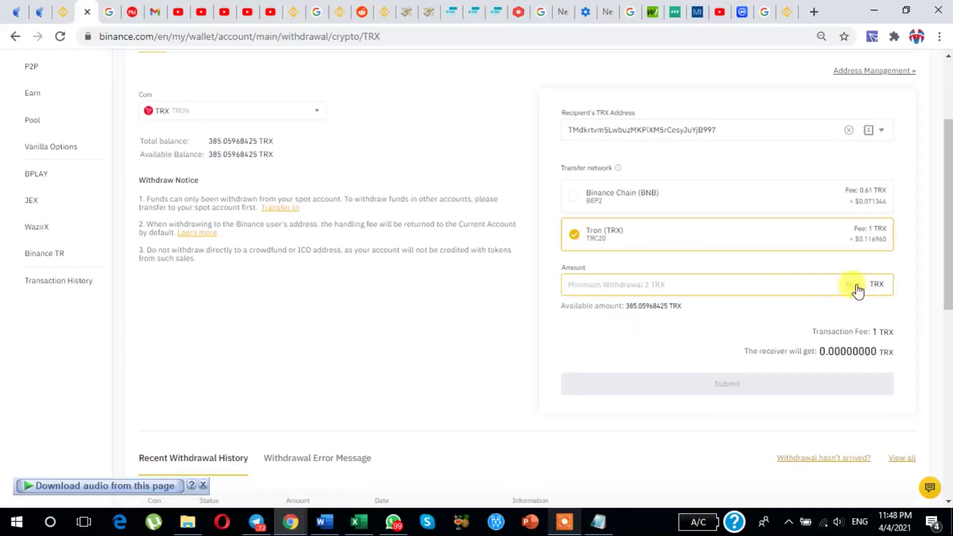
click(854, 284)
click(570, 283)
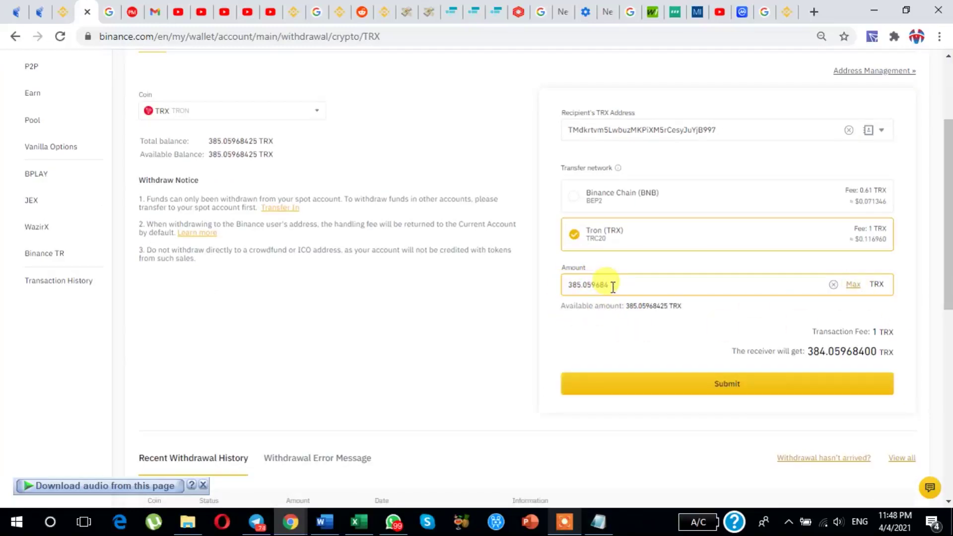
click(678, 304)
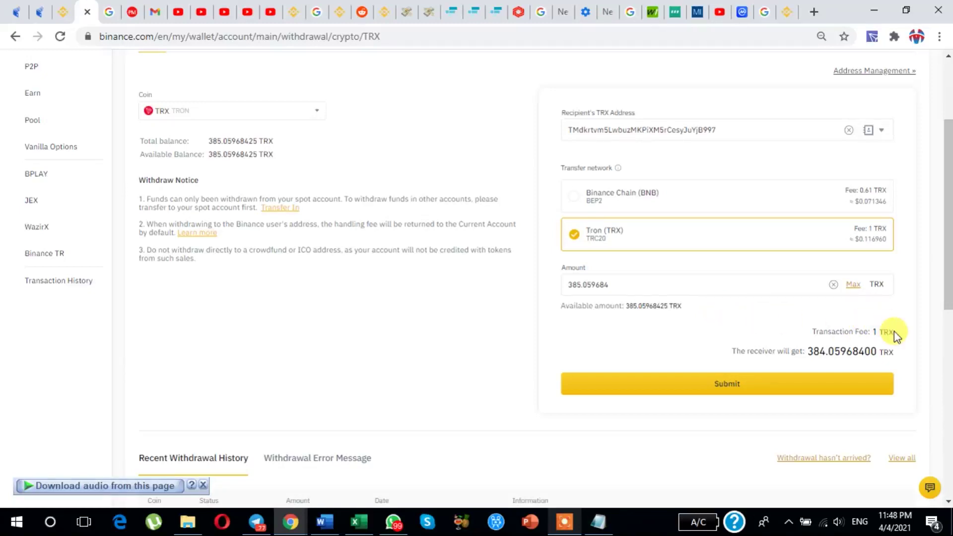
scroll(790, 392, up, 1)
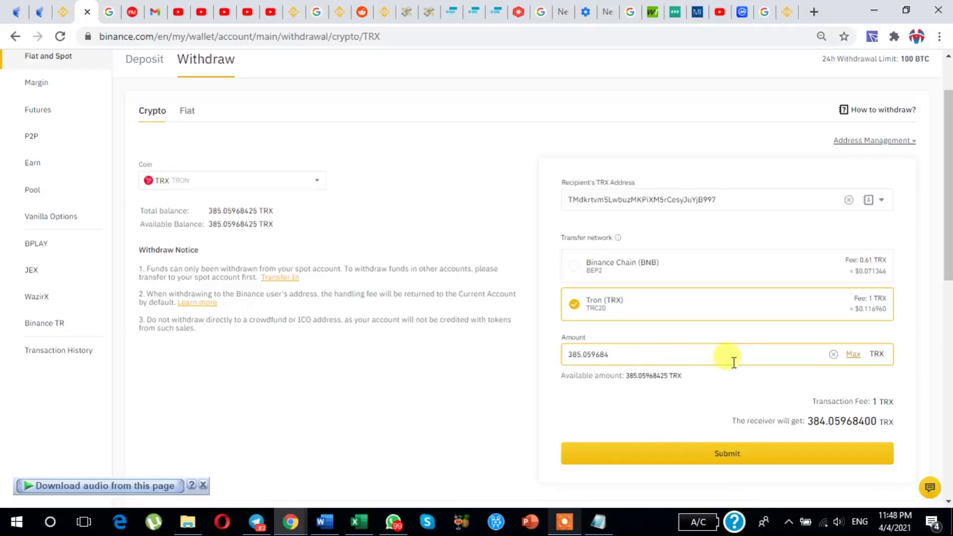
scroll(717, 382, down, 2)
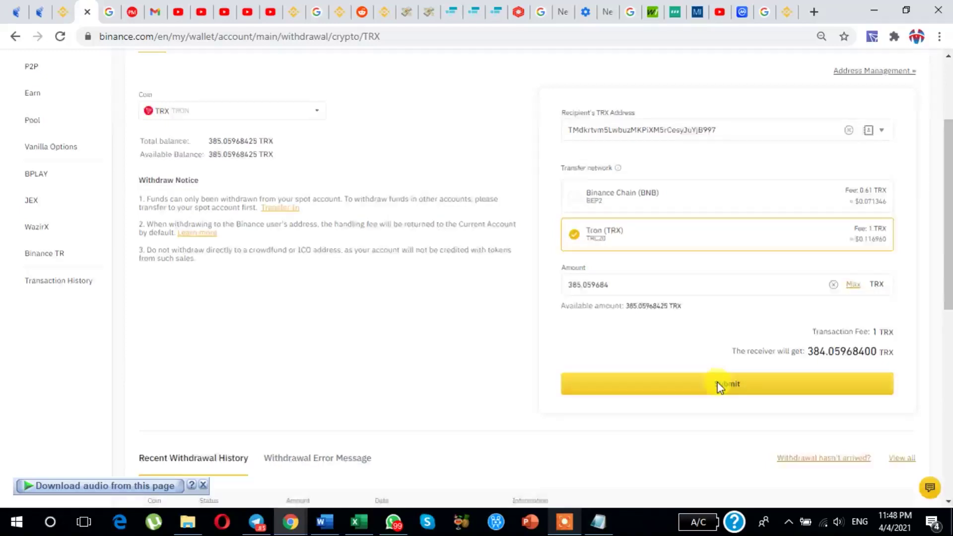
Step: Submit the TRX withdrawal and request the phone and e-mail verification codes
click(719, 386)
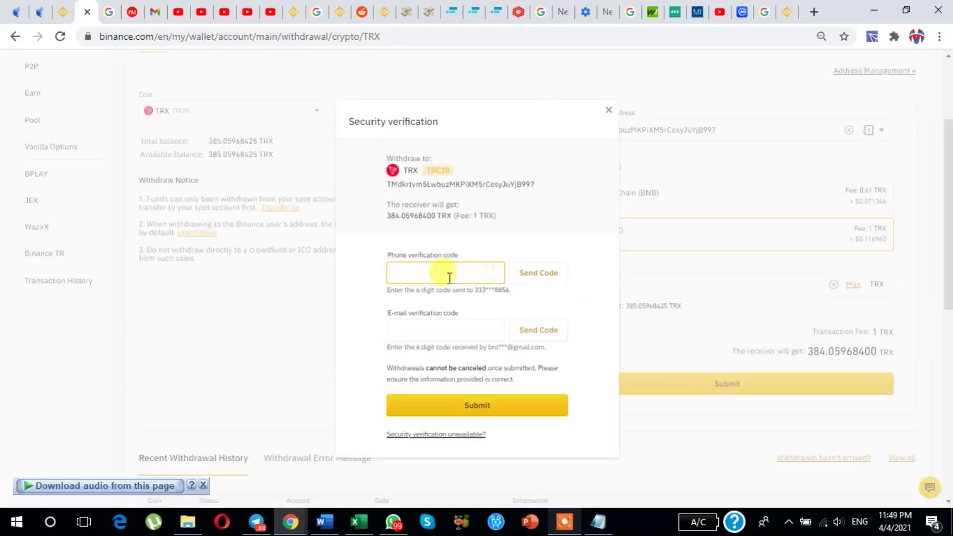
click(519, 281)
click(454, 274)
click(455, 274)
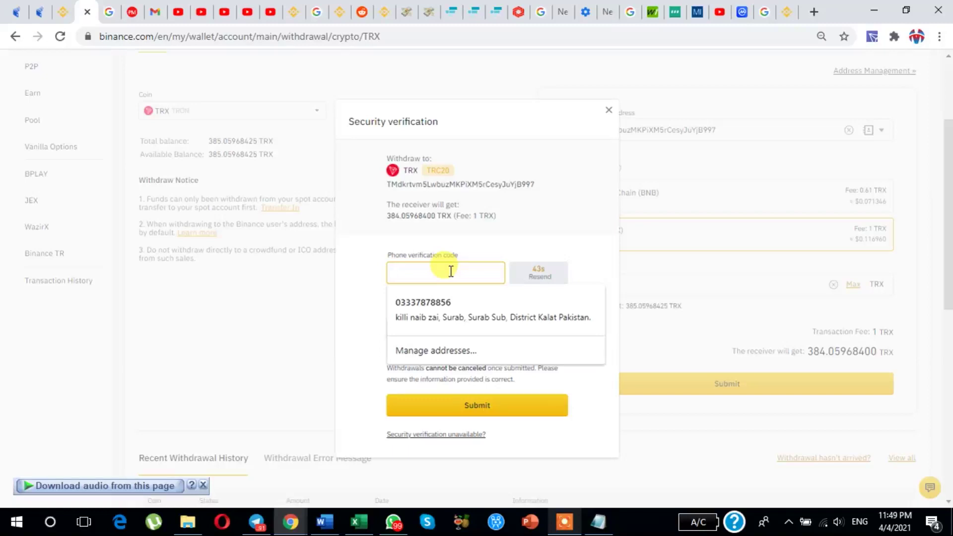
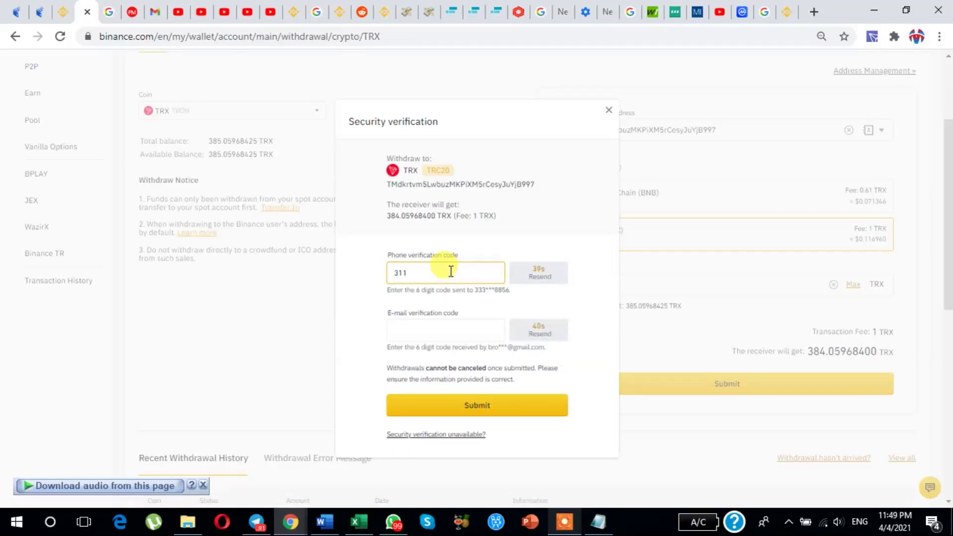
Step: Enter the SMS phone verification code, then check Gmail for the e-mail code
click(446, 330)
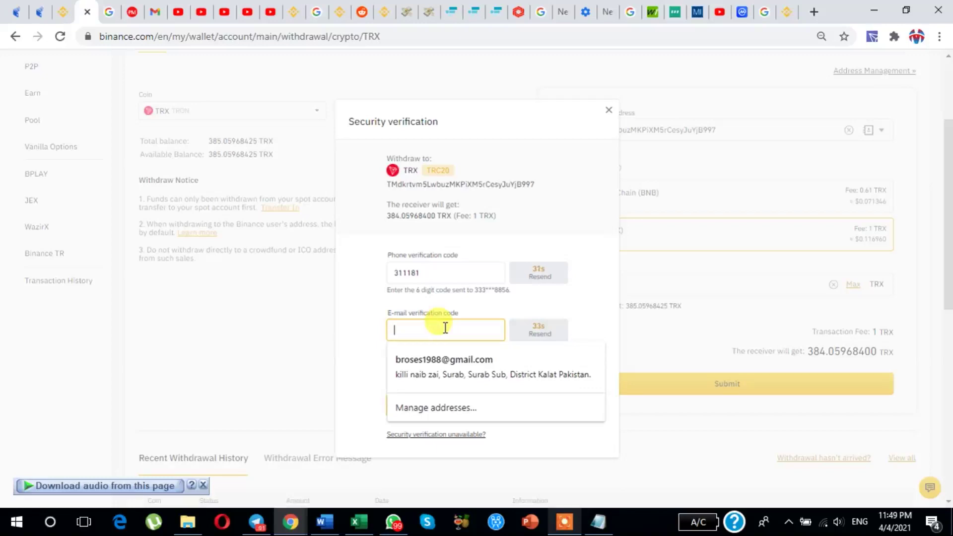
key(Escape)
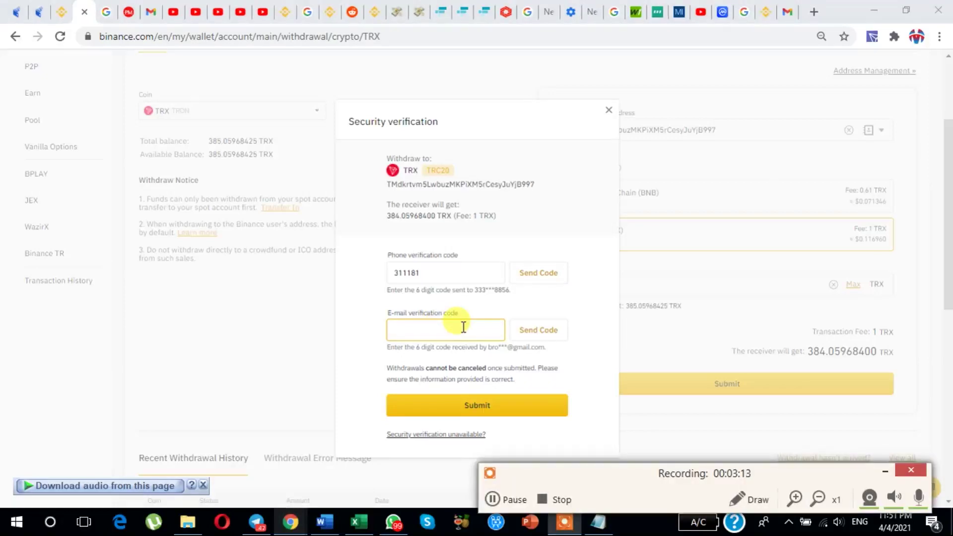
click(786, 12)
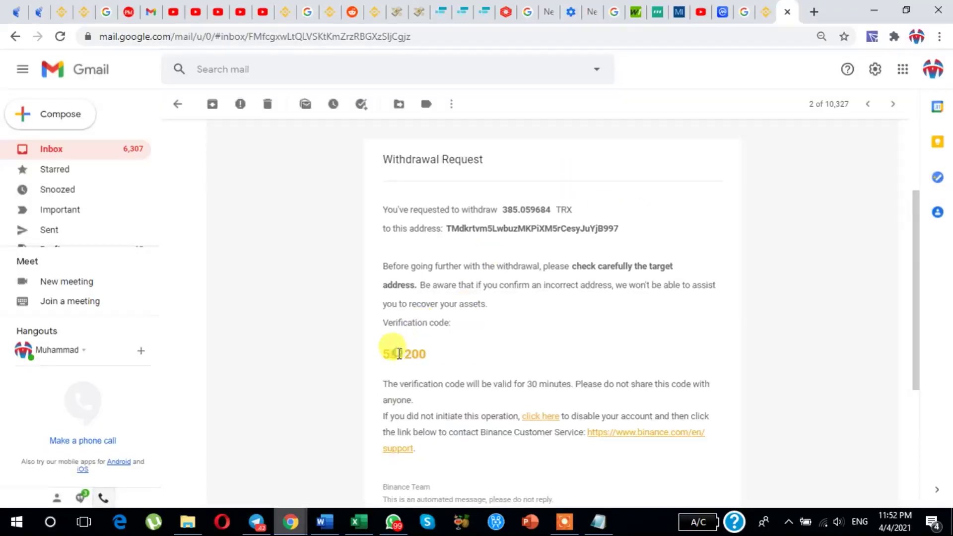
Step: Copy the e-mailed verification code into Binance and submit the 385.059684 TRX withdrawal
double_click(392, 352)
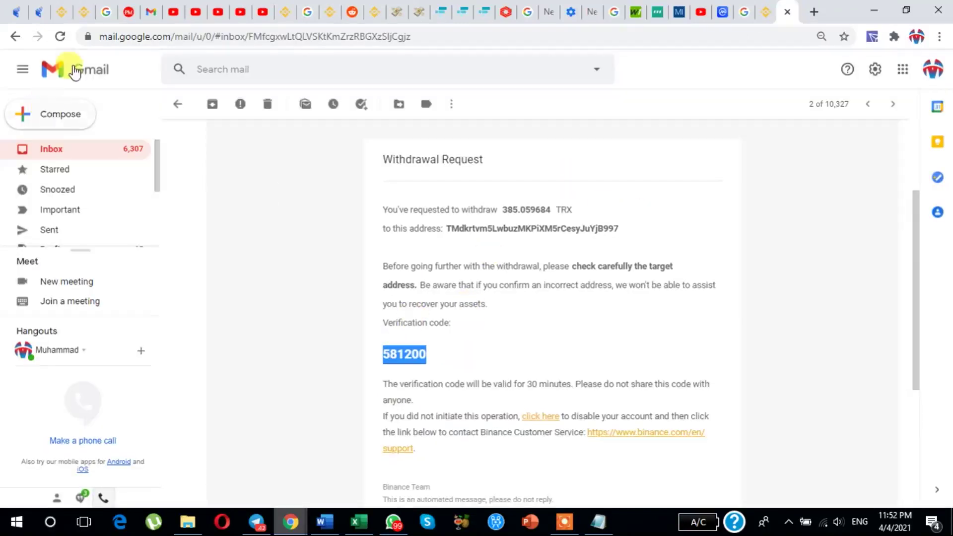
key(ctrl+4)
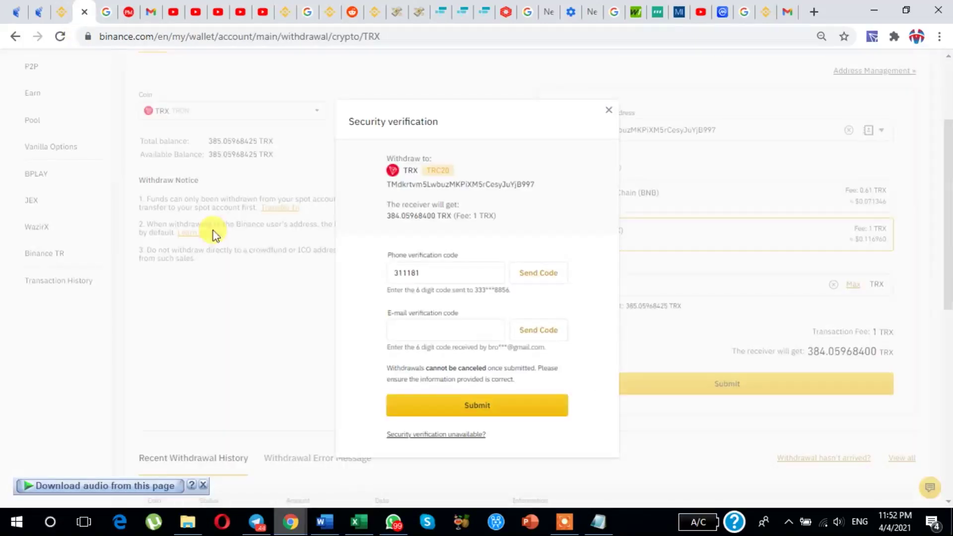
key(ctrl+v)
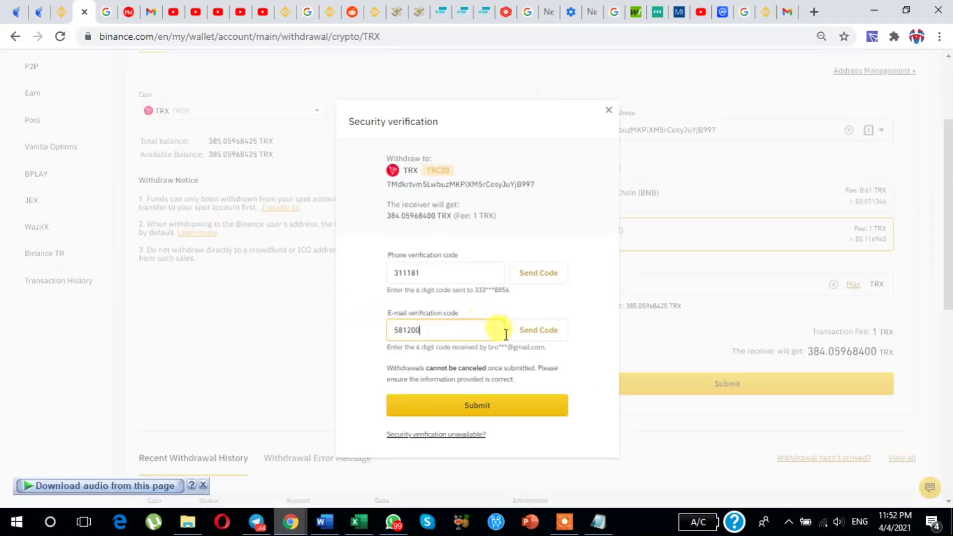
click(465, 412)
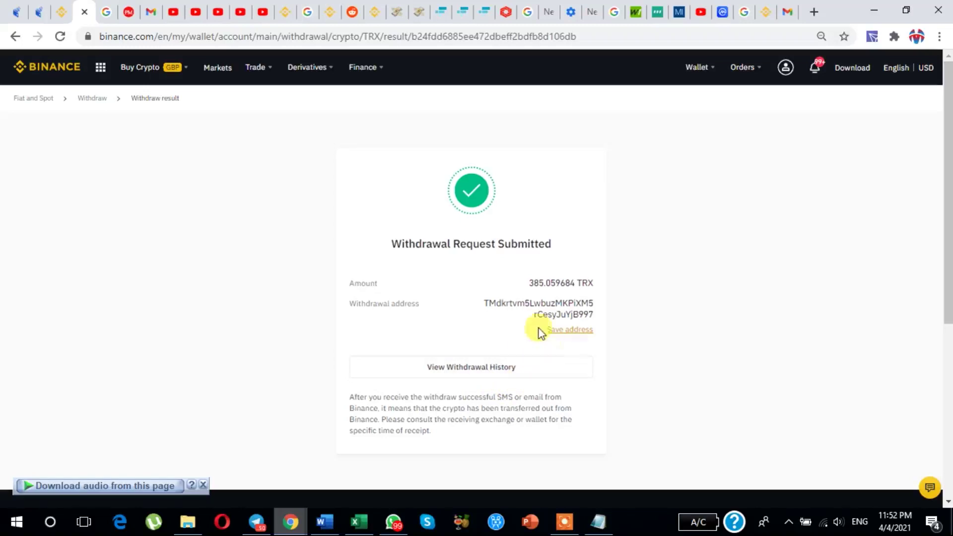
Step: Confirm the 384.059684 TRX withdrawal shows Processing in Binance's history, then return to FTX
click(459, 373)
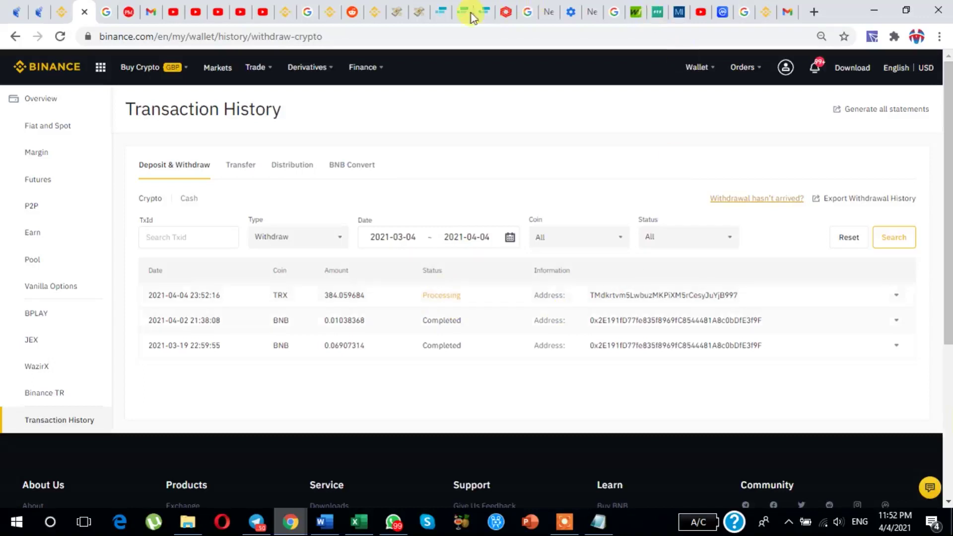
click(440, 15)
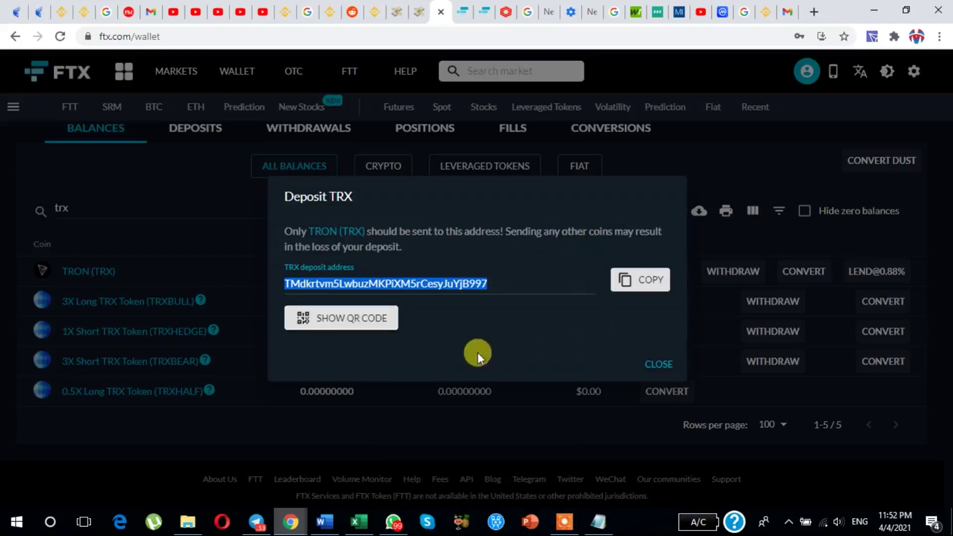
Step: Close FTX's Deposit TRX dialog and find the TRON balance of 384.05968600 TRX
drag(655, 365, 554, 364)
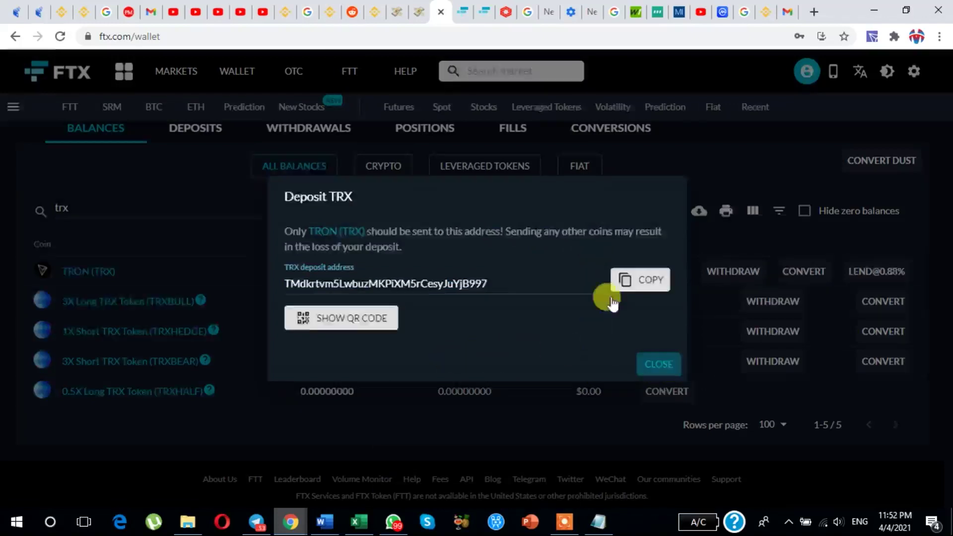
key(Escape)
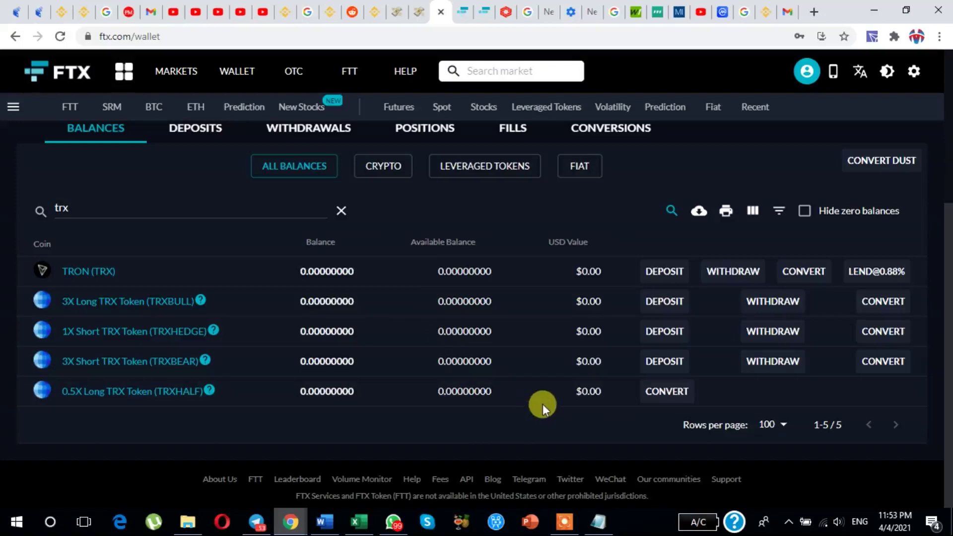
scroll(543, 401, down, 3)
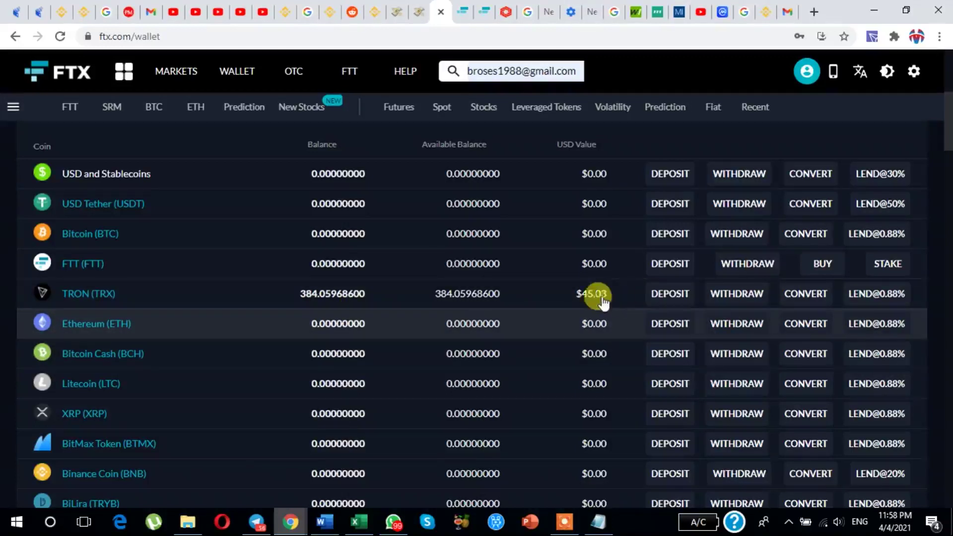
Step: Set up converting the full 384.059686 TRX balance to Bitcoin, selecting the 0.00076812 BTC proceeds
click(798, 296)
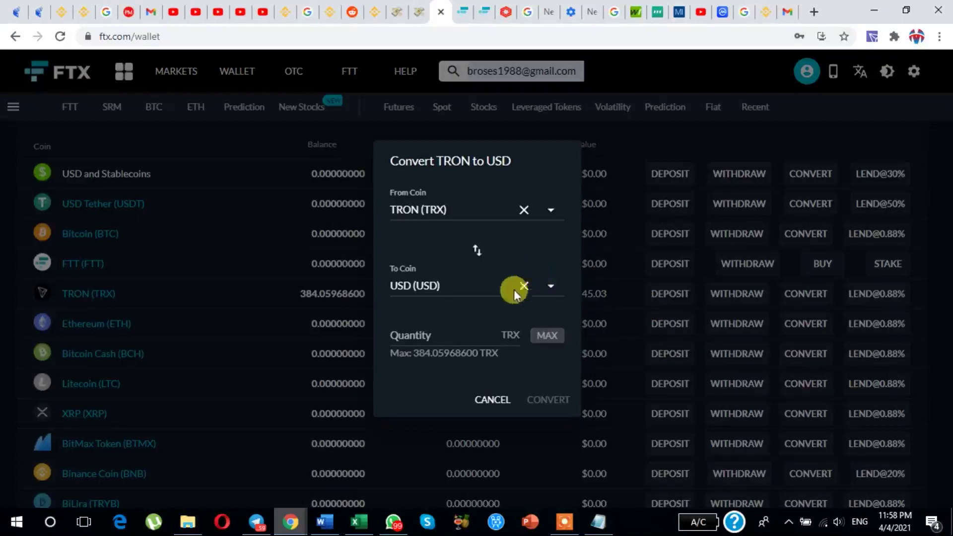
click(552, 289)
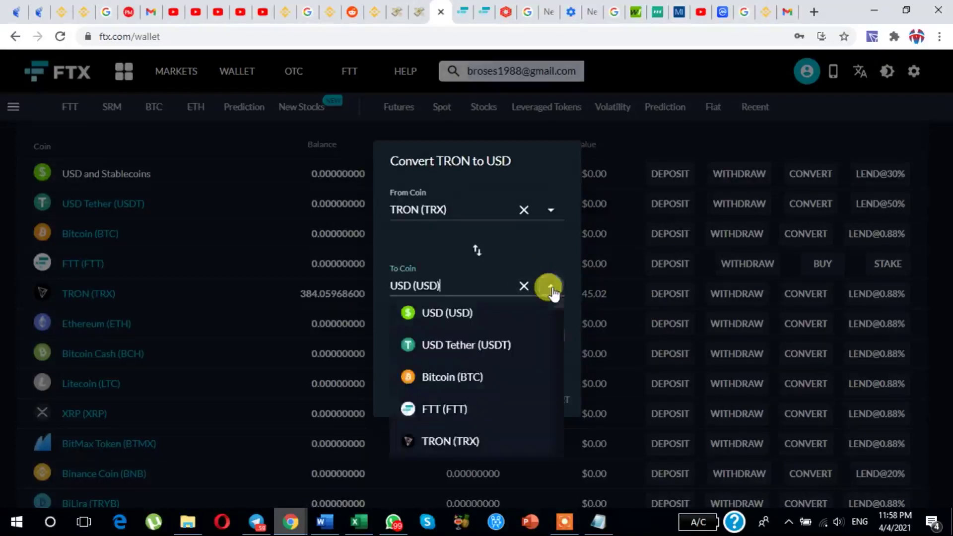
click(436, 377)
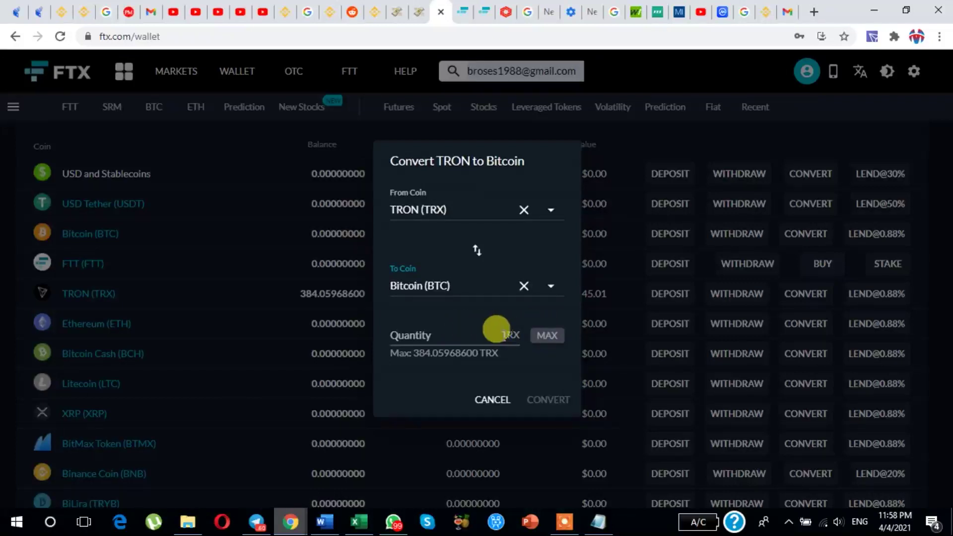
click(439, 336)
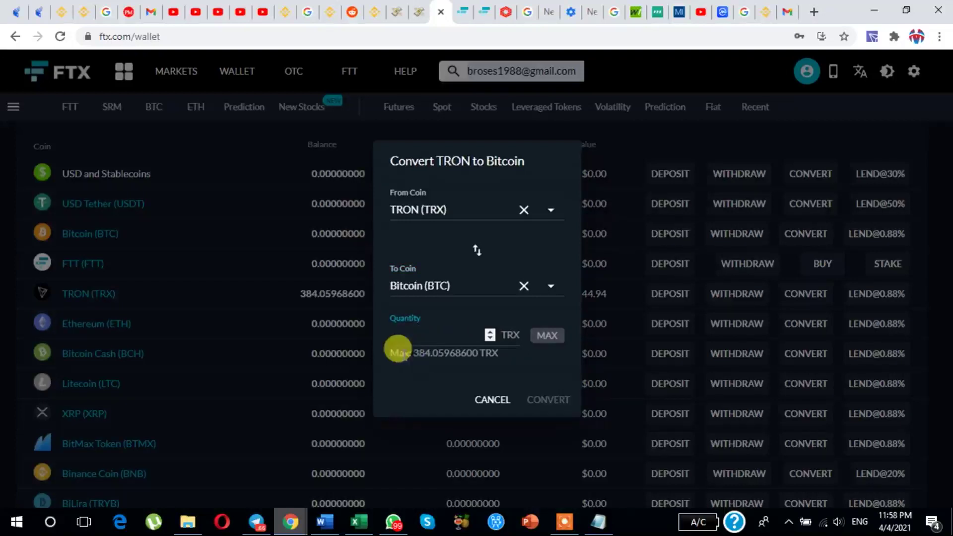
click(544, 341)
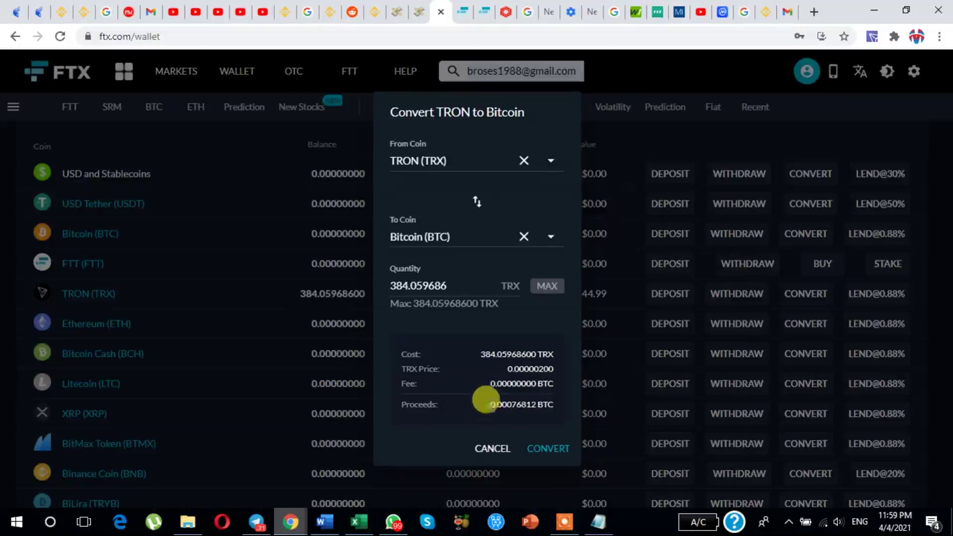
double_click(496, 404)
key(ctrl+c)
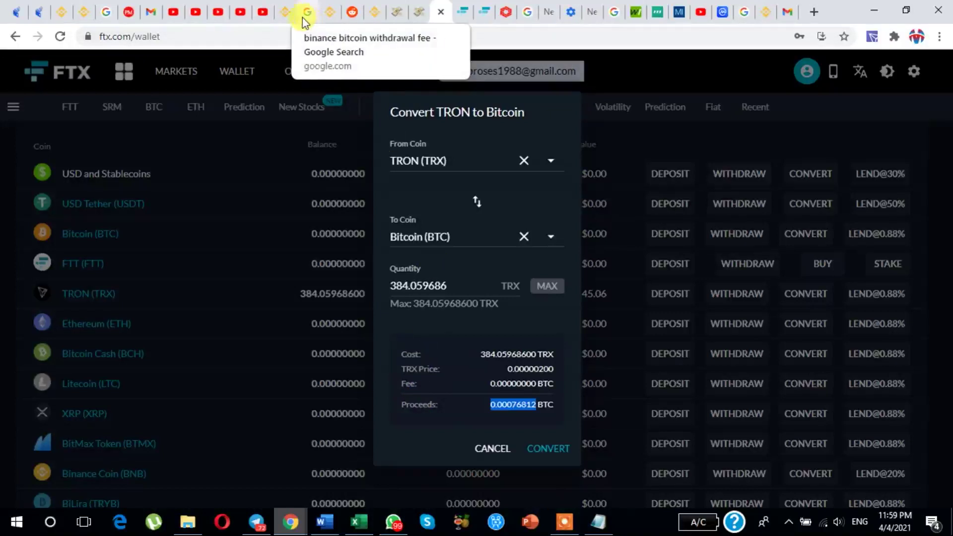
Step: Value 0.00076812 BTC in Google's converter at about 44.67 USD, then return to FTX
click(106, 13)
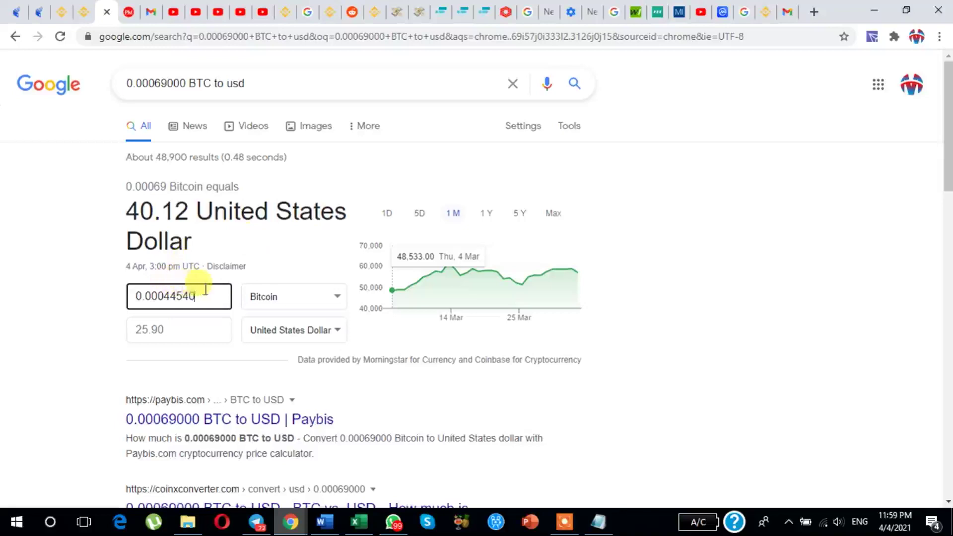
drag(196, 297, 122, 300)
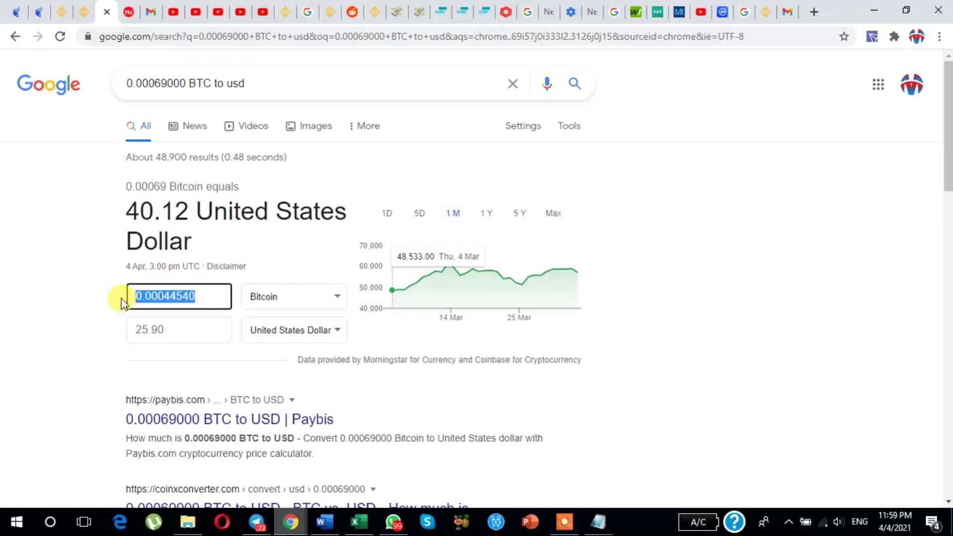
key(ctrl+v)
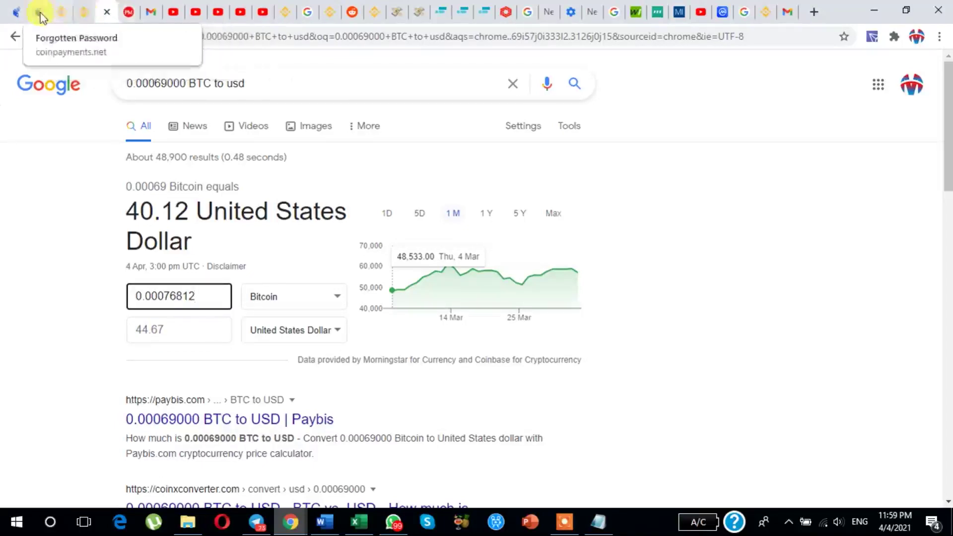
click(438, 13)
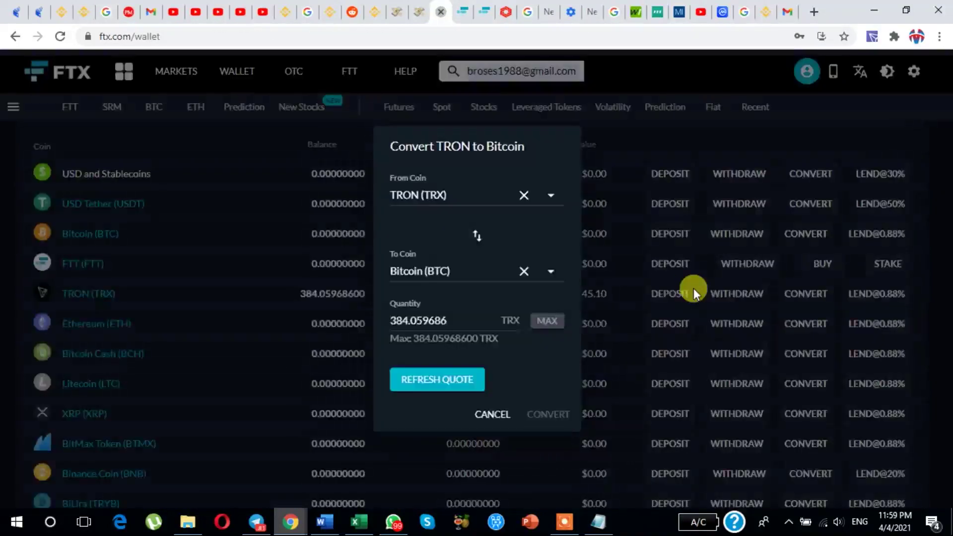
key(ctrl+w)
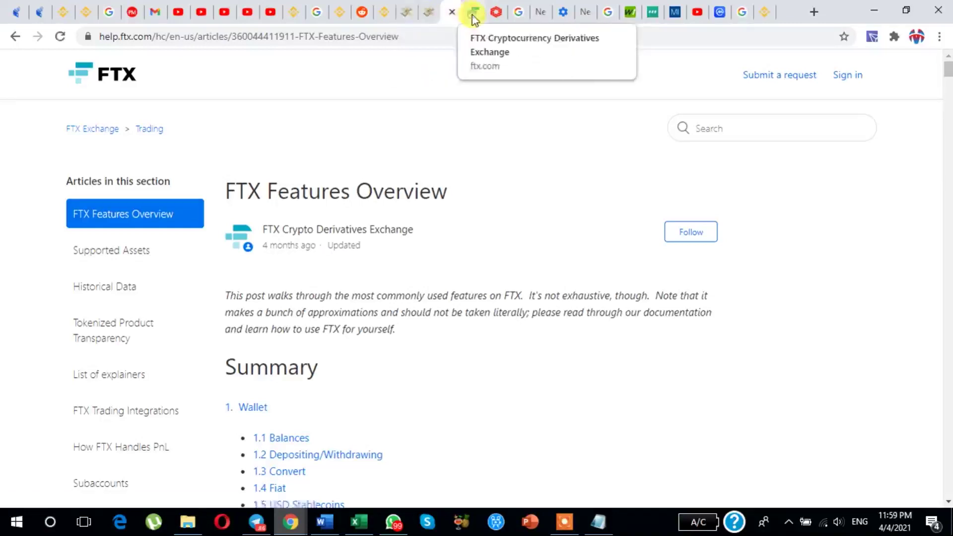
click(474, 16)
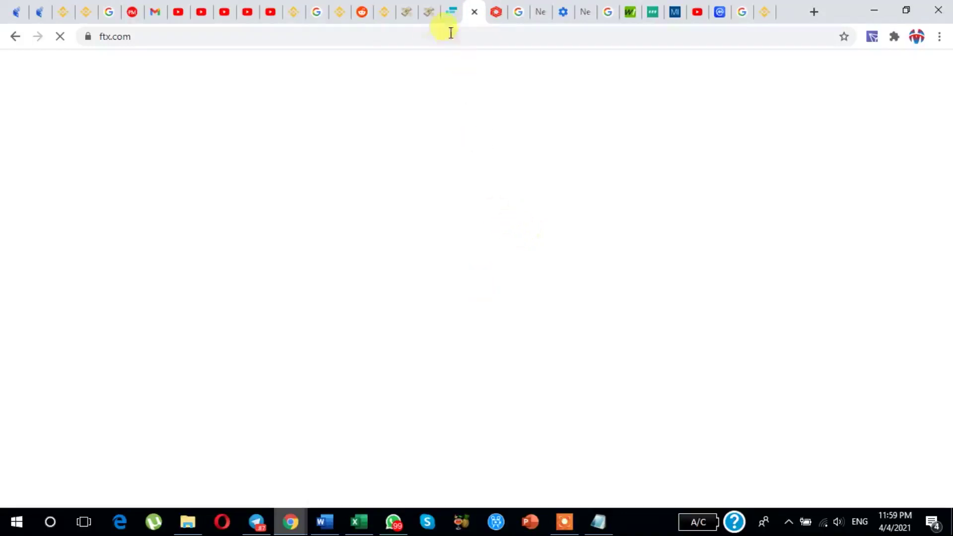
click(450, 13)
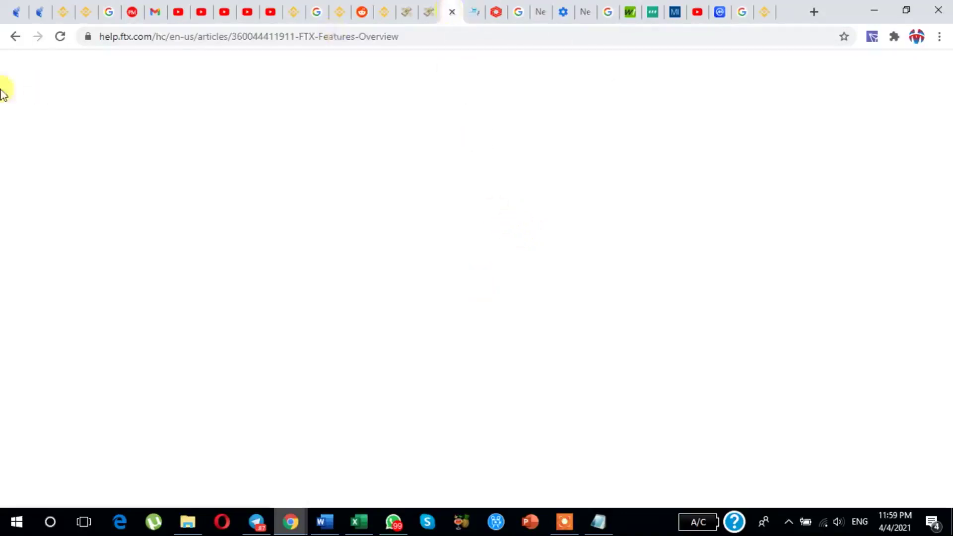
click(16, 37)
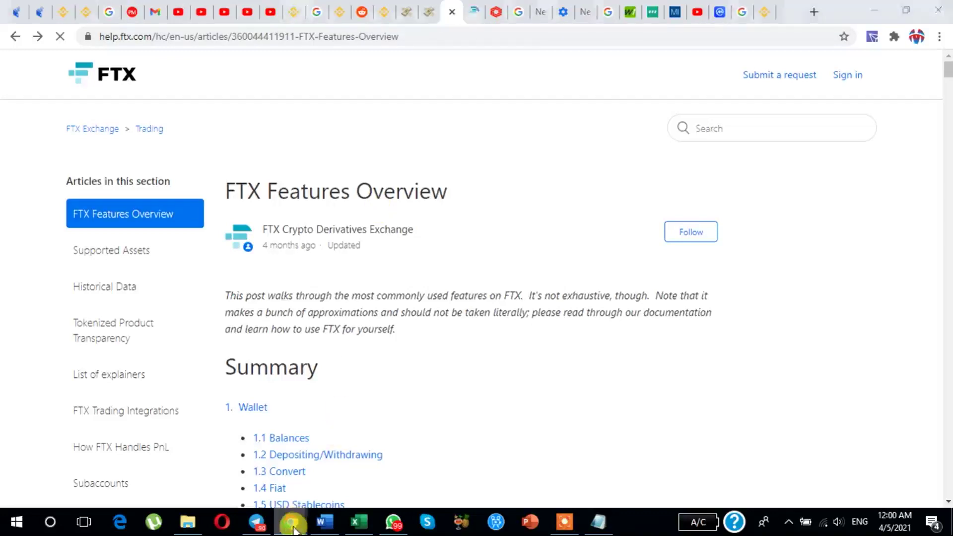
mouse_move(290, 522)
click(235, 459)
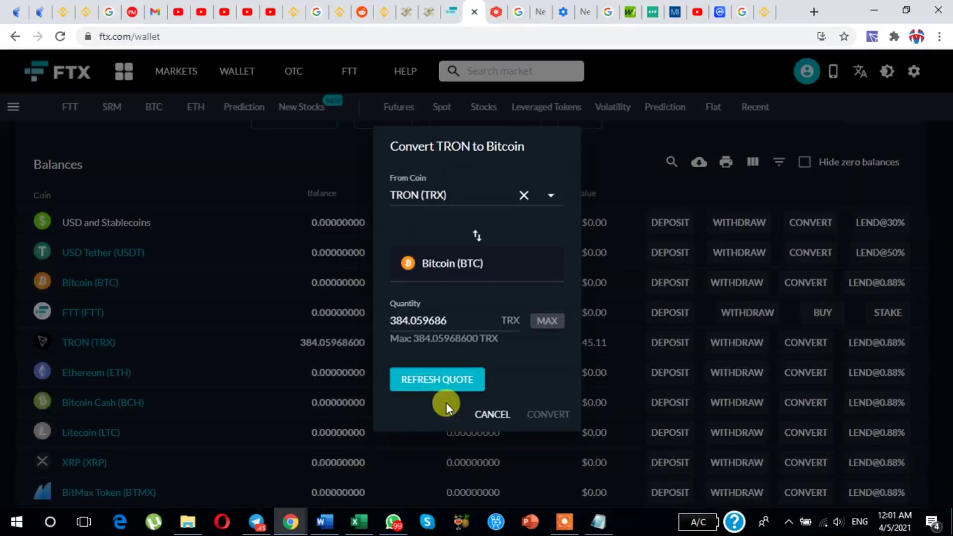
Step: Refresh the TRX-to-BTC quote and convert, then open the Withdraw BTC dialog for 0.00076811 BTC
click(431, 385)
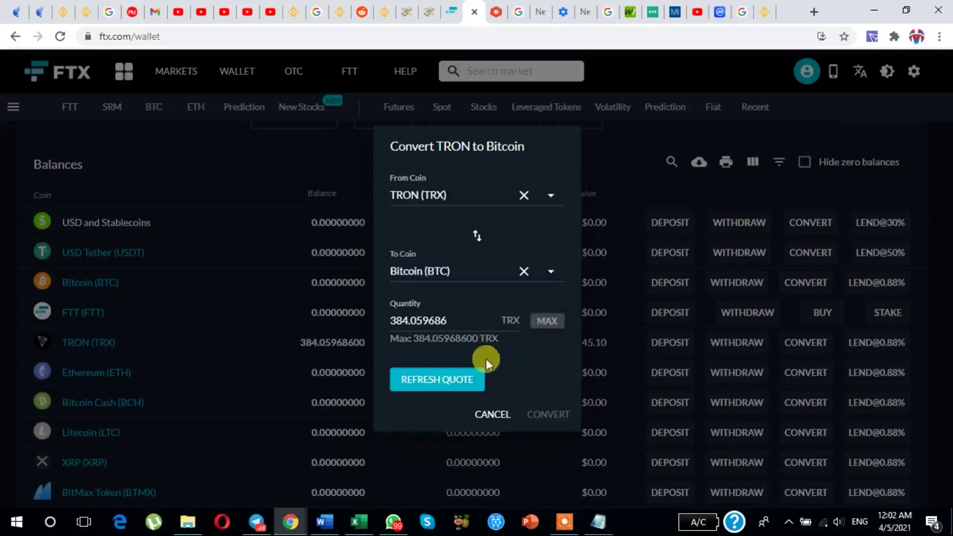
click(423, 385)
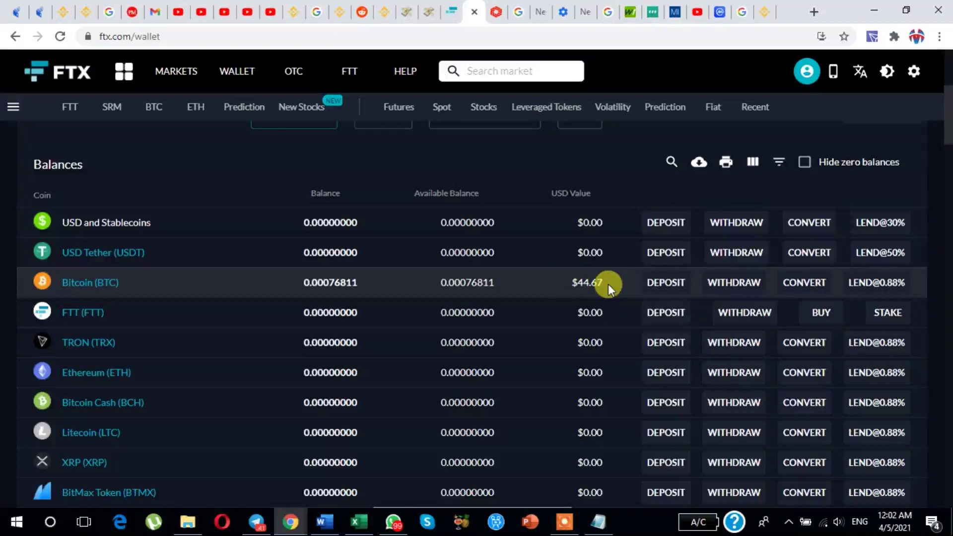
click(734, 282)
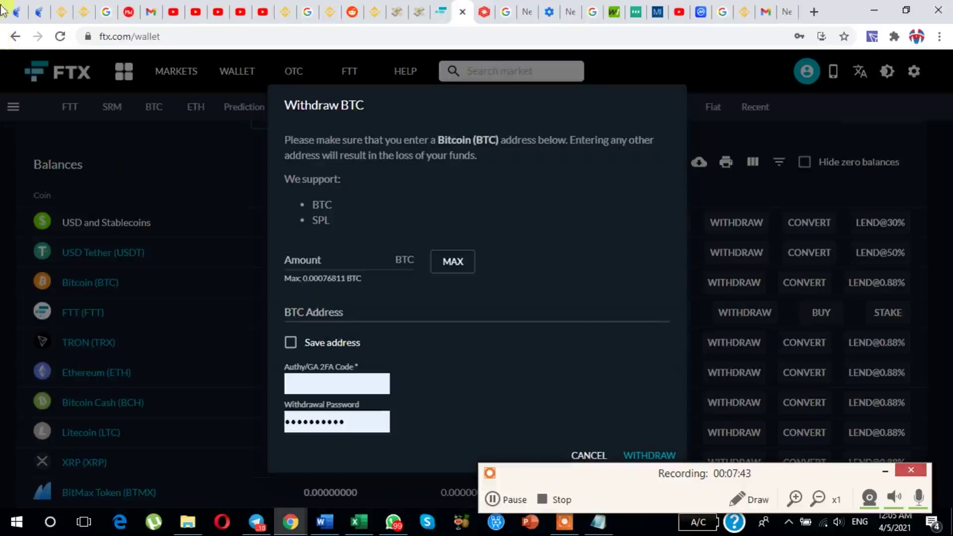
Step: Switch to the CoinPayments checkout to look up its BTC payment address
click(17, 11)
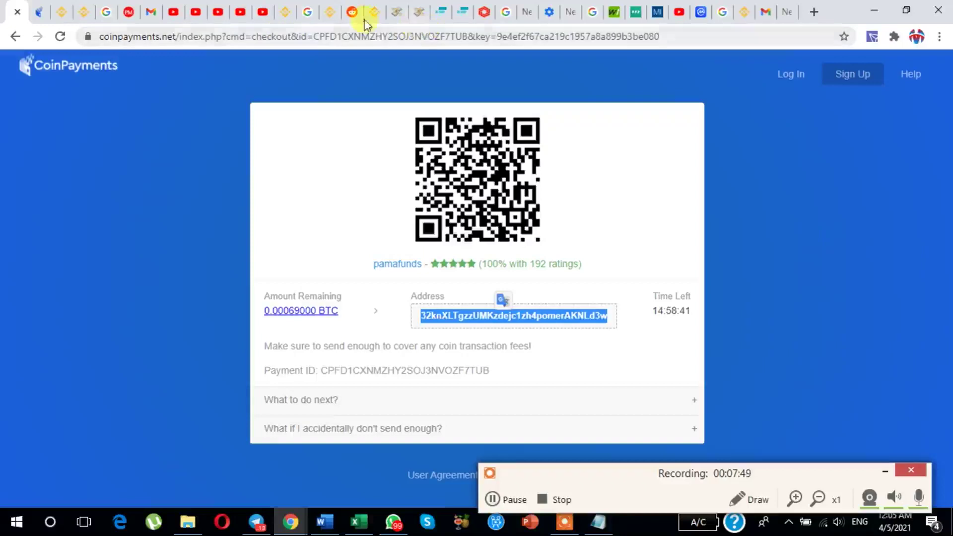
Step: Paste the CoinPayments checkout address into FTX's BTC Address field, then return to CoinPayments
click(457, 15)
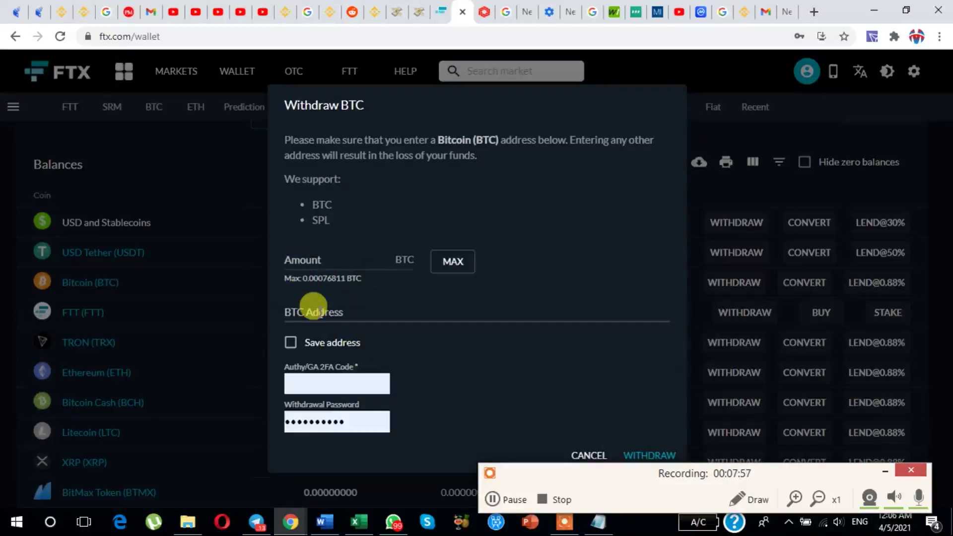
click(312, 259)
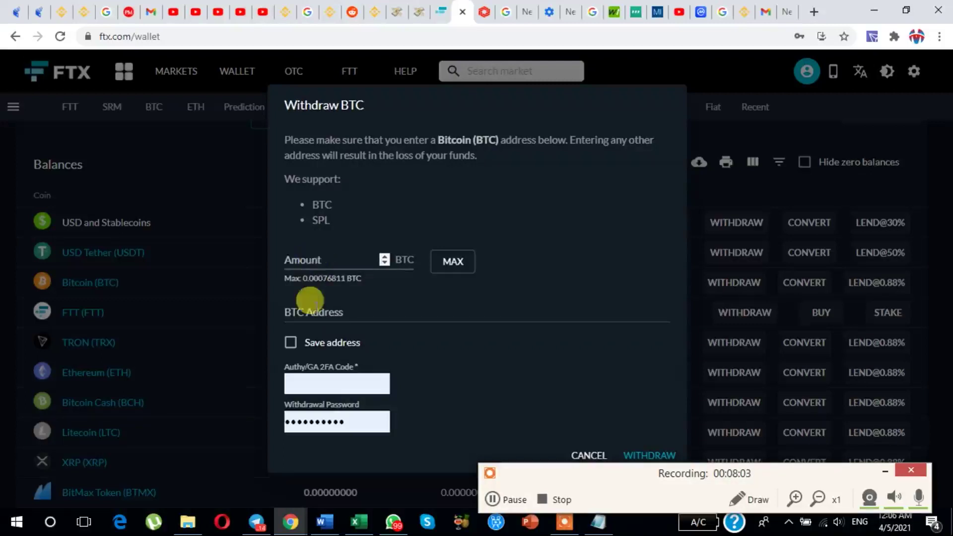
click(312, 311)
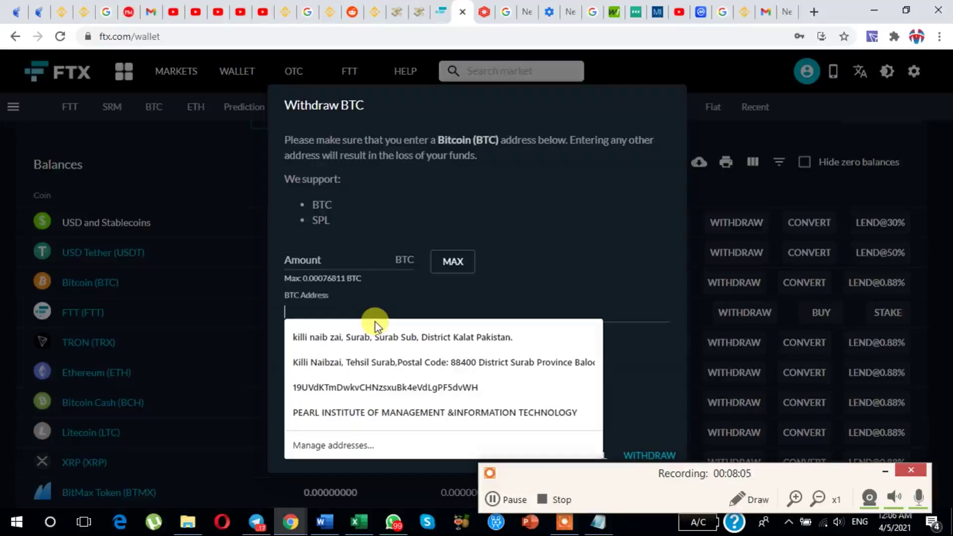
key(ctrl+v)
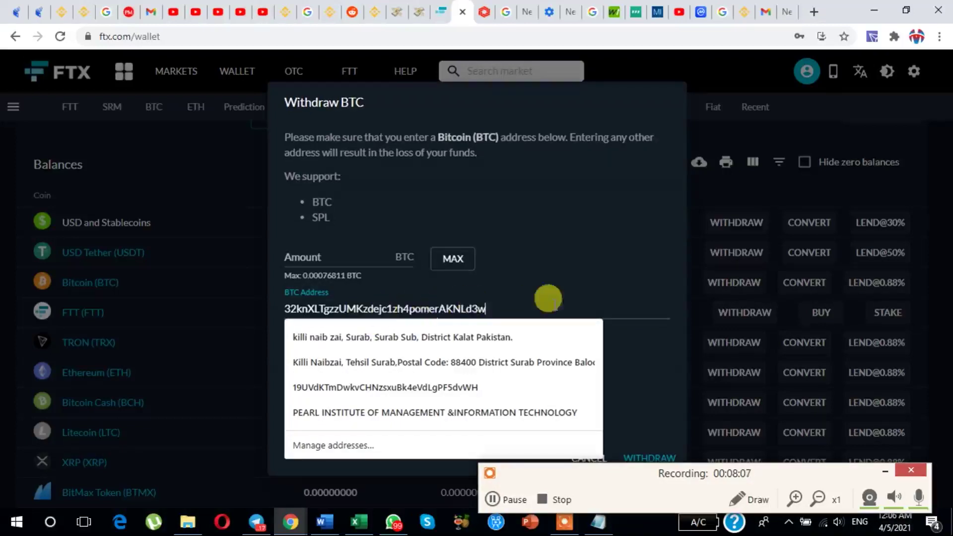
click(622, 342)
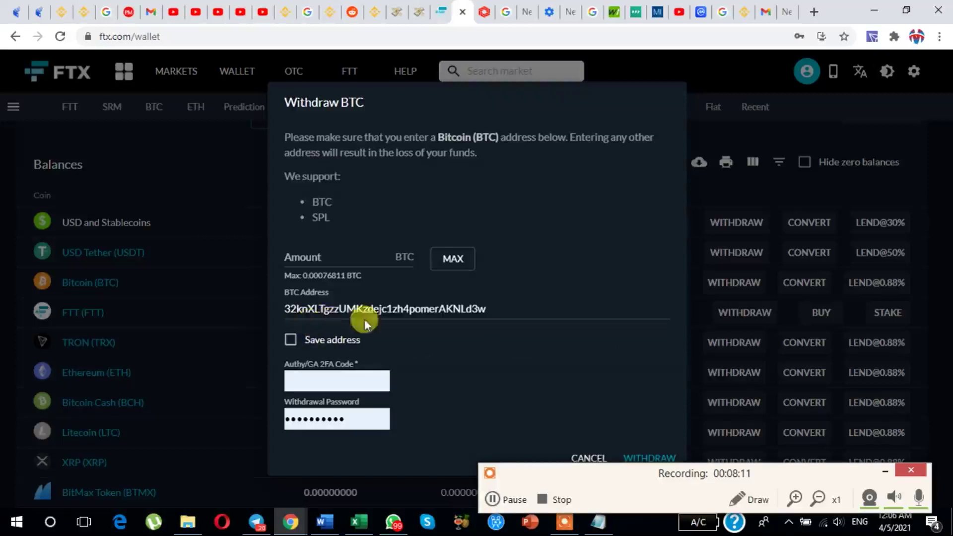
click(8, 18)
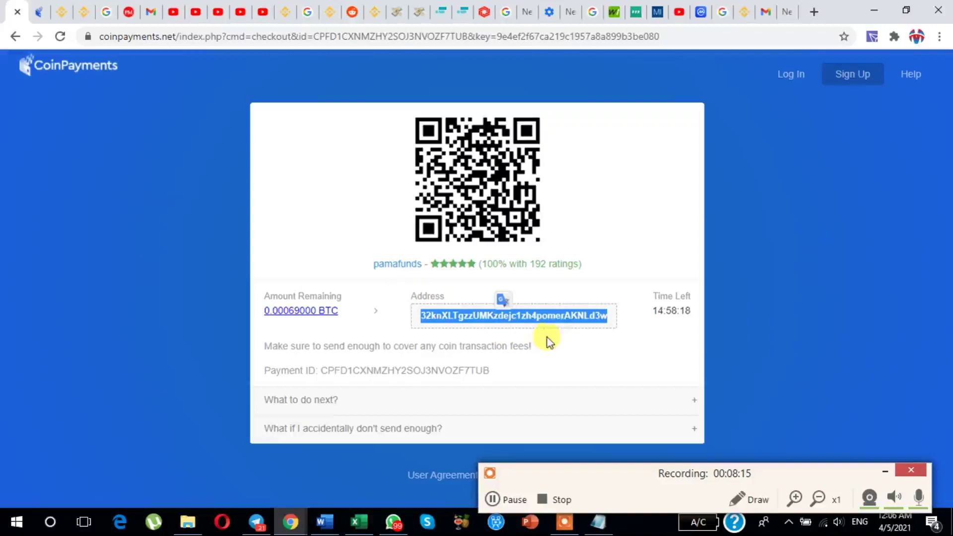
Step: Compare the checkout address with FTX's and select 0.00069000 in the BTC-to-USD converter
click(603, 316)
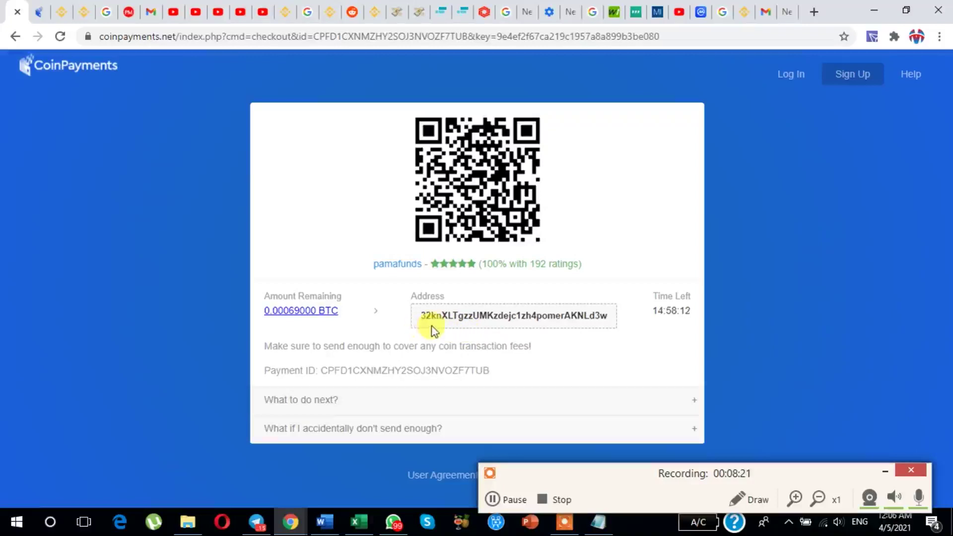
click(463, 15)
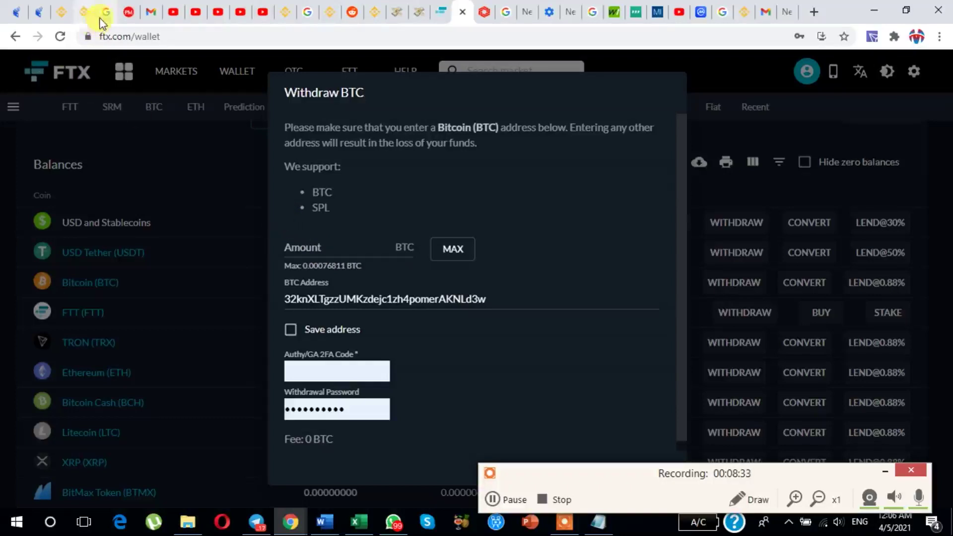
click(4, 13)
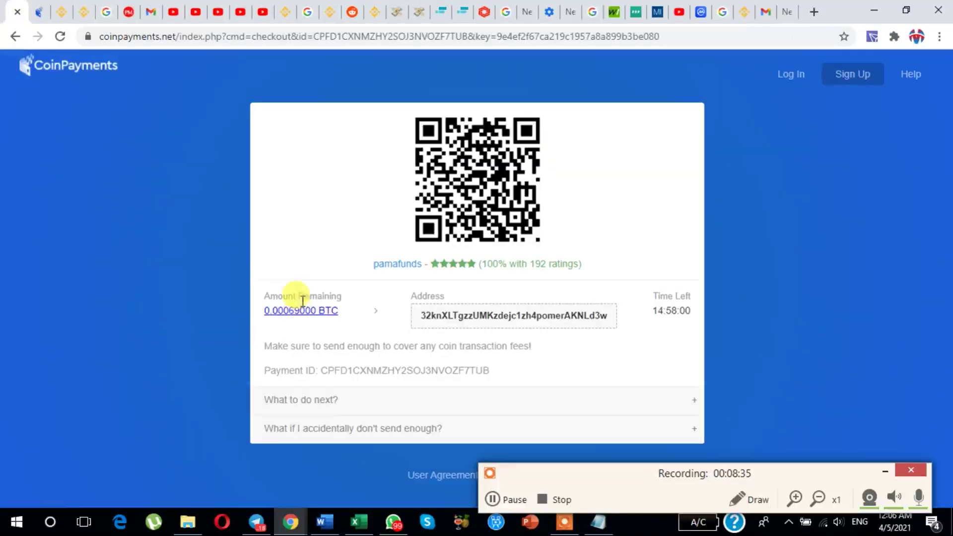
click(102, 14)
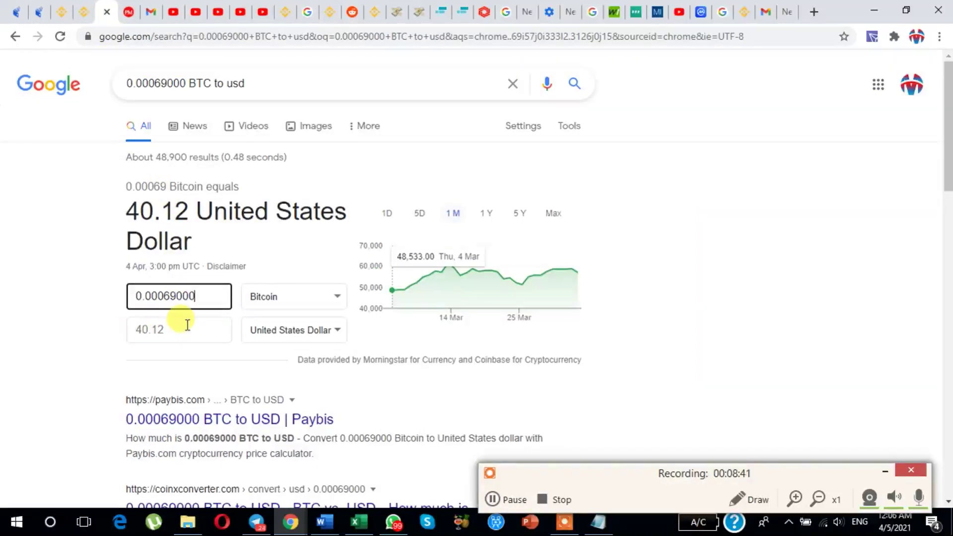
double_click(130, 295)
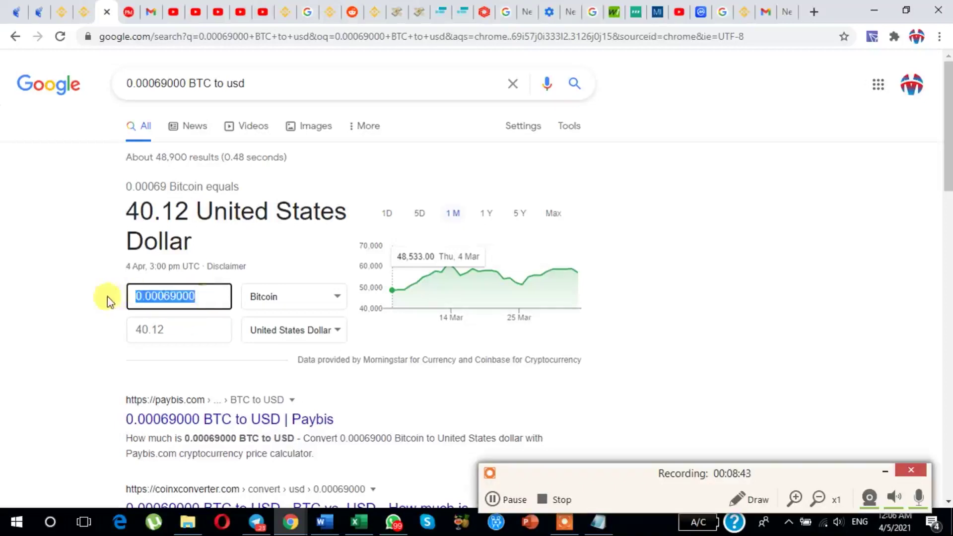
click(7, 16)
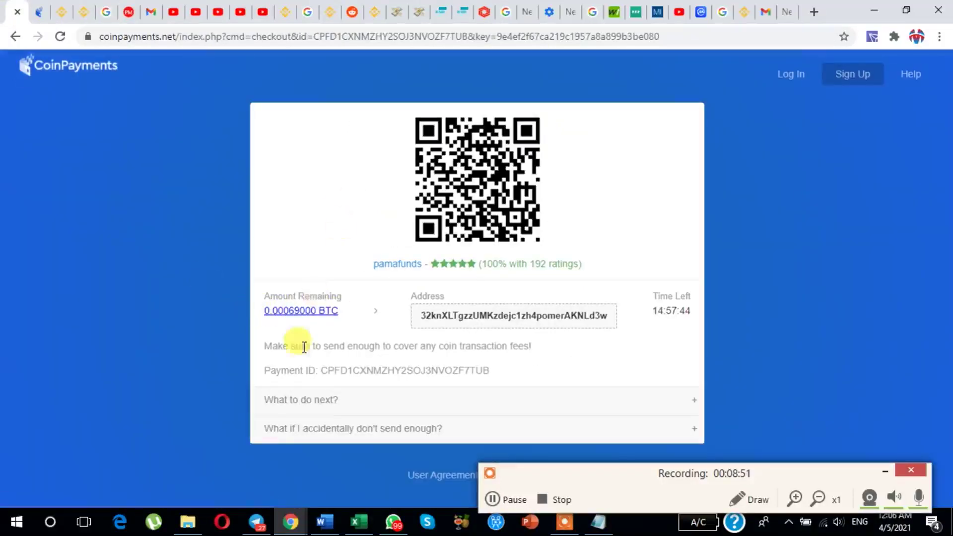
click(463, 13)
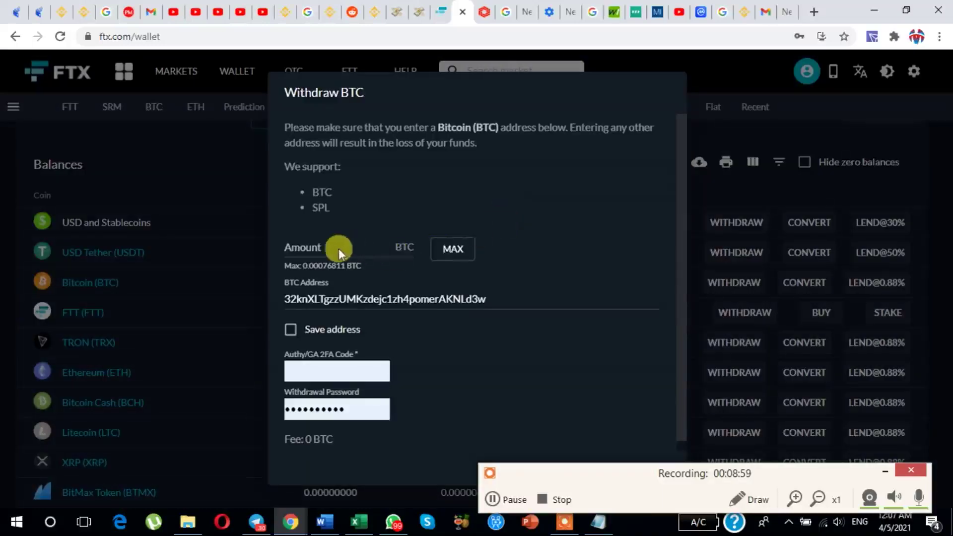
Step: Clear the mistaken amount entry, copy 0.00069000 BTC from the converter, and return to FTX's Amount field
click(339, 248)
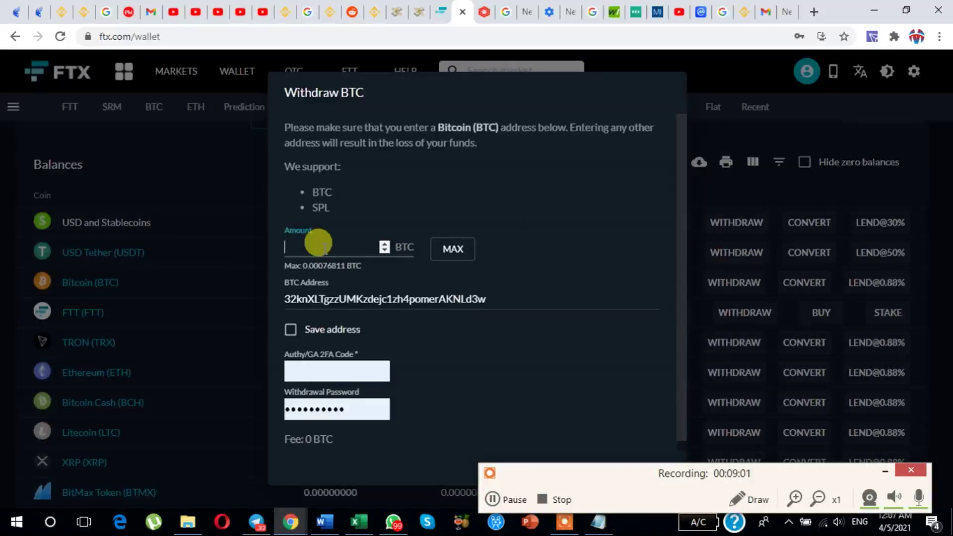
text(32e143)
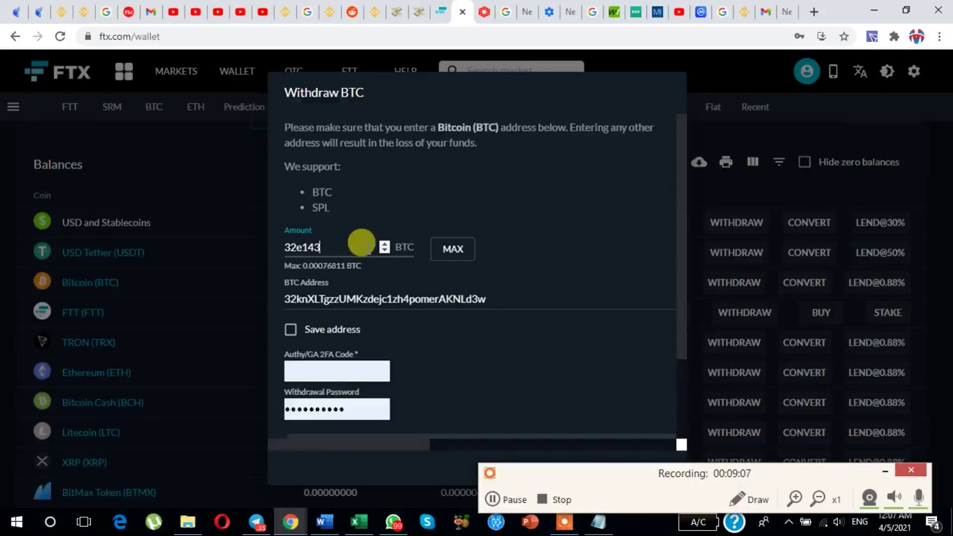
key(BackSpace)
key(BackSpace)
key(BackSpace)
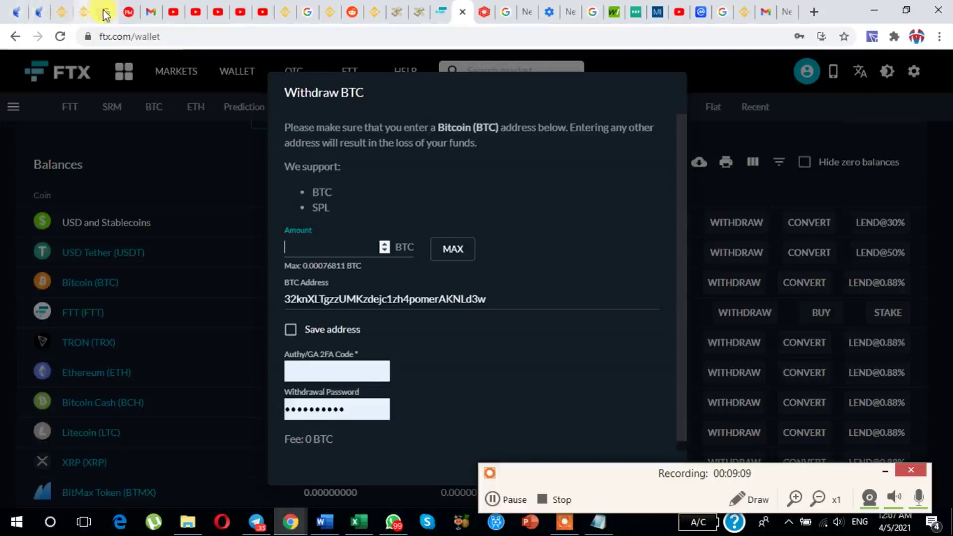
click(106, 15)
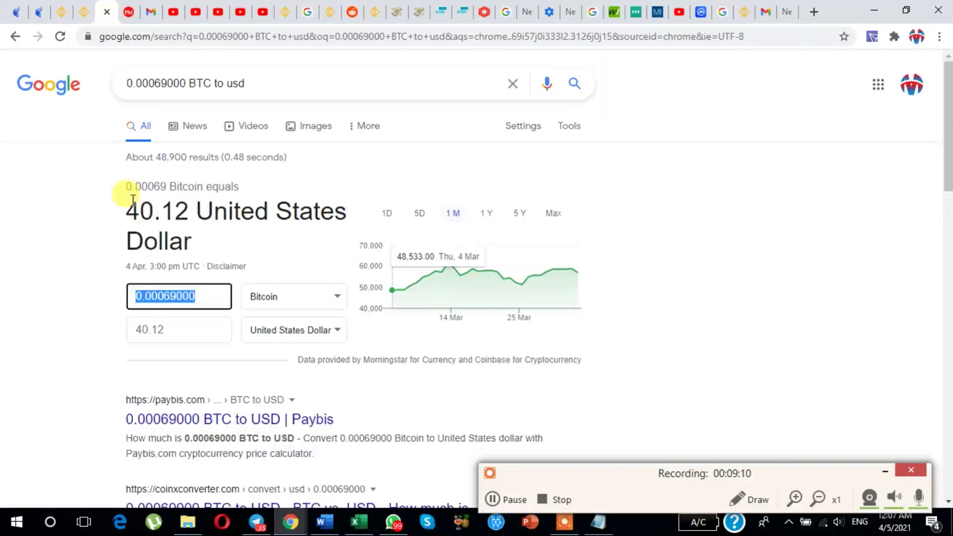
right_click(173, 292)
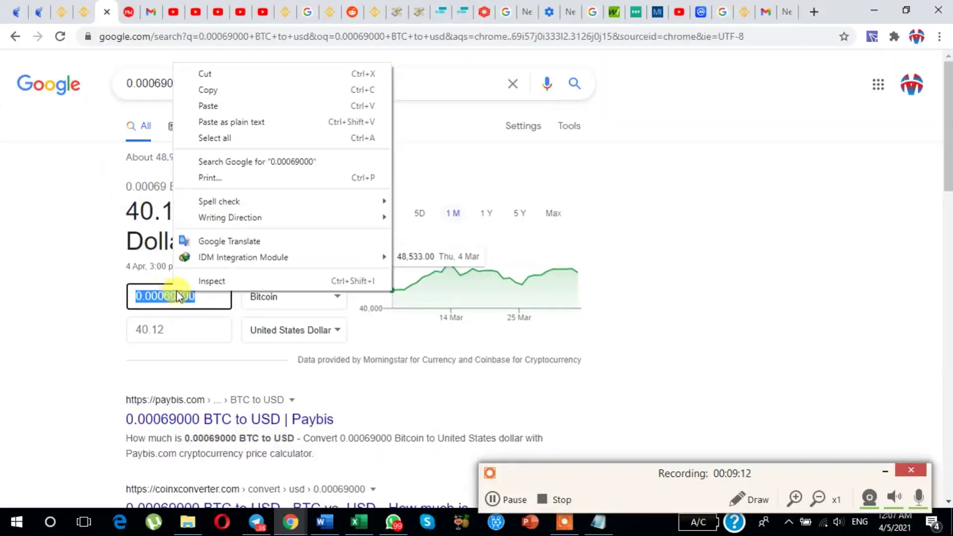
click(208, 91)
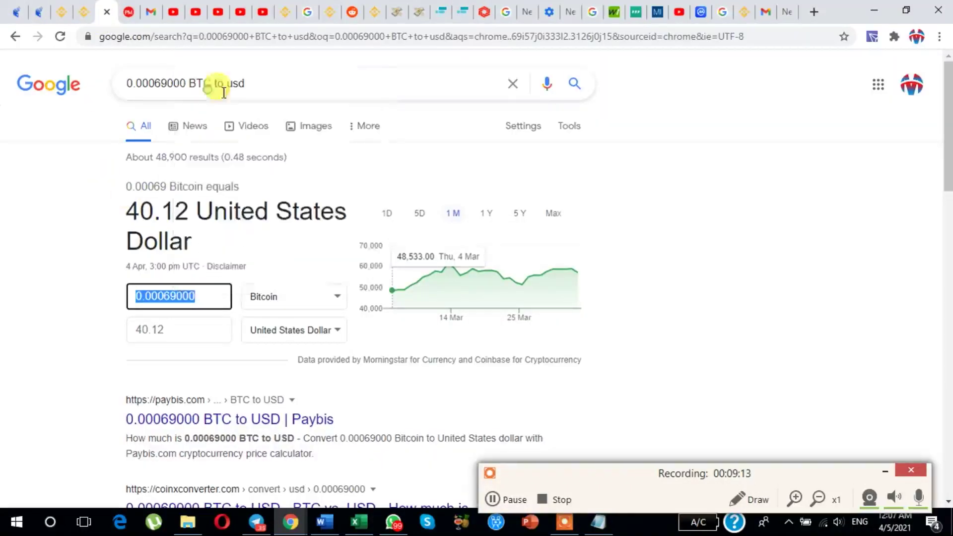
click(462, 14)
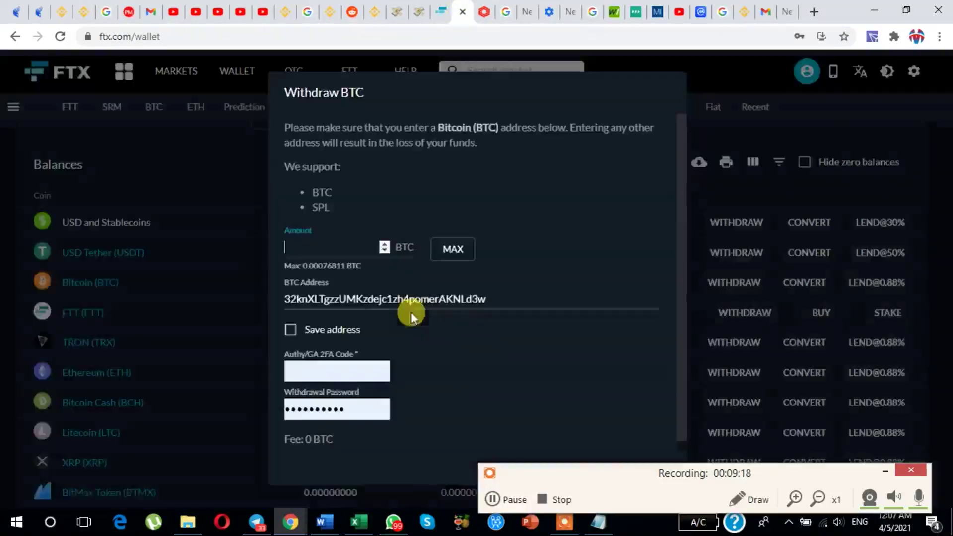
click(326, 253)
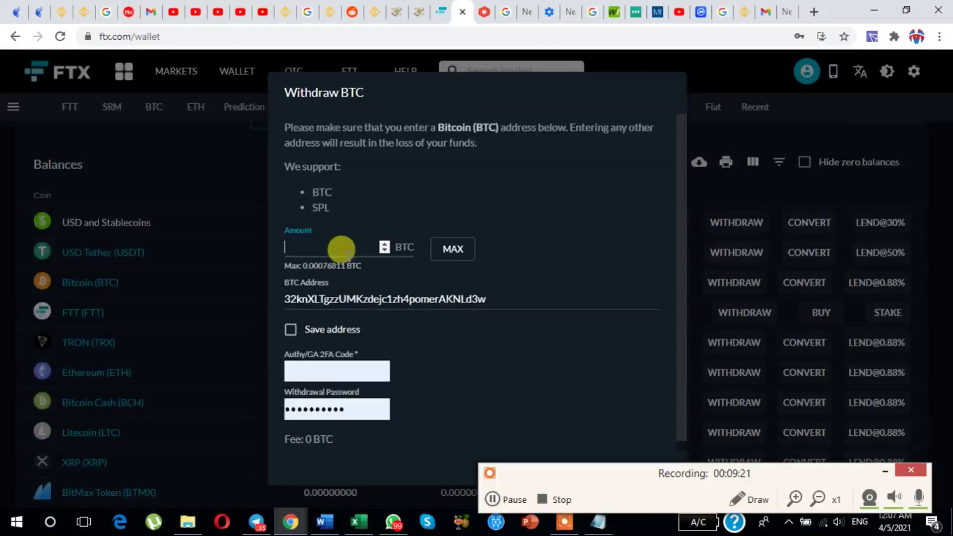
Step: Enter 0.00069000 as the BTC withdrawal amount in FTX
text(0.00069000)
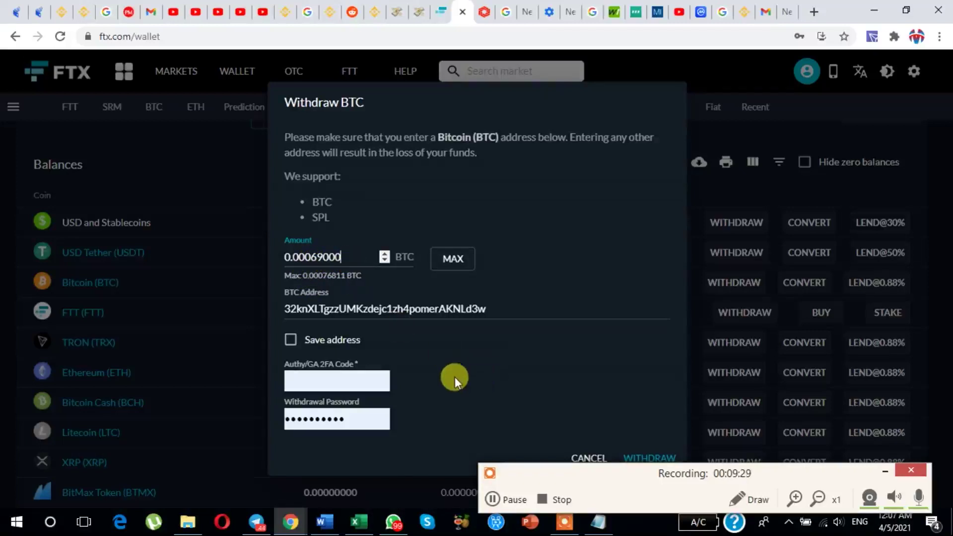
click(333, 380)
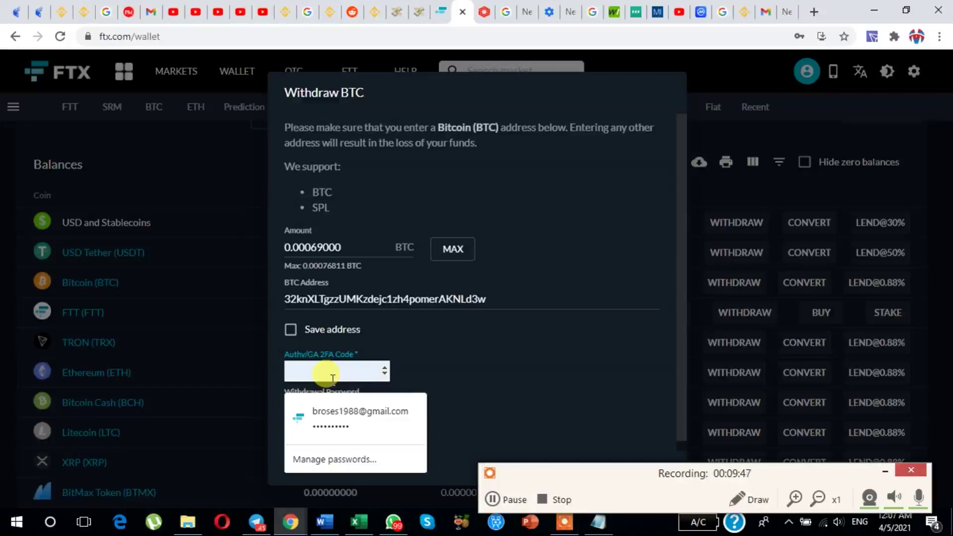
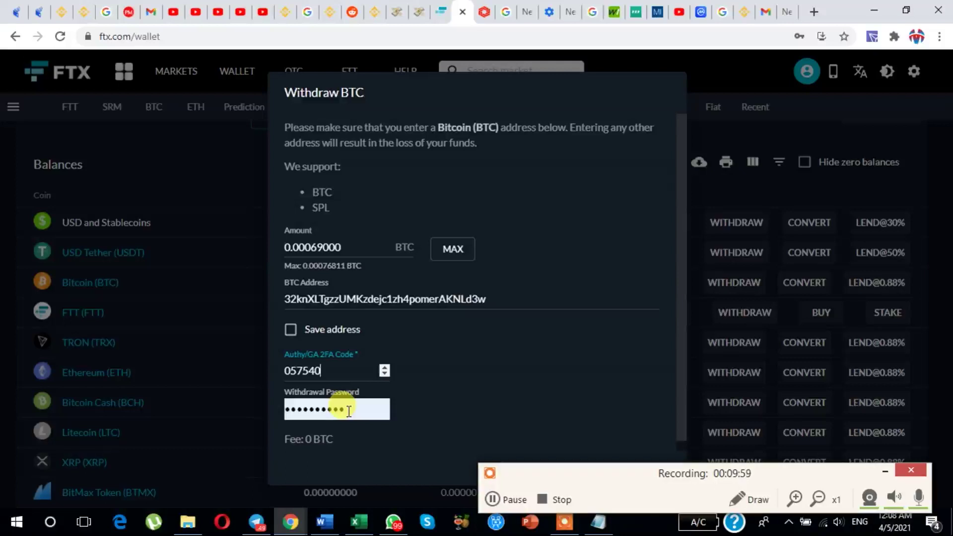
Step: Enter the authenticator code and the withdrawal password, then submit the 0.00069000 BTC withdrawal to CoinPayments
key(ctrl+a)
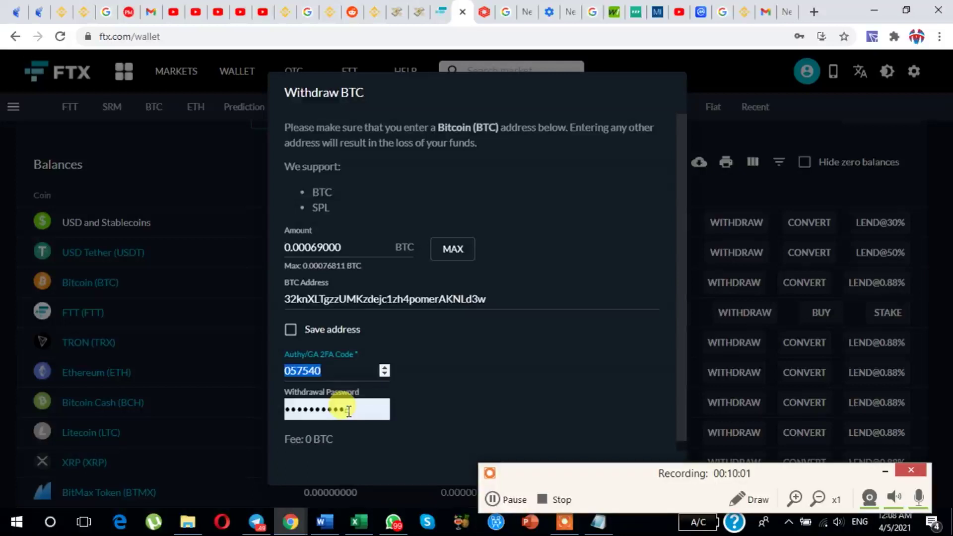
click(349, 412)
double_click(319, 411)
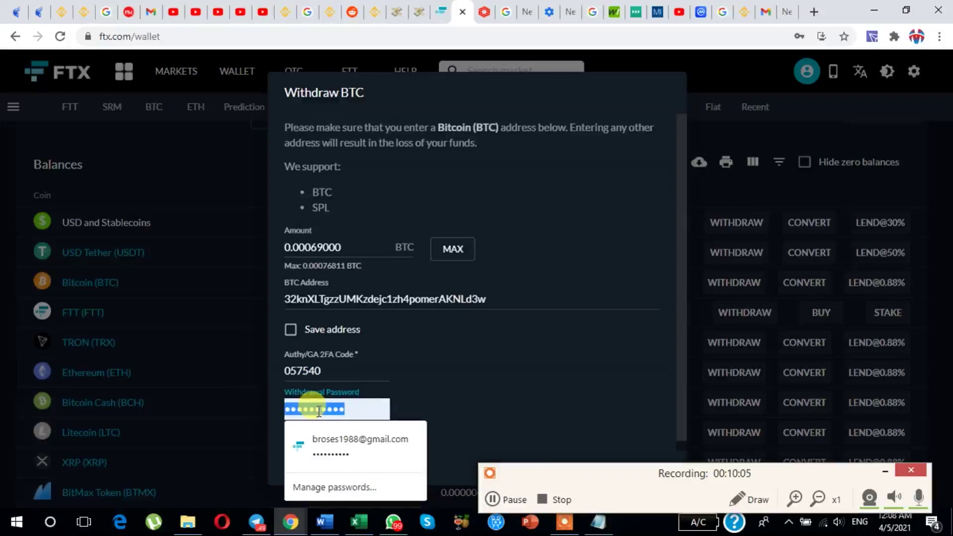
text(*********)
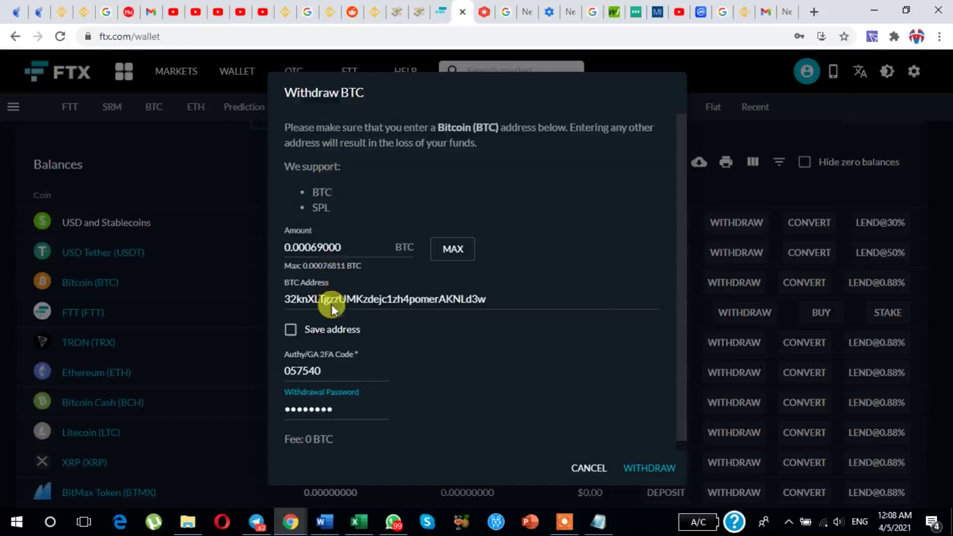
click(640, 474)
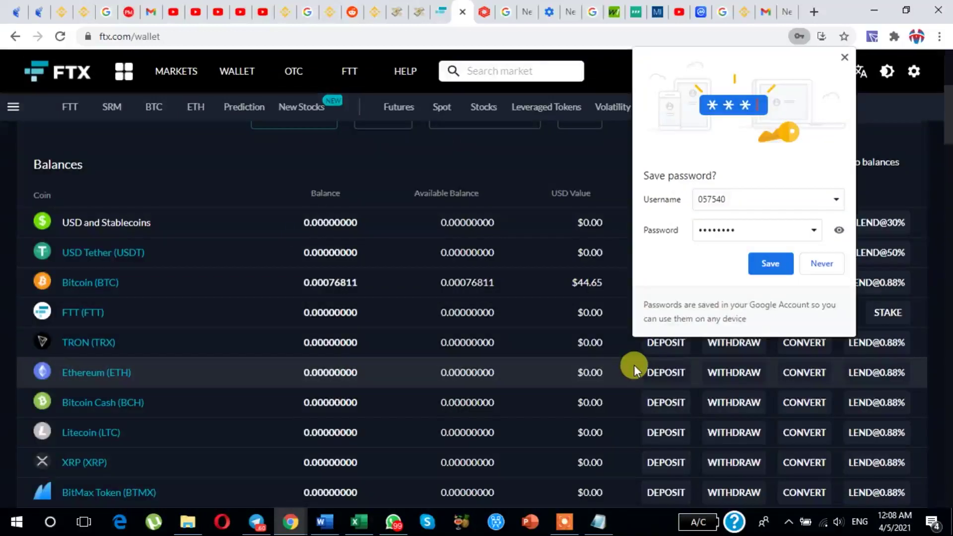
Step: Close Chrome's 'Save password?' bubble over the FTX wallet page
click(844, 57)
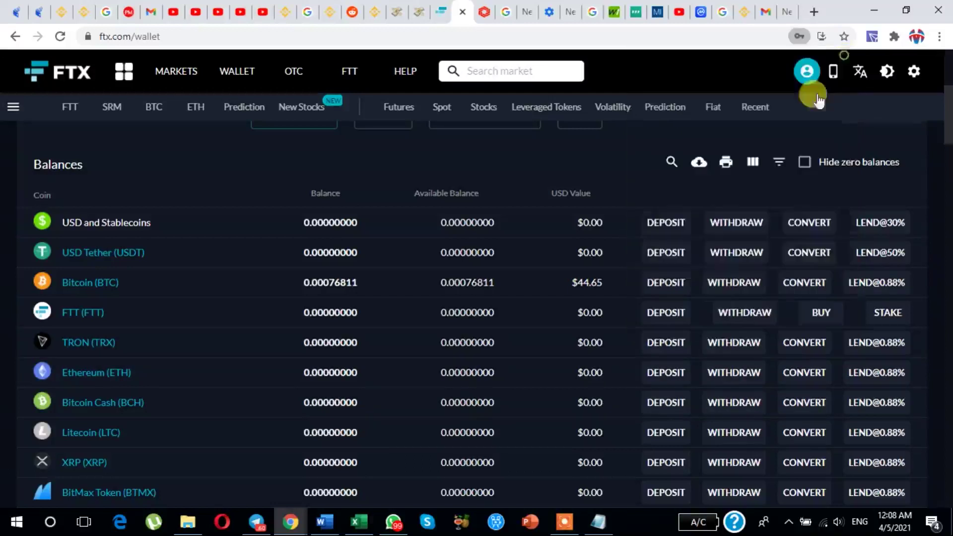
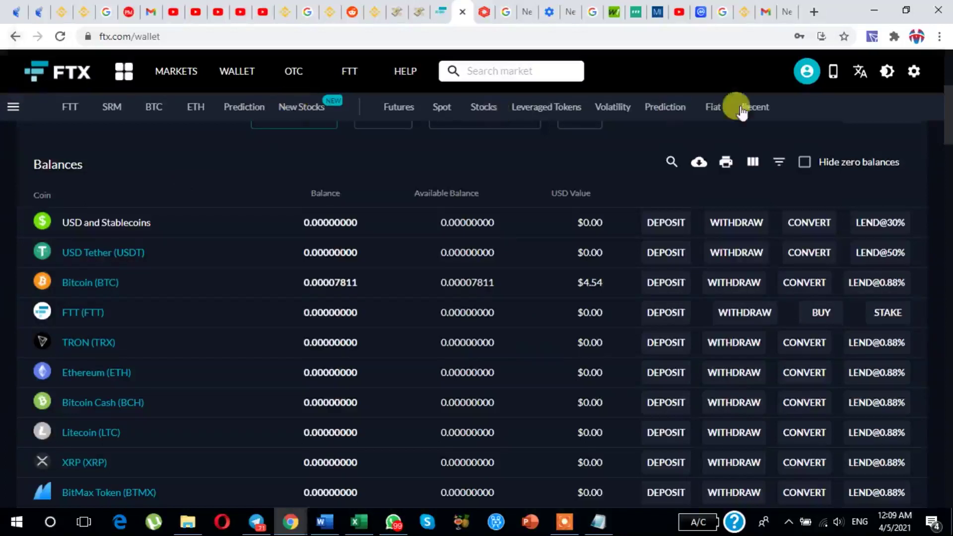
Step: Switch to the CoinPayments checkout awaiting 0.00069000 BTC, then open a new browser tab
click(5, 15)
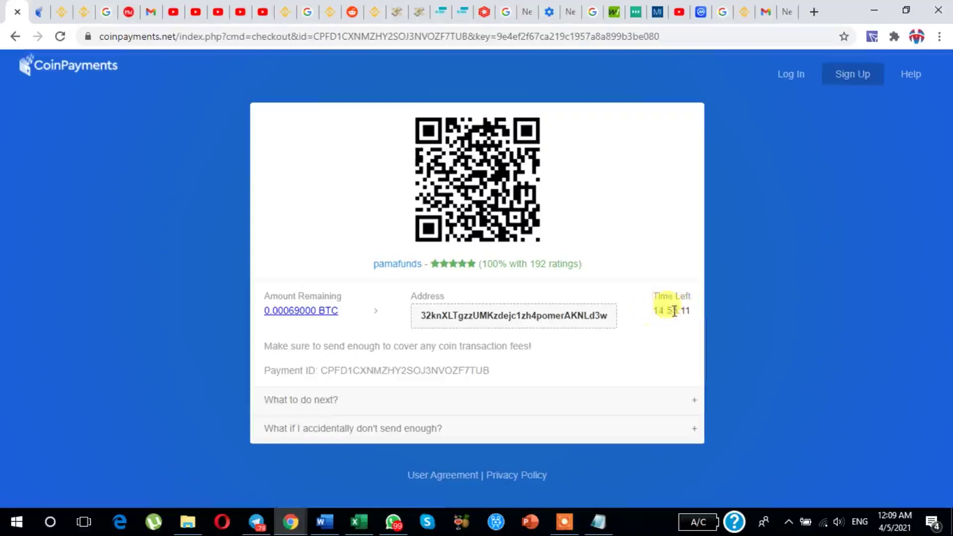
click(814, 13)
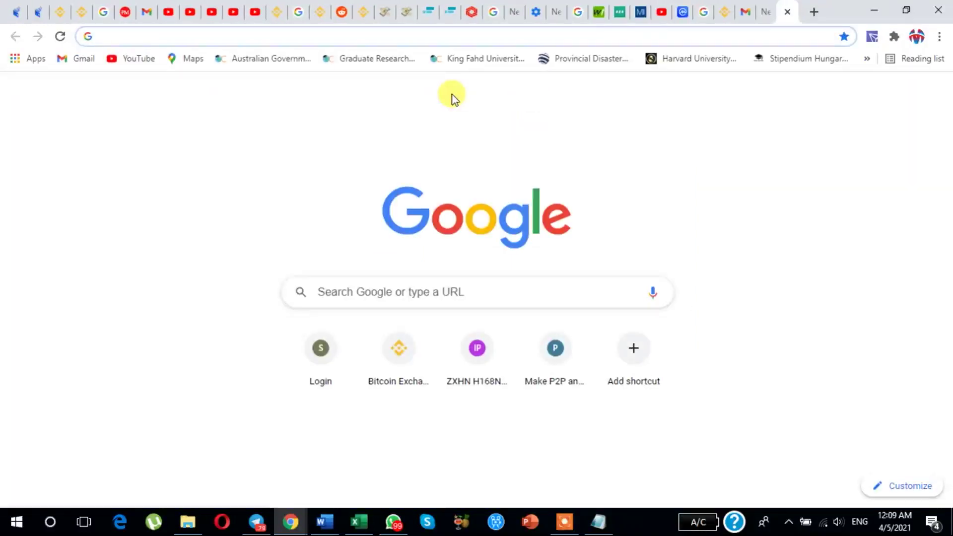
Step: Load pamafunds.com, dismiss the promo popup and sign in with the saved credentials
text(pama)
key(Return)
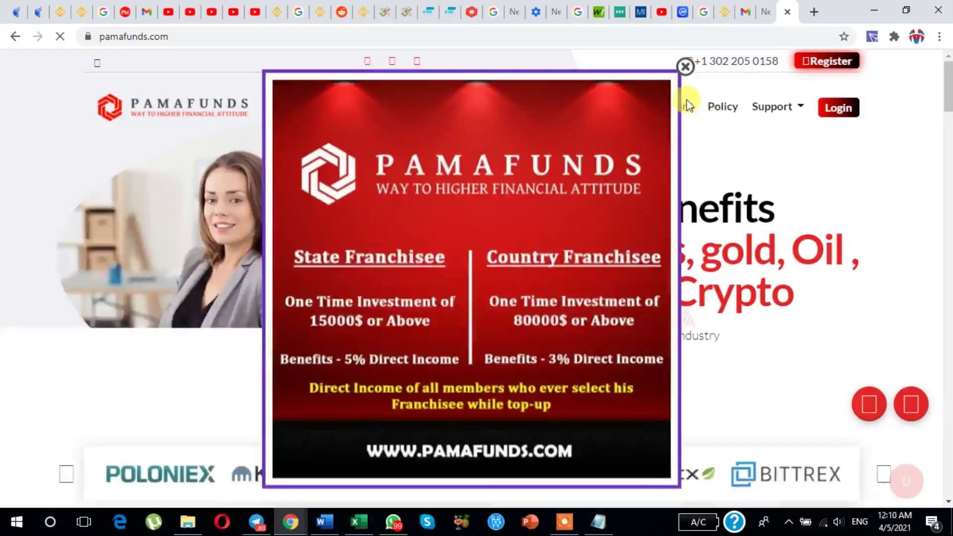
click(687, 92)
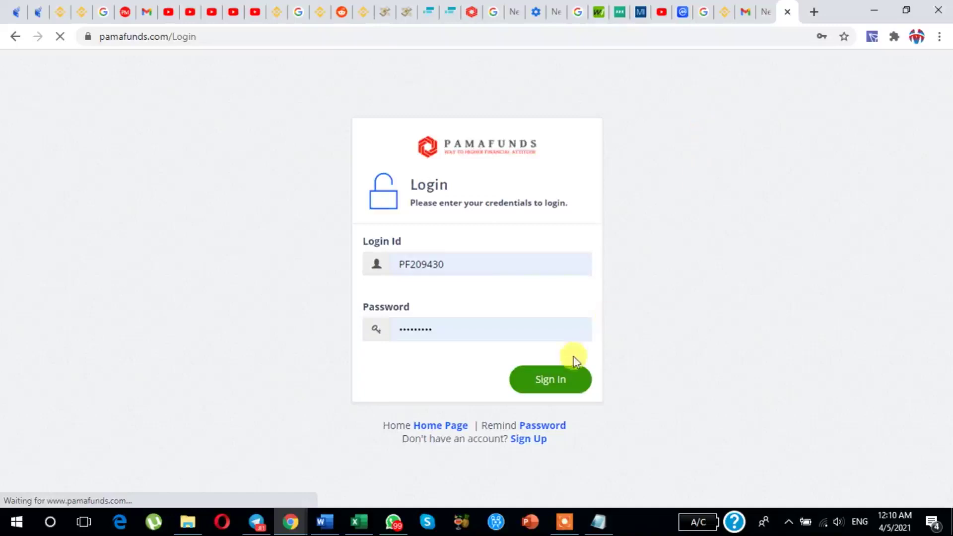
click(546, 411)
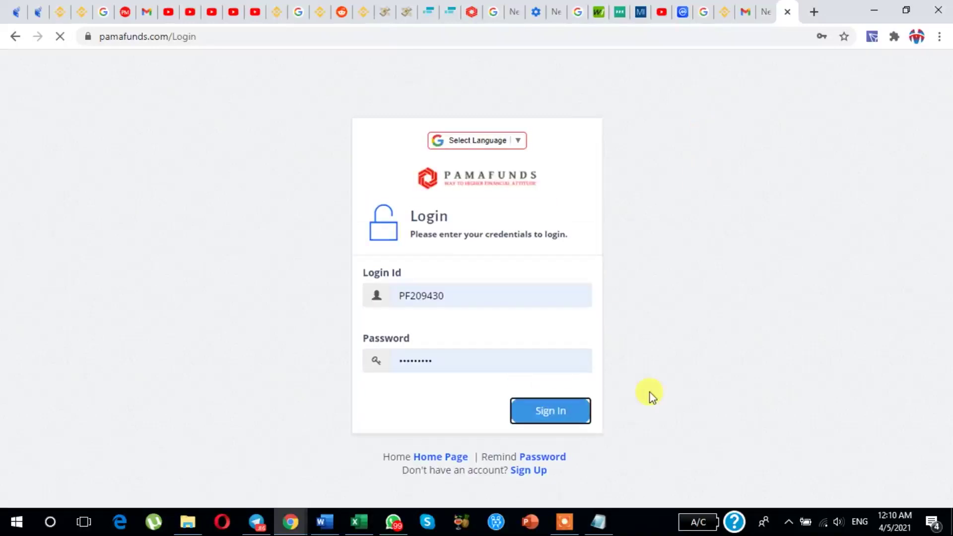
click(543, 412)
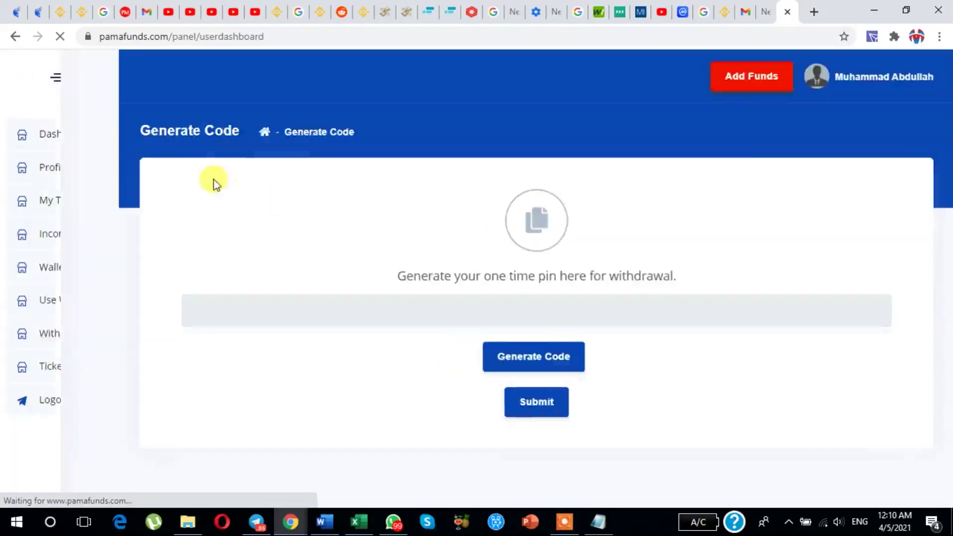
Step: Reload the dashboard showing Total Purchase $40.00 and Purchase Wallet $0.00, then open a Wallet submenu page
click(47, 144)
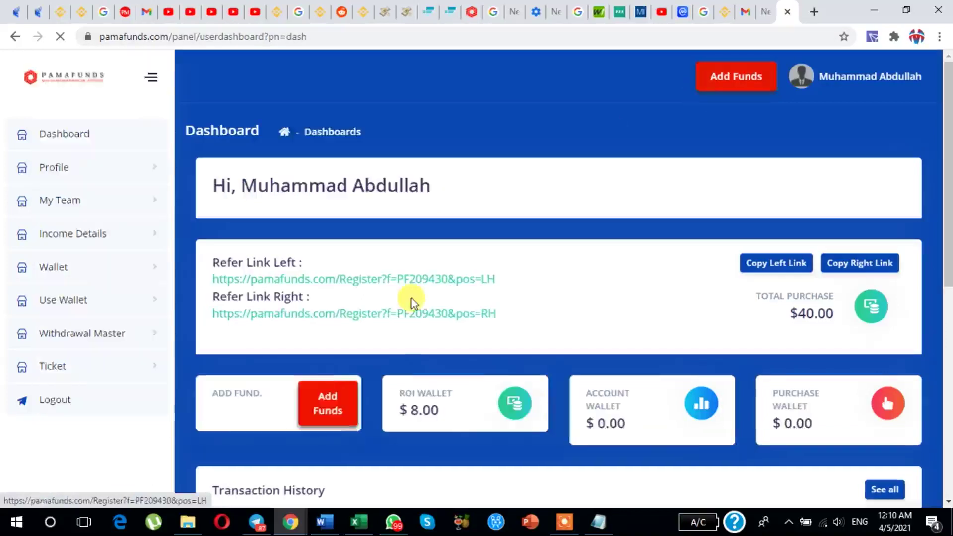
scroll(417, 271, down, 1)
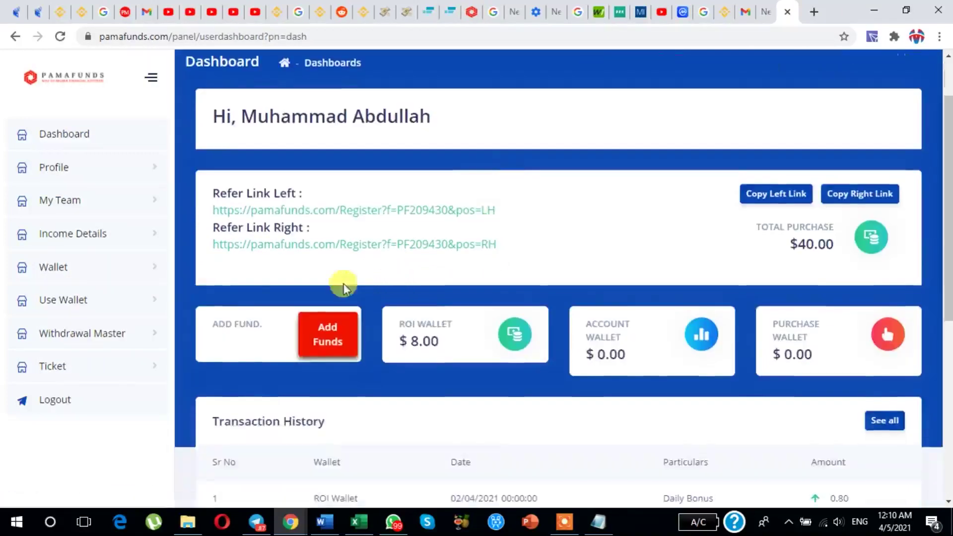
click(55, 238)
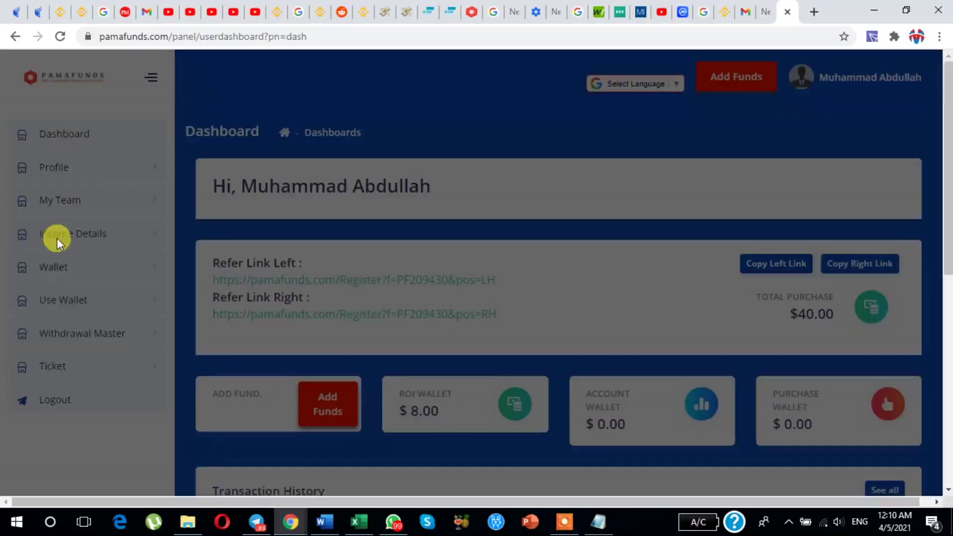
click(814, 13)
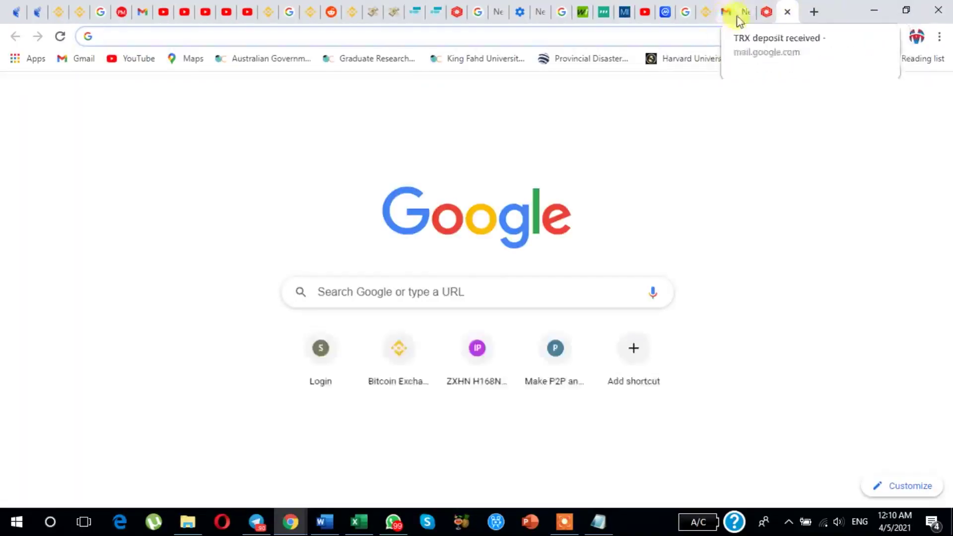
click(767, 14)
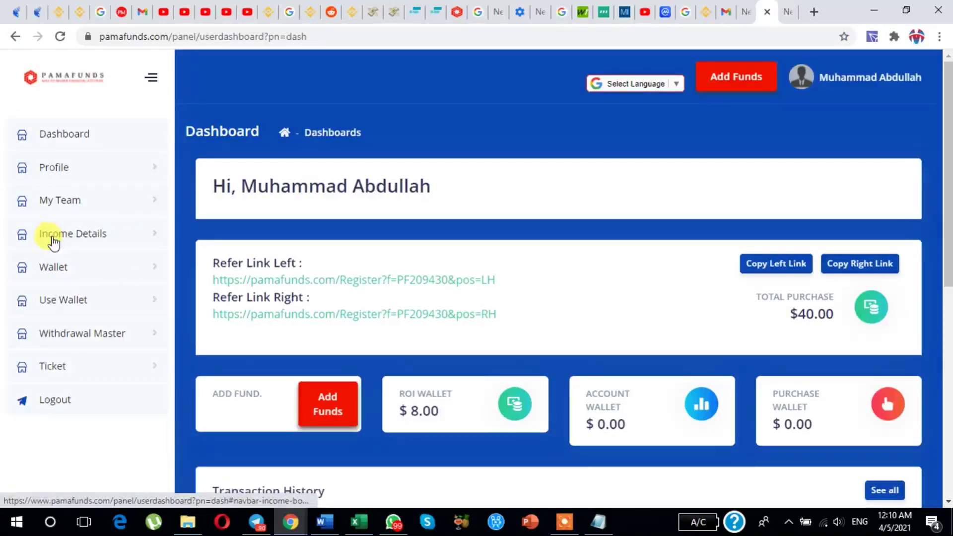
click(50, 272)
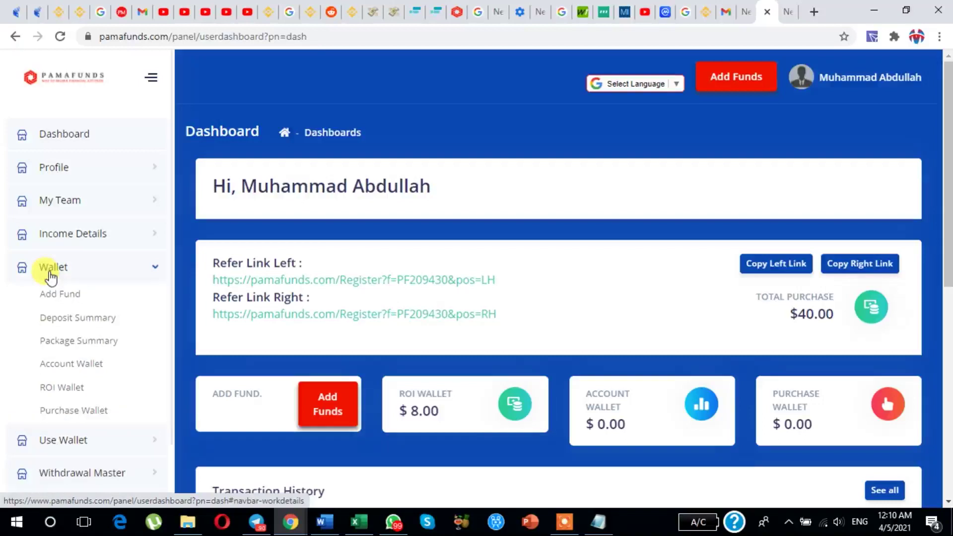
click(69, 320)
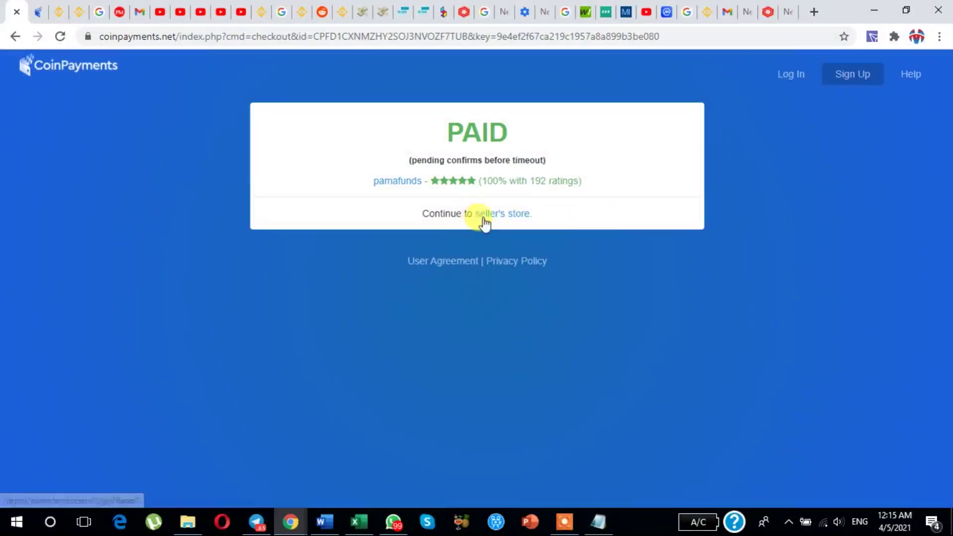
Step: Leave the paid checkout for the seller's store and sign in with the second saved account
click(480, 218)
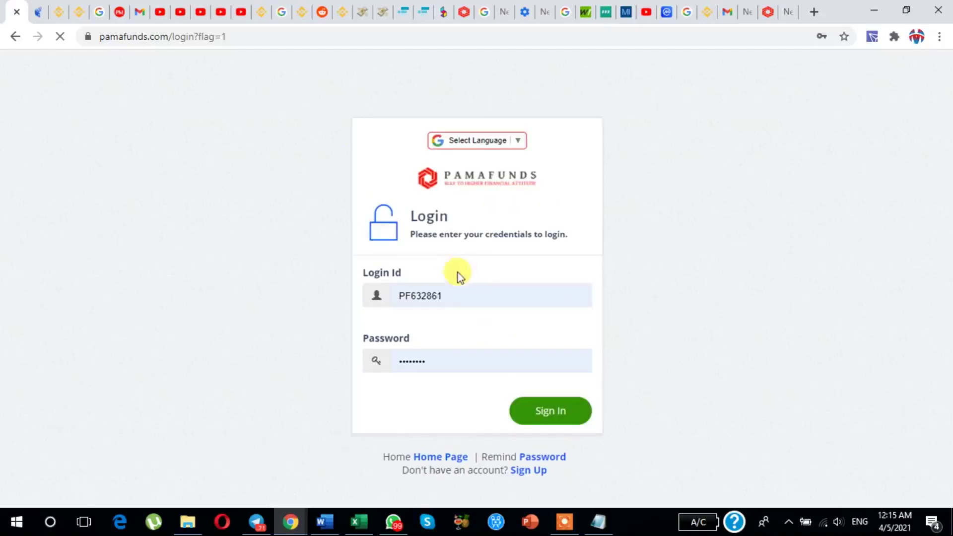
click(455, 296)
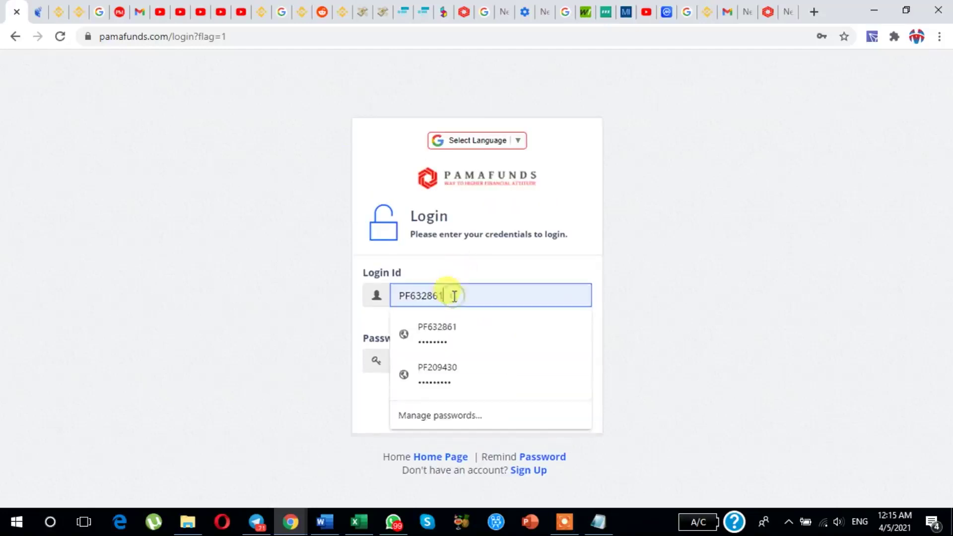
click(439, 373)
click(548, 423)
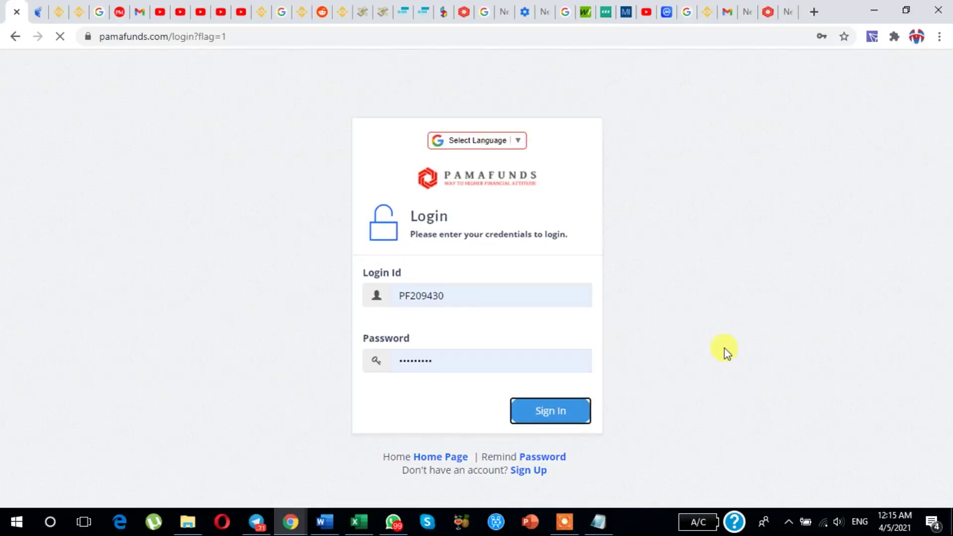
click(534, 409)
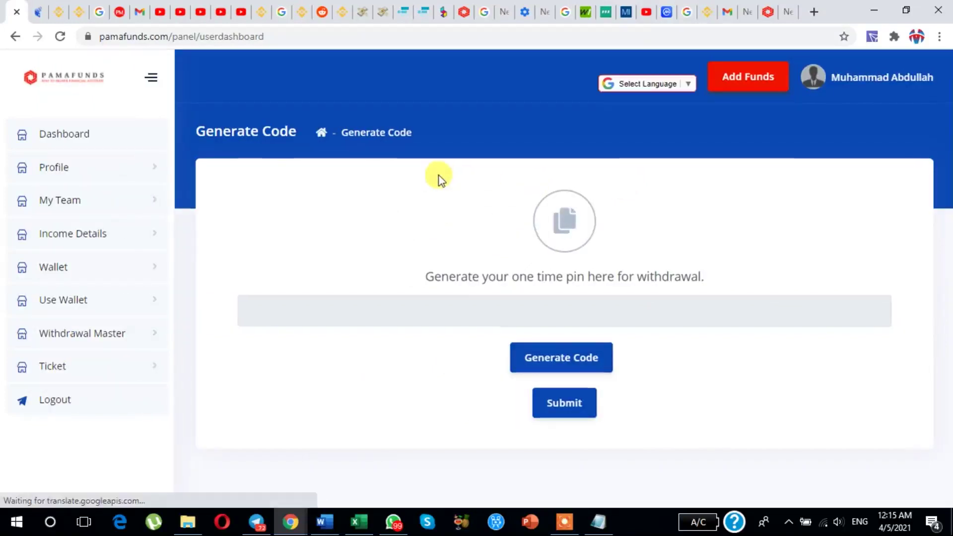
Step: Return to the Pamafunds tab and bring up the dashboard overview
click(58, 136)
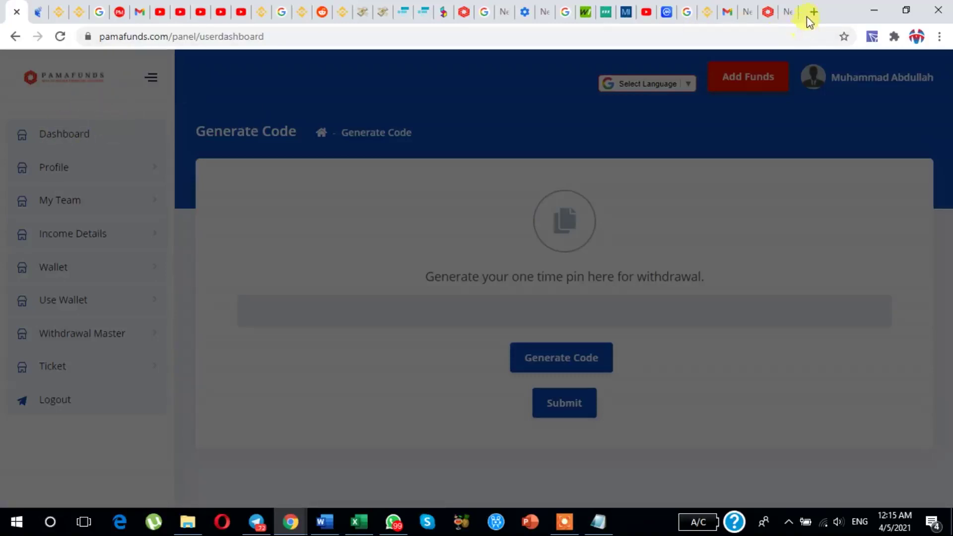
click(790, 12)
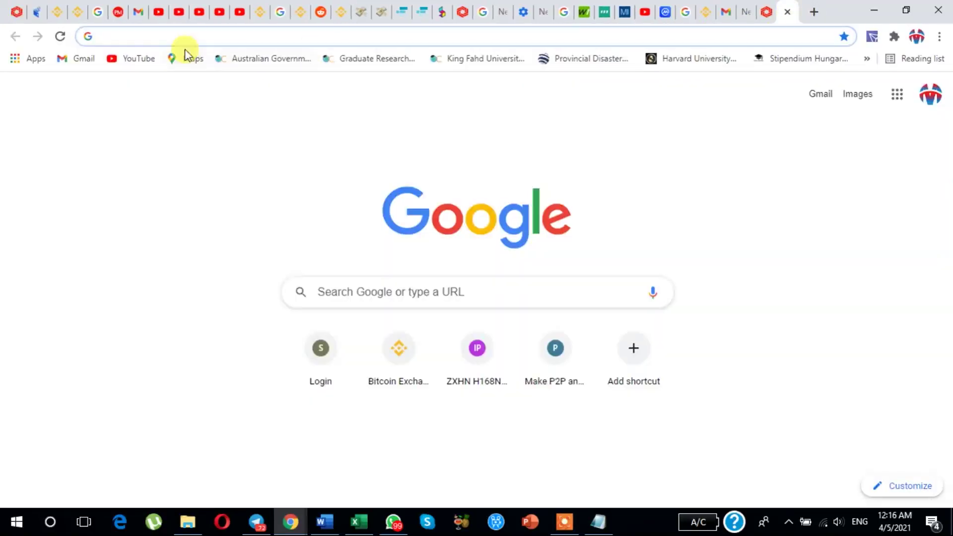
click(15, 12)
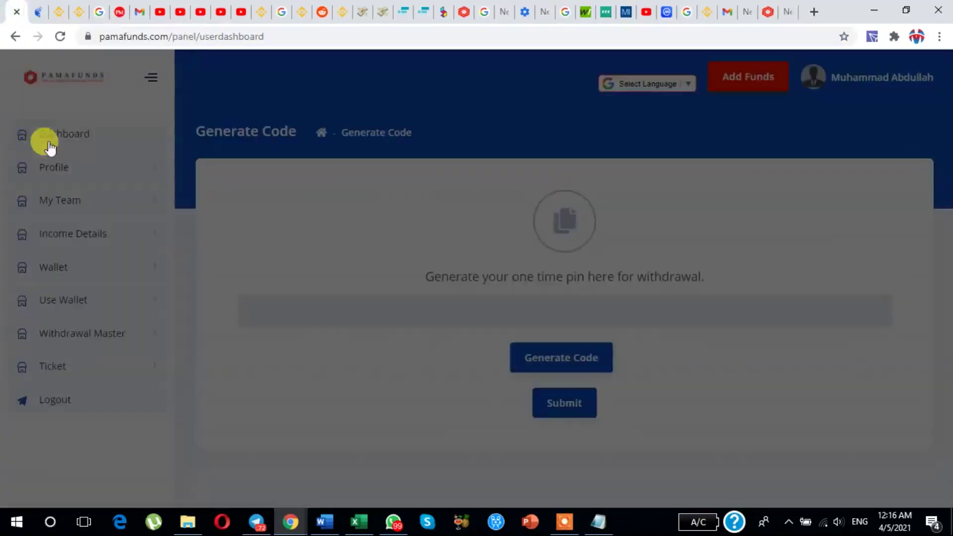
click(62, 140)
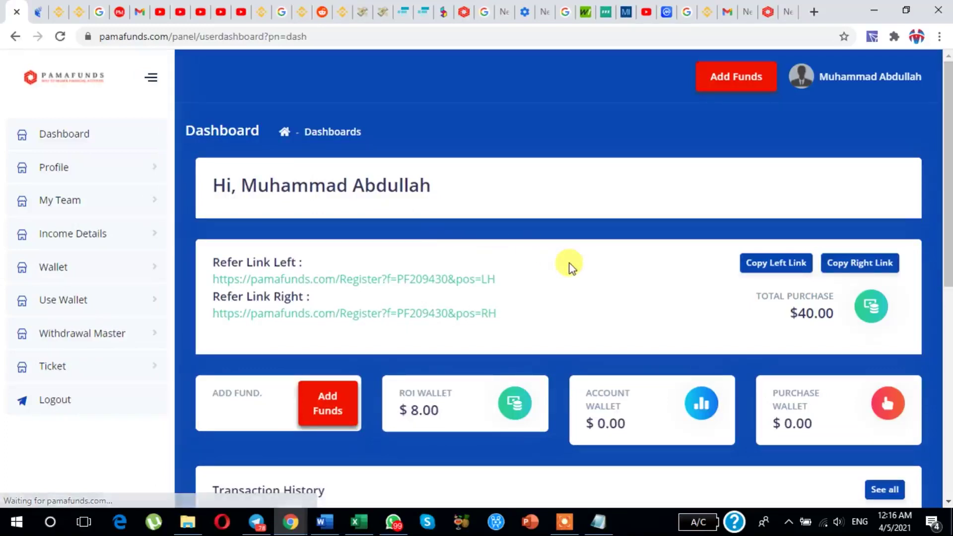
scroll(570, 267, down, 5)
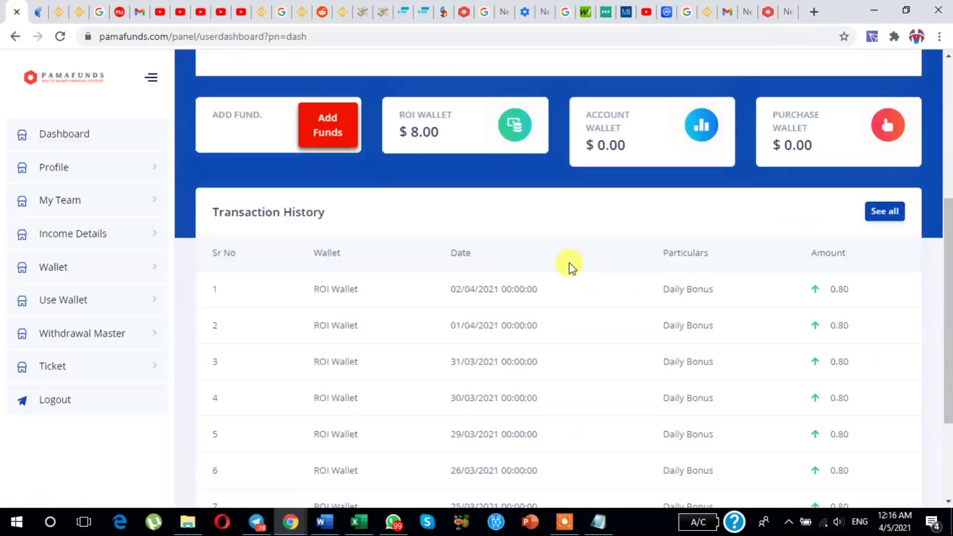
scroll(570, 267, up, 3)
scroll(570, 267, up, 3)
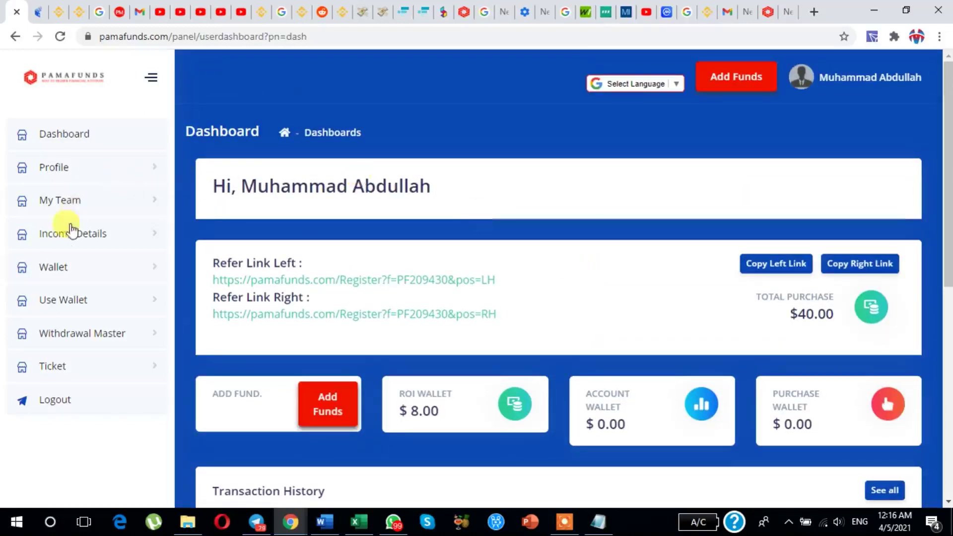
Step: Check the Deposit Summary, then open the Purchase Wallet transactions showing a $0.00 balance
click(52, 272)
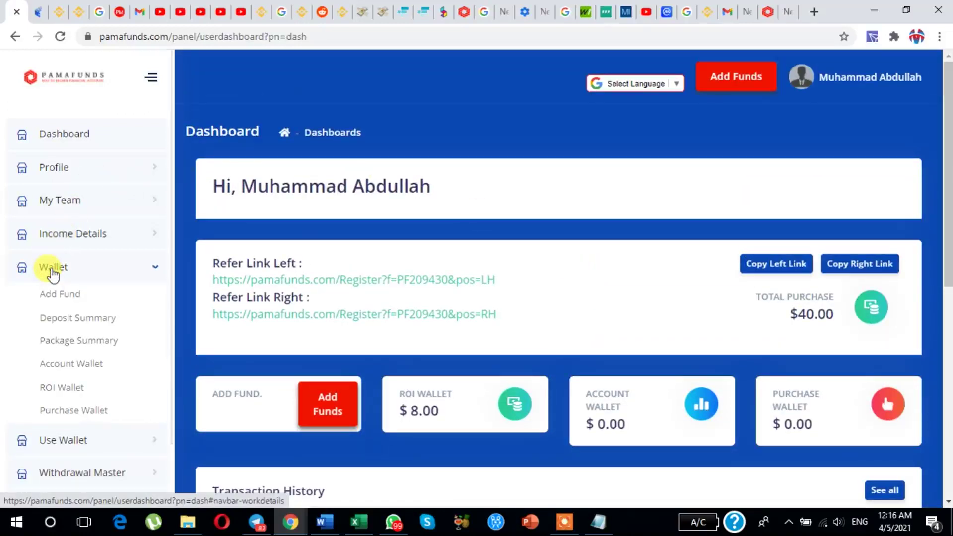
click(66, 322)
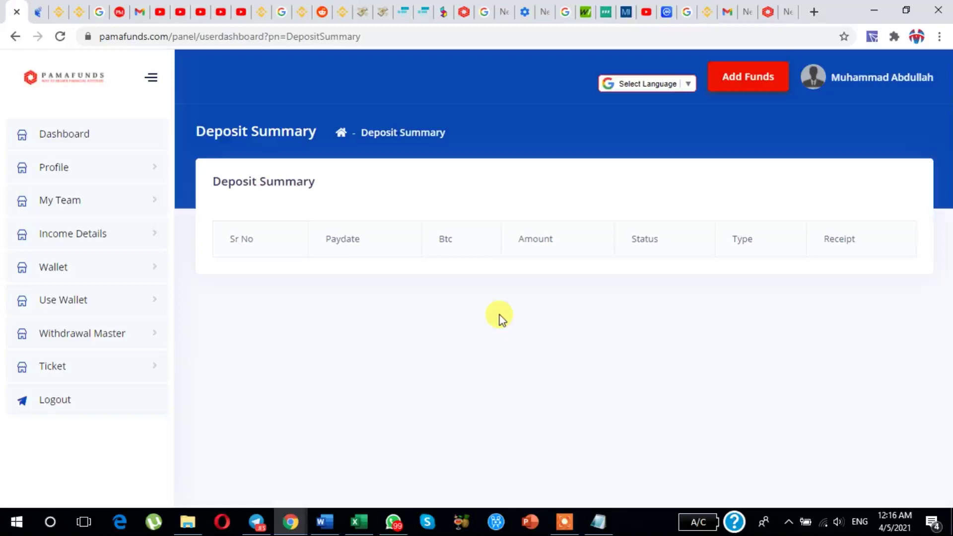
click(50, 309)
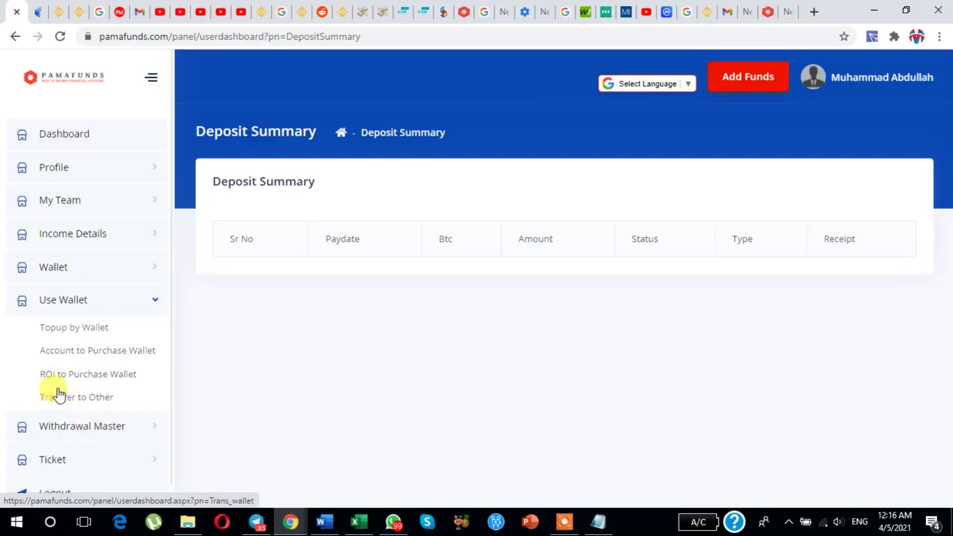
click(58, 270)
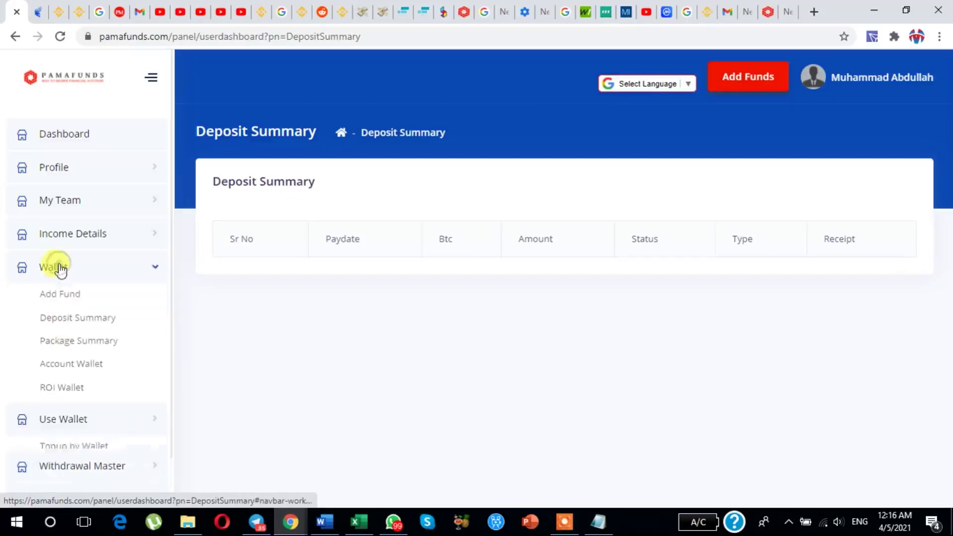
click(72, 412)
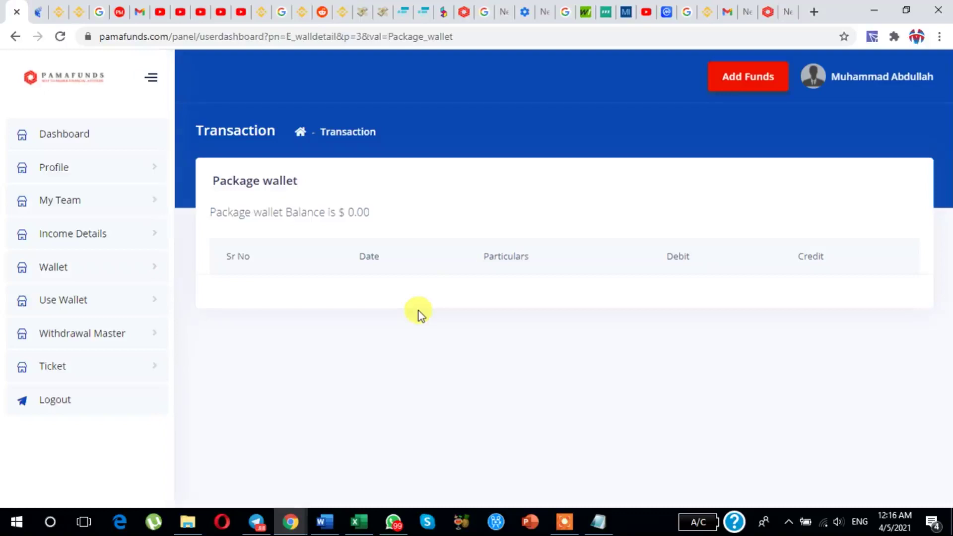
click(337, 133)
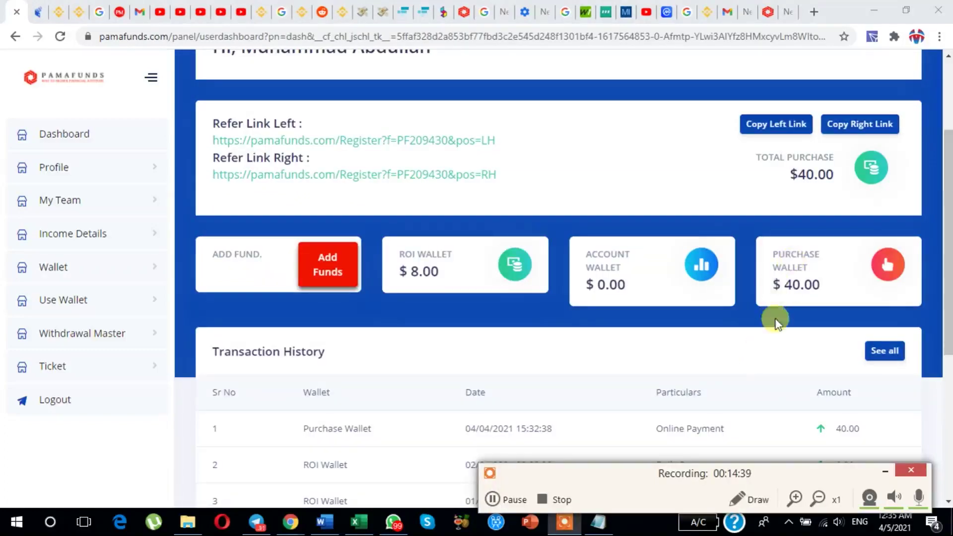
Step: Review the dashboard, then open Wallet > Purchase Wallet showing the $40.00 Online Payment credit
scroll(740, 318, up, 3)
scroll(702, 317, down, 2)
scroll(702, 317, down, 1)
scroll(795, 297, up, 2)
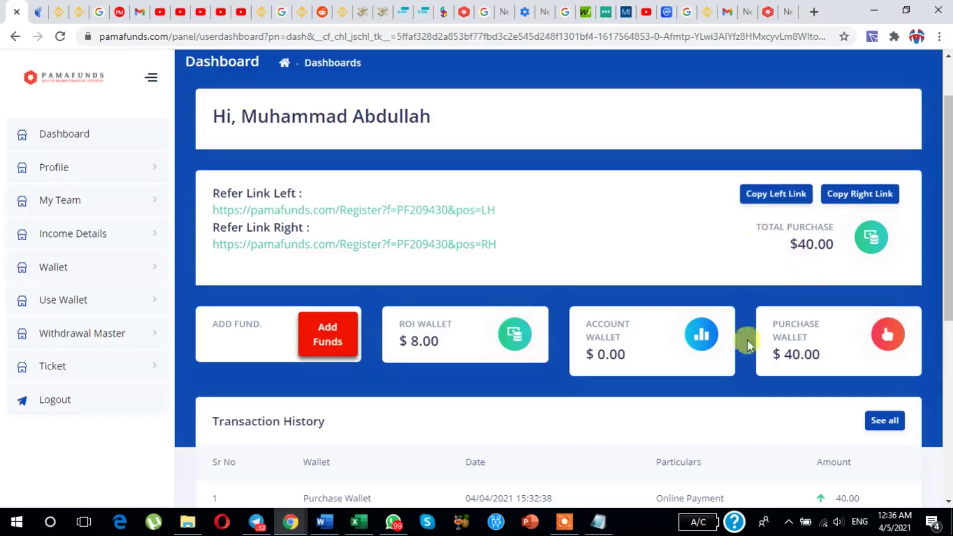
click(49, 270)
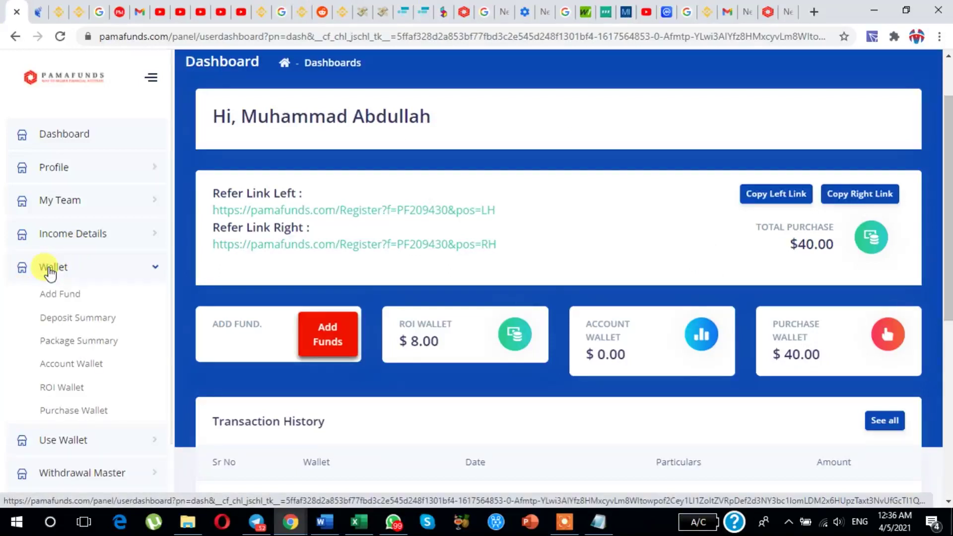
click(66, 416)
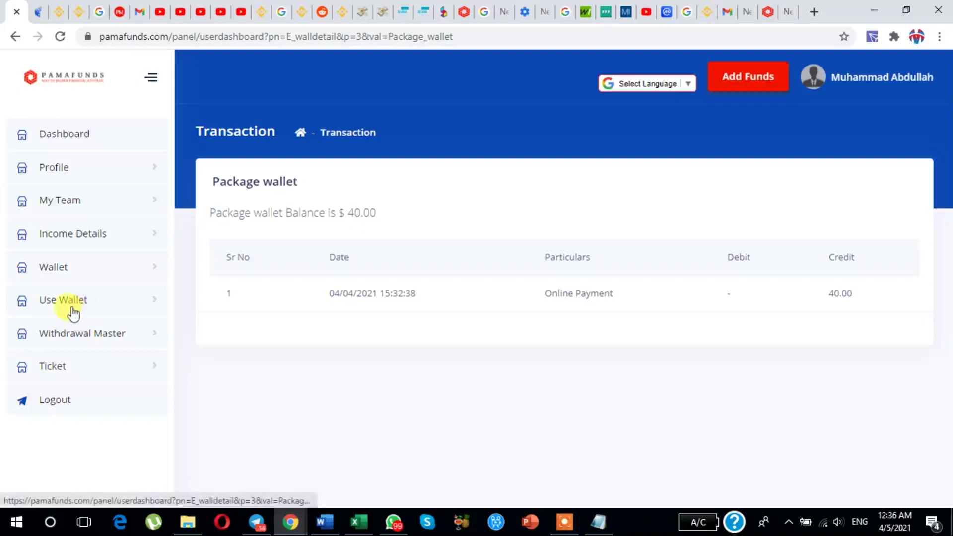
Step: Open Wallet > Use Wallet > Topup by Wallet, with Package Wallet prefilled at $40.00
click(56, 278)
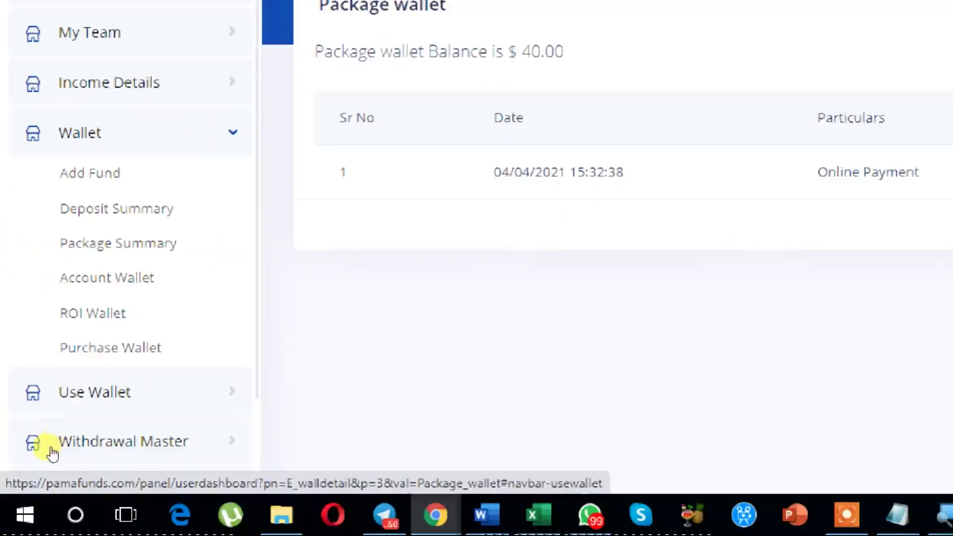
click(52, 447)
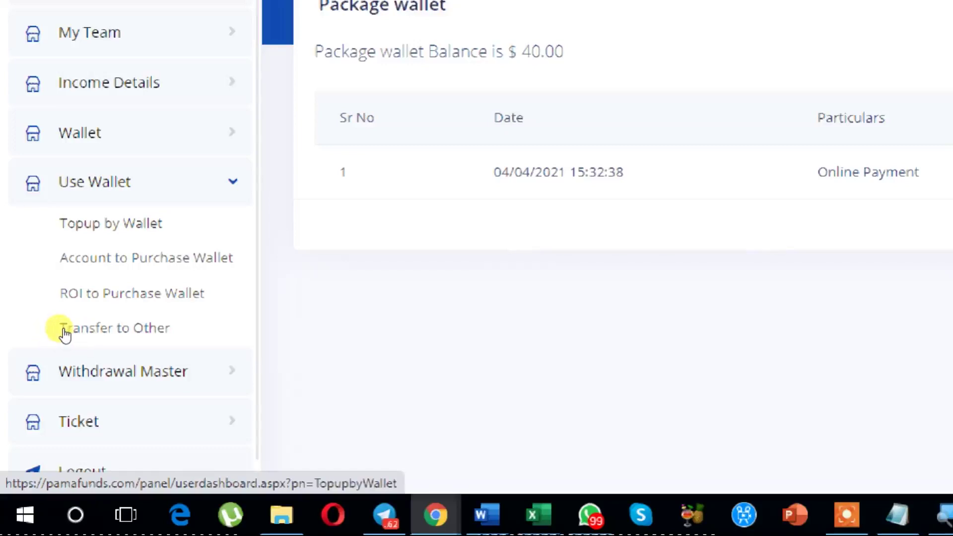
click(128, 340)
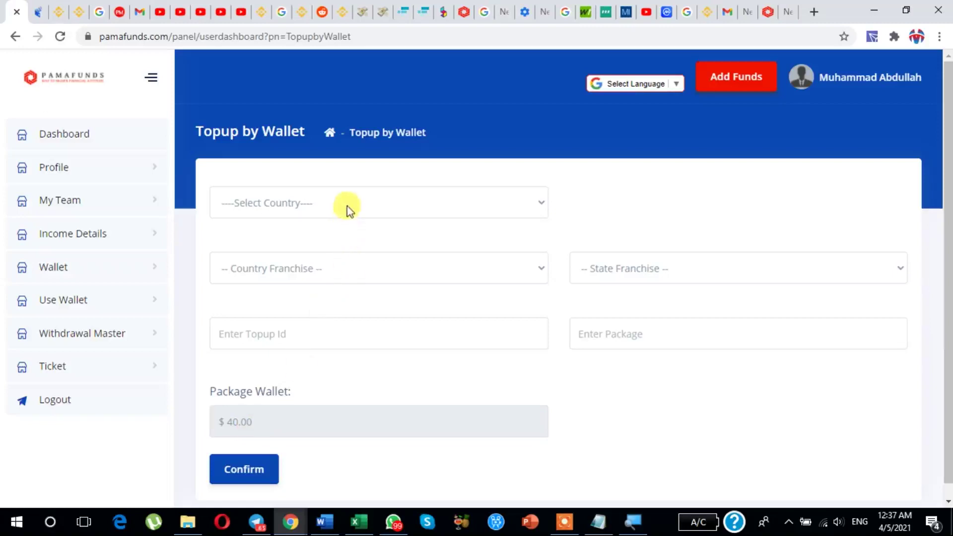
Step: Select Pakistan as the Topup by Wallet country and list its three country franchises
click(531, 207)
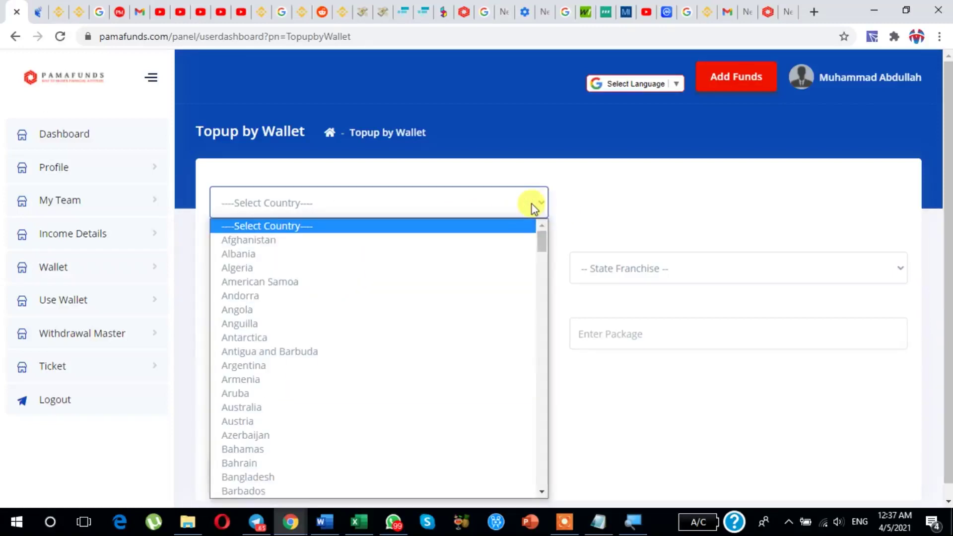
key(p)
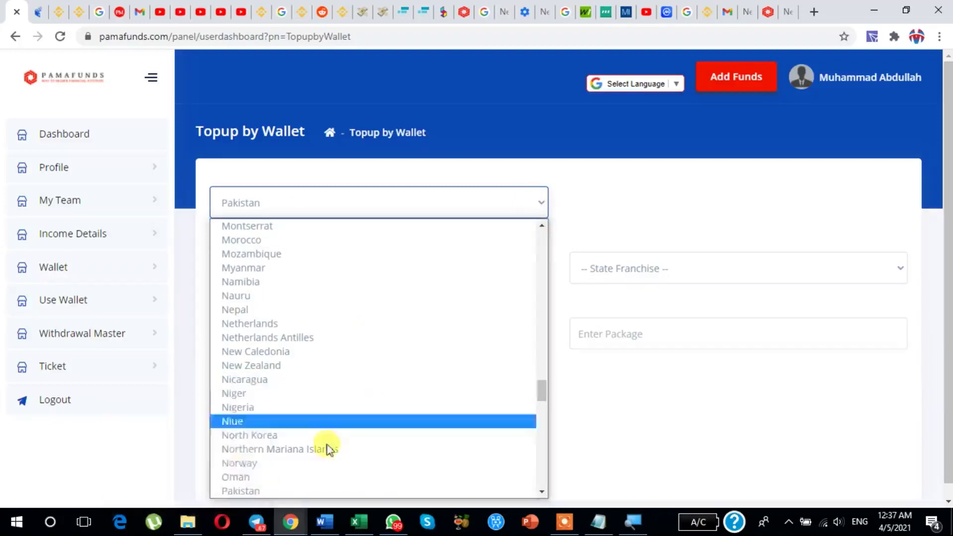
click(239, 492)
click(251, 484)
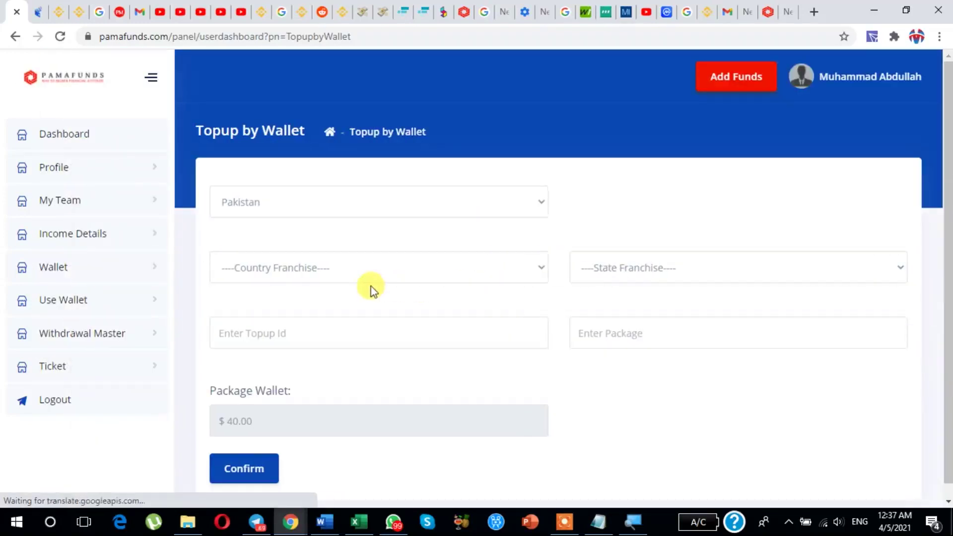
click(261, 276)
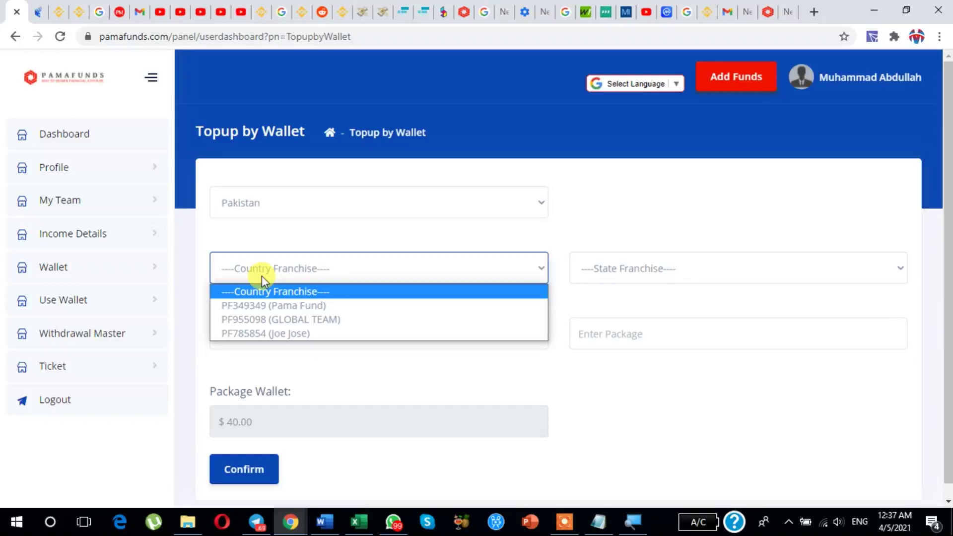
Step: Set Country and State Franchise to PF349349 (Pama Fund), then bring up the Word notes
click(260, 306)
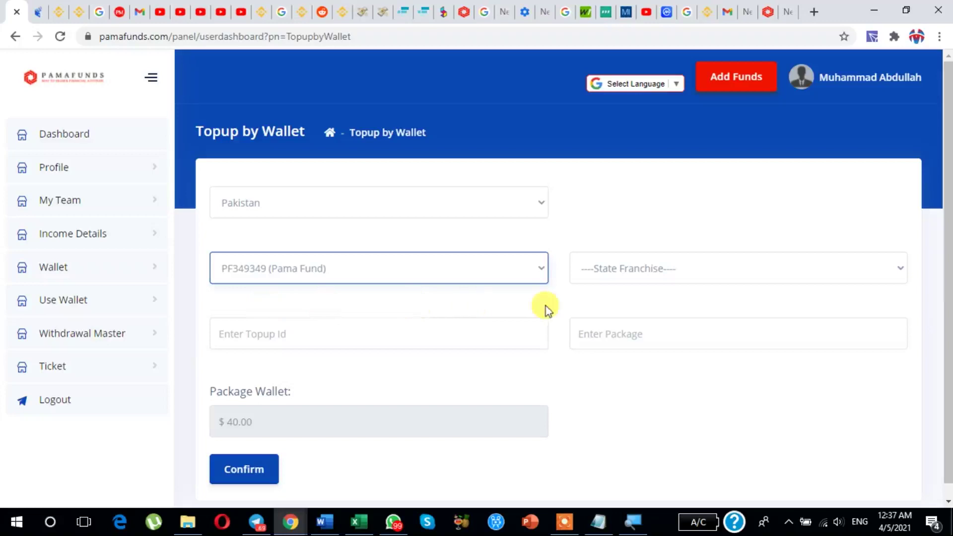
click(632, 273)
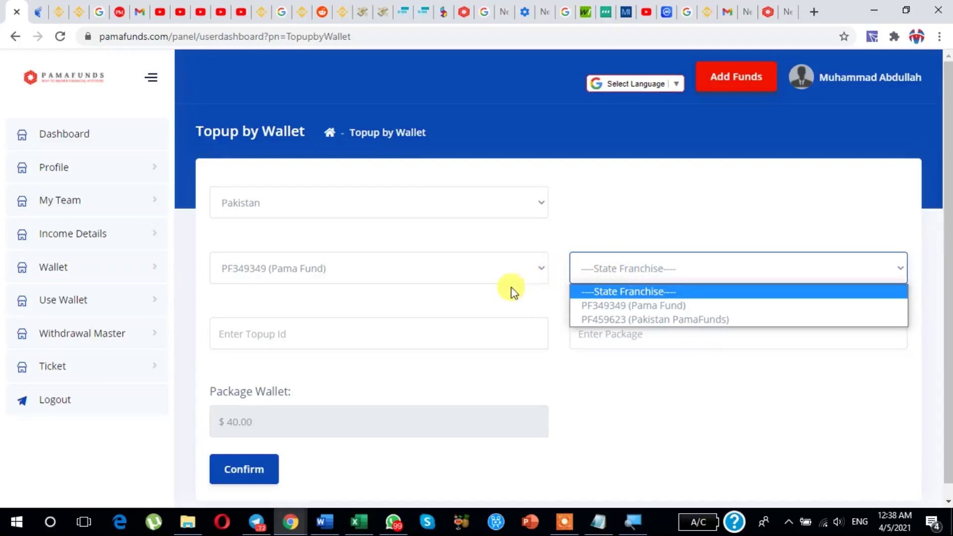
click(404, 297)
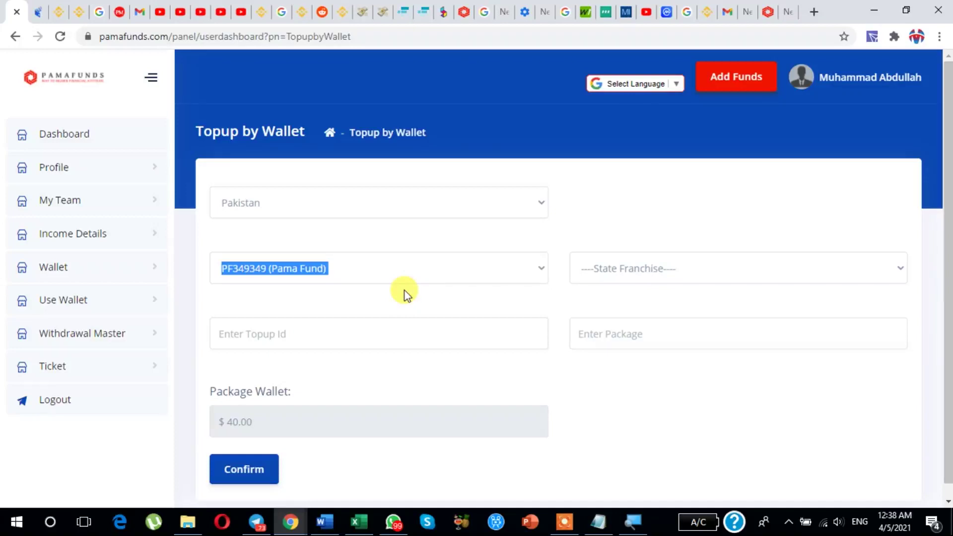
click(538, 304)
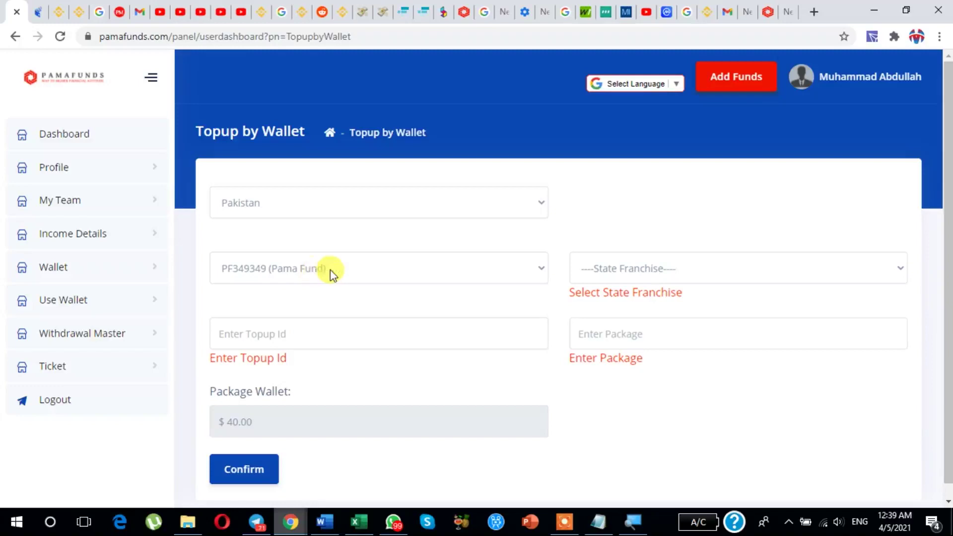
click(688, 270)
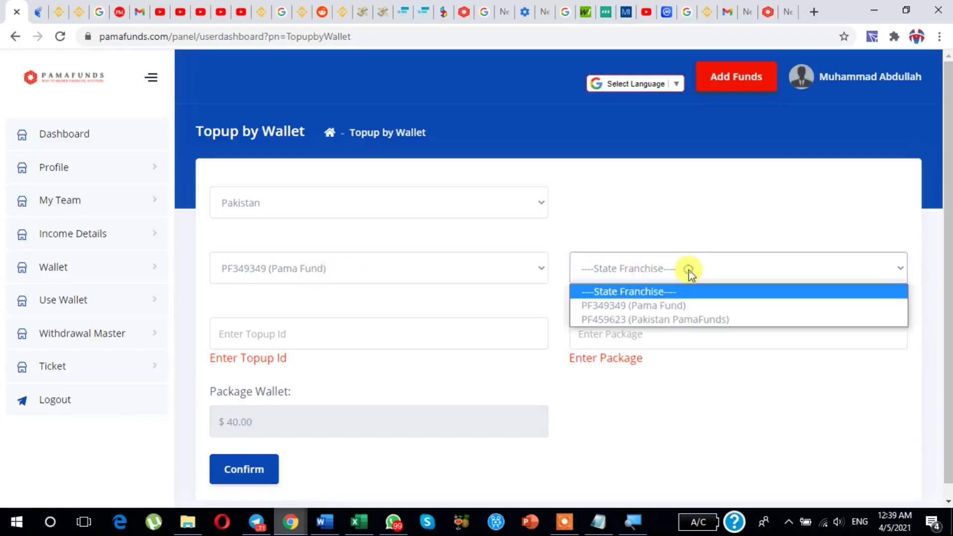
click(665, 306)
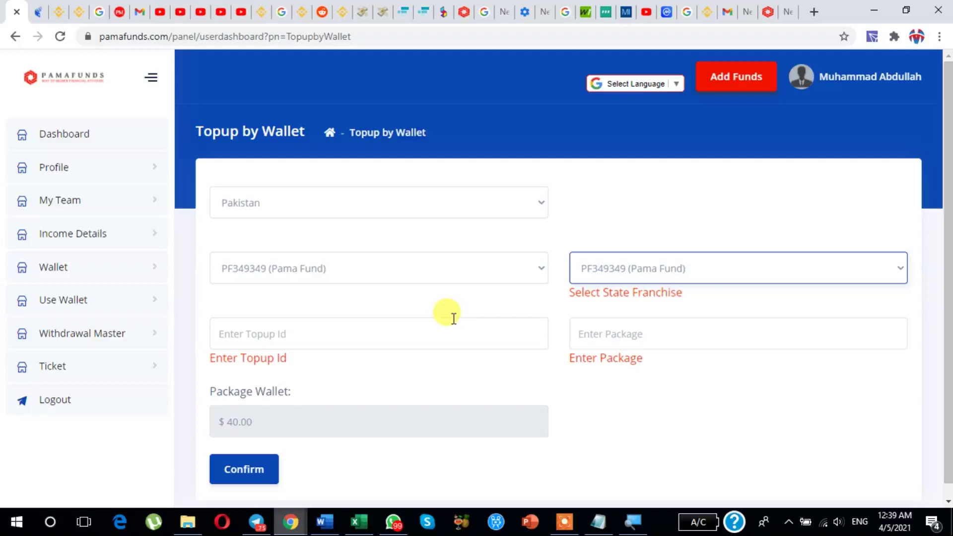
click(248, 339)
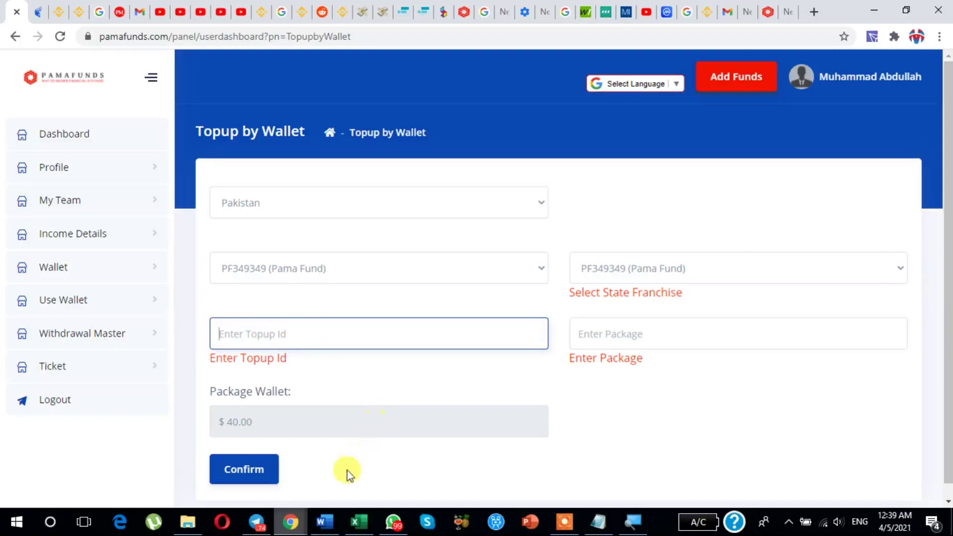
click(323, 518)
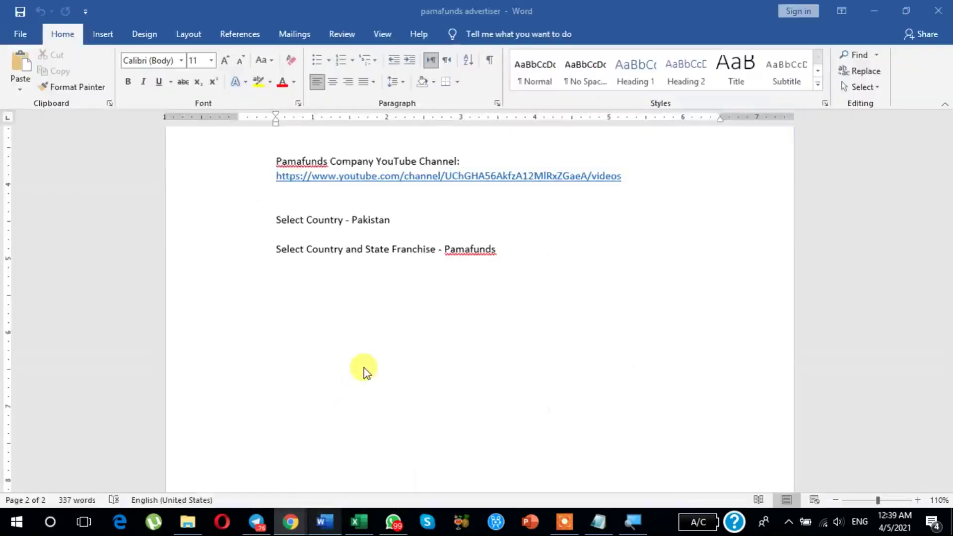
Step: Copy the Type Sponsor Id value from the top of the Word notes and return to Chrome
click(380, 250)
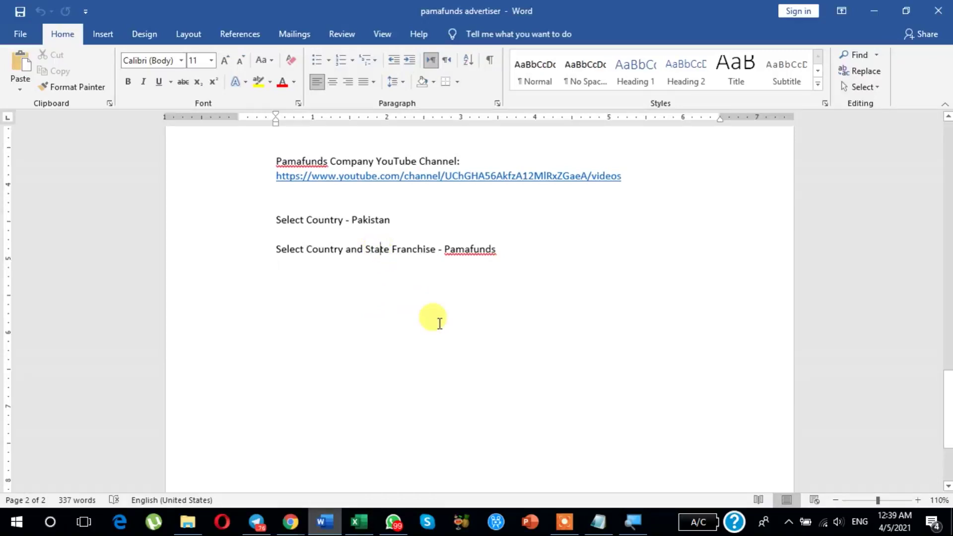
key(ctrl+Home)
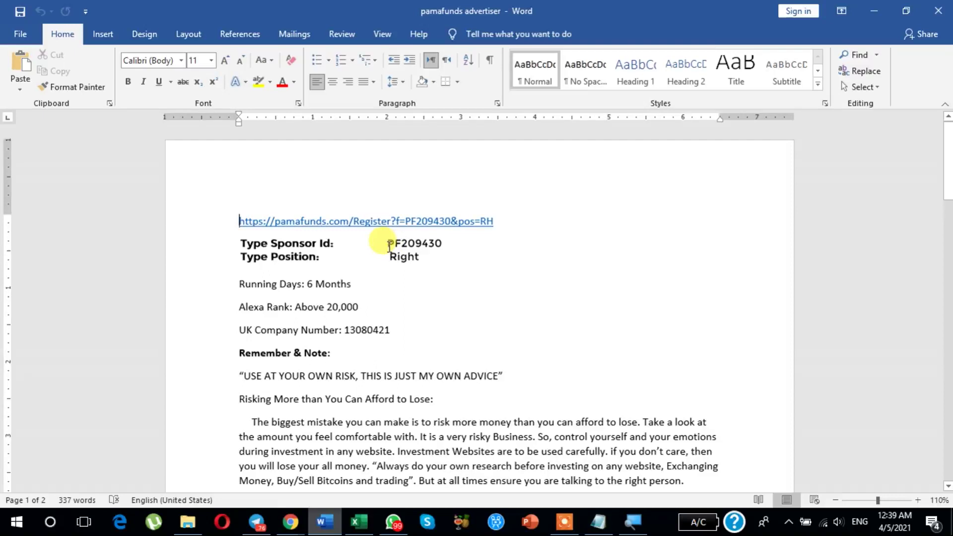
drag(389, 244, 449, 247)
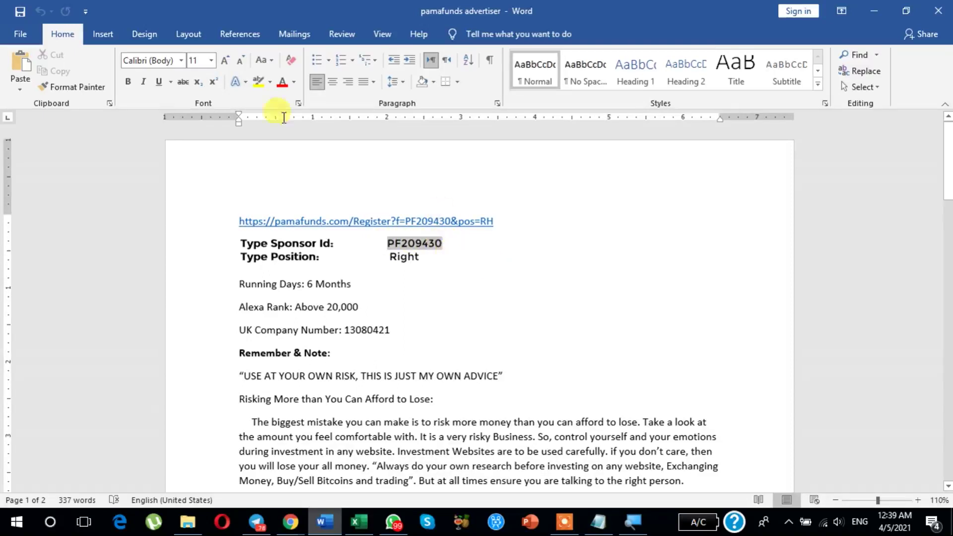
click(32, 70)
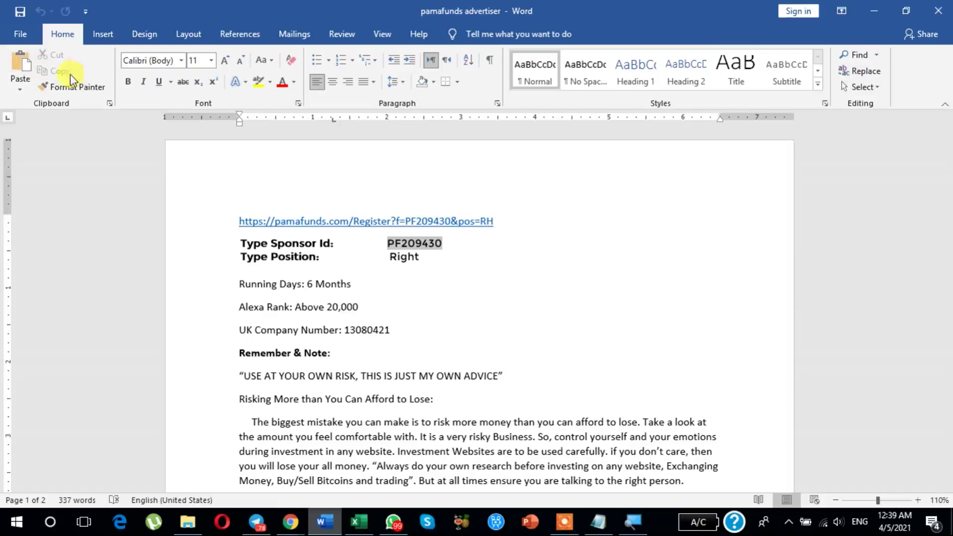
click(55, 71)
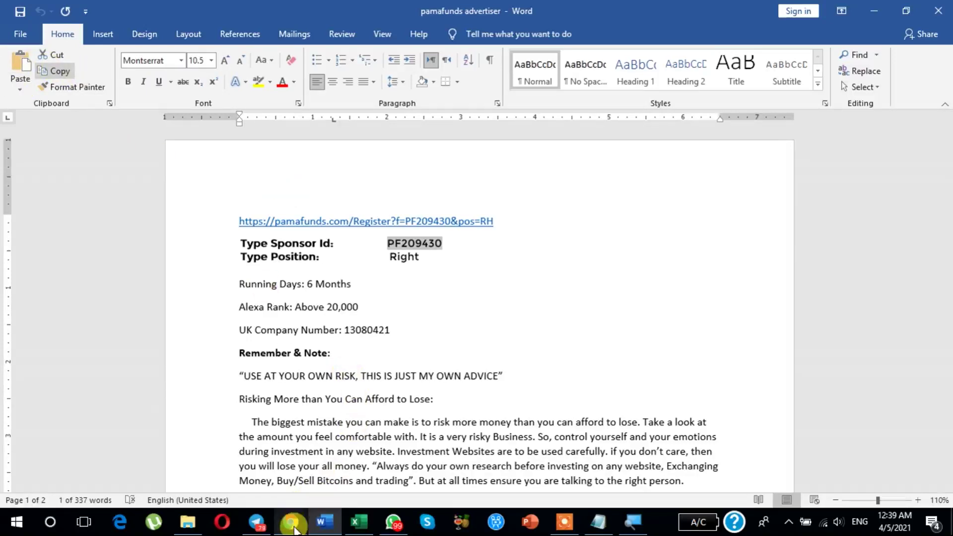
mouse_move(290, 522)
click(214, 441)
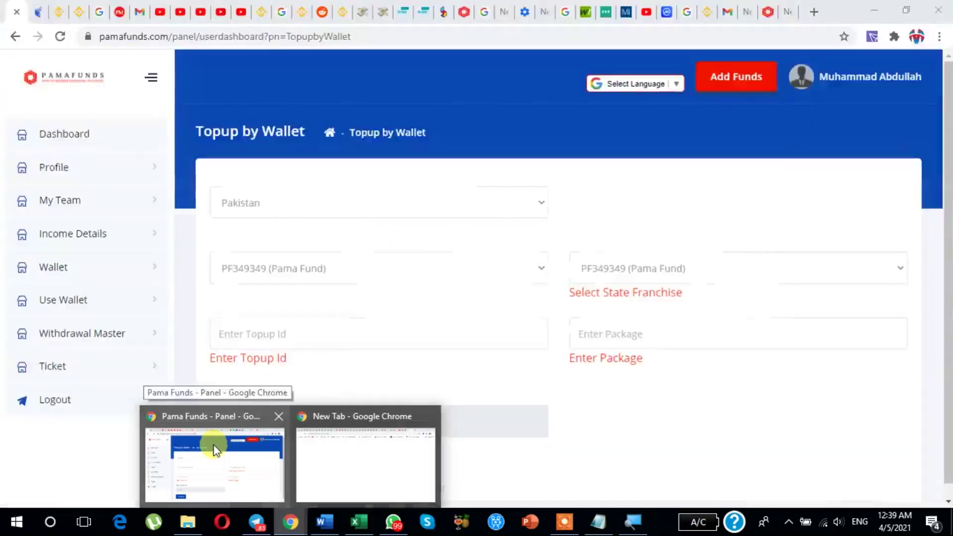
Step: Paste the copied sponsor id as the topup id and enter 40 as the package amount
click(542, 322)
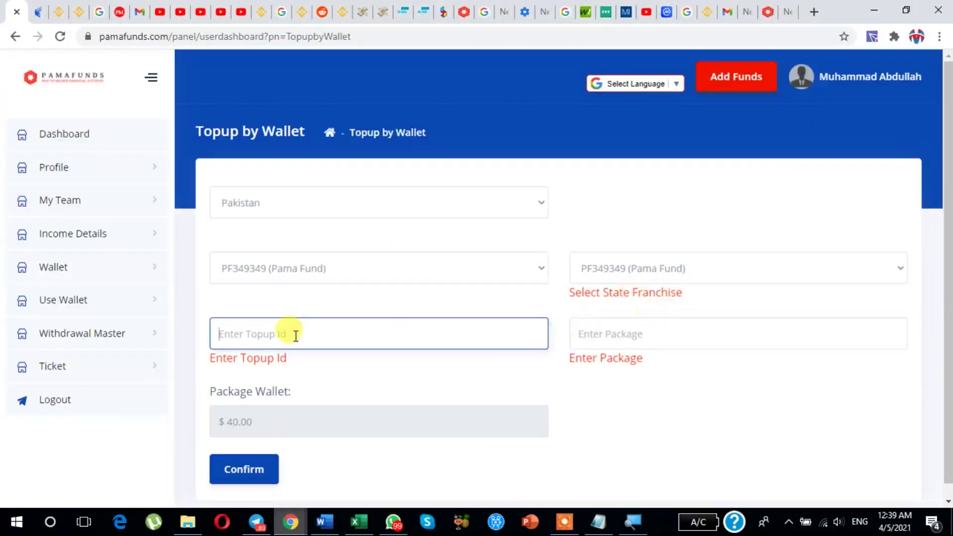
key(ctrl+v)
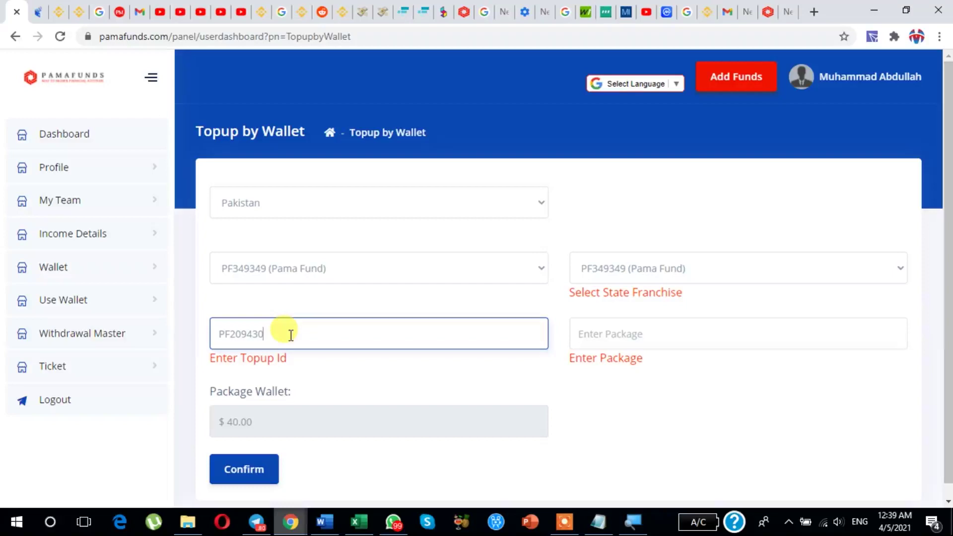
click(592, 335)
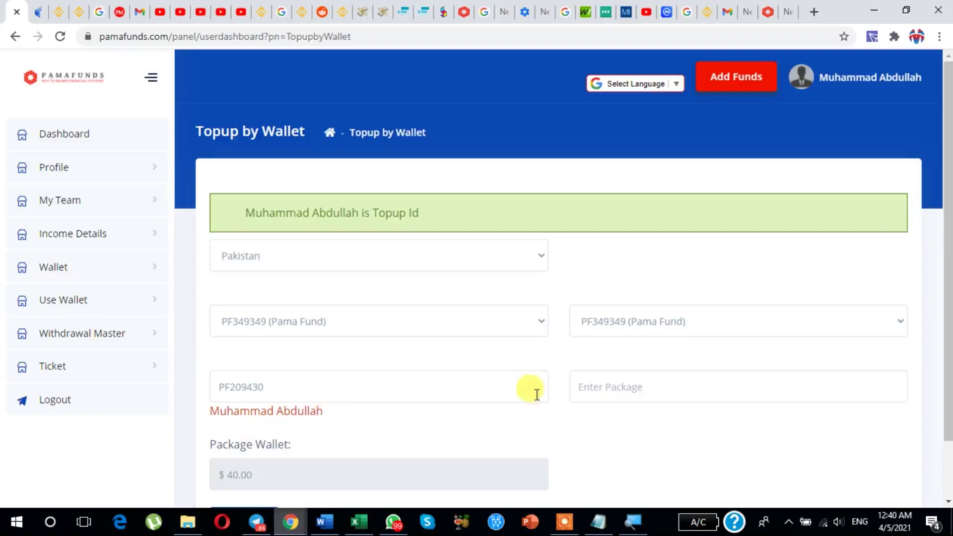
click(586, 384)
text(40)
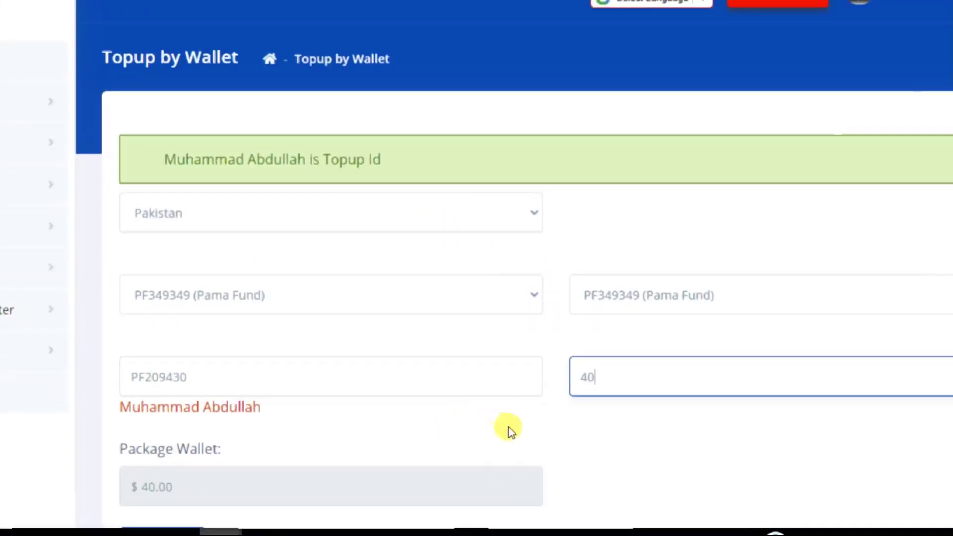
scroll(521, 432, down, 2)
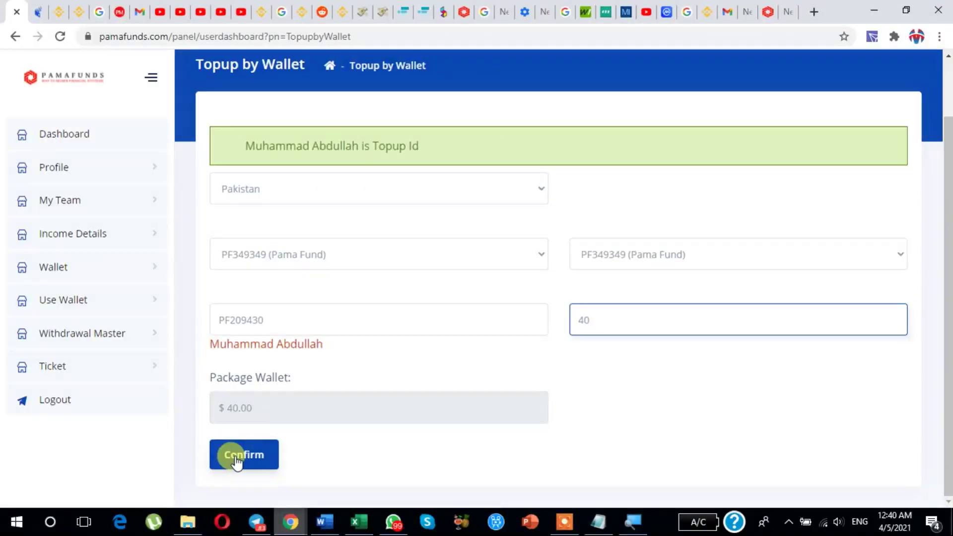
Step: Confirm the $40 topup and acknowledge the 'Activation done successfully' alert
click(236, 460)
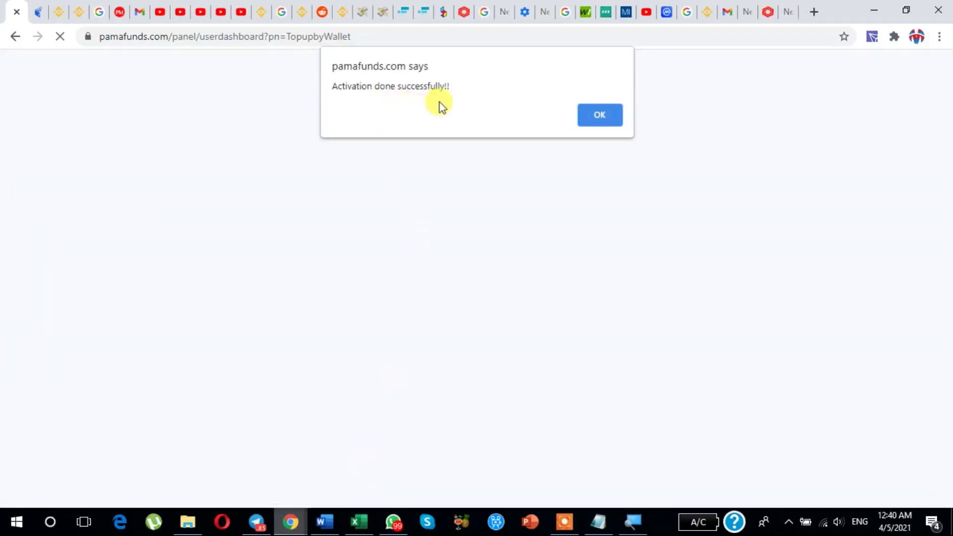
click(606, 117)
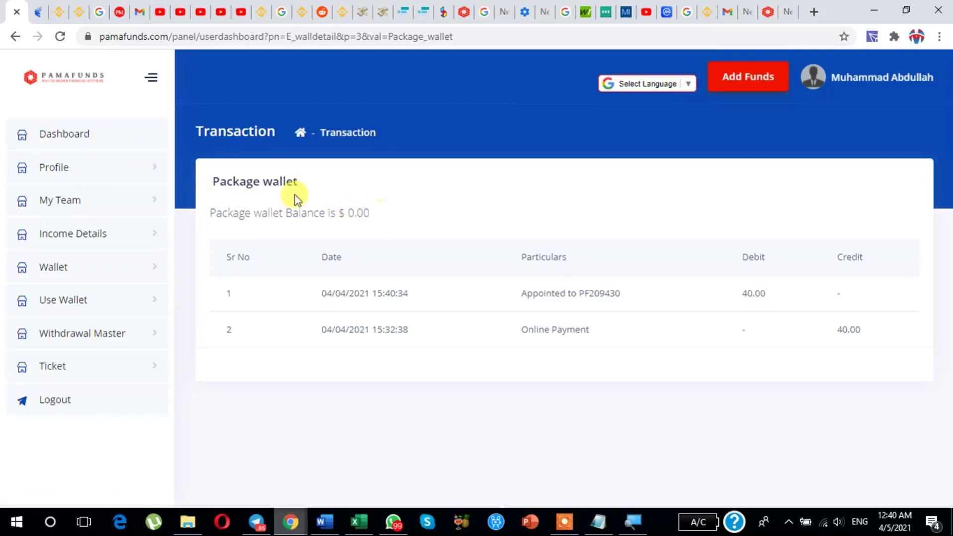
Step: Show the dashboard and highlight the $0.00 Purchase Wallet alongside Total Purchase $80.00
click(77, 135)
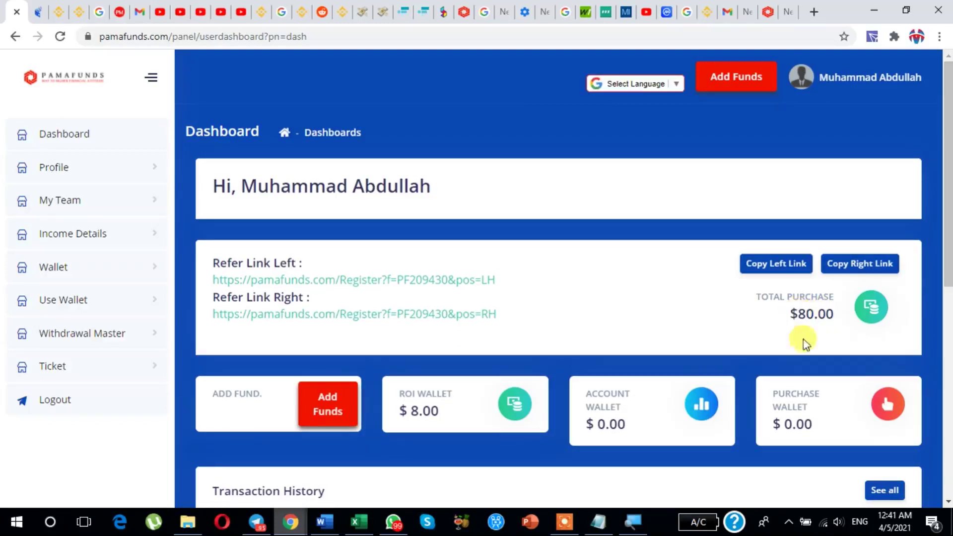
double_click(787, 424)
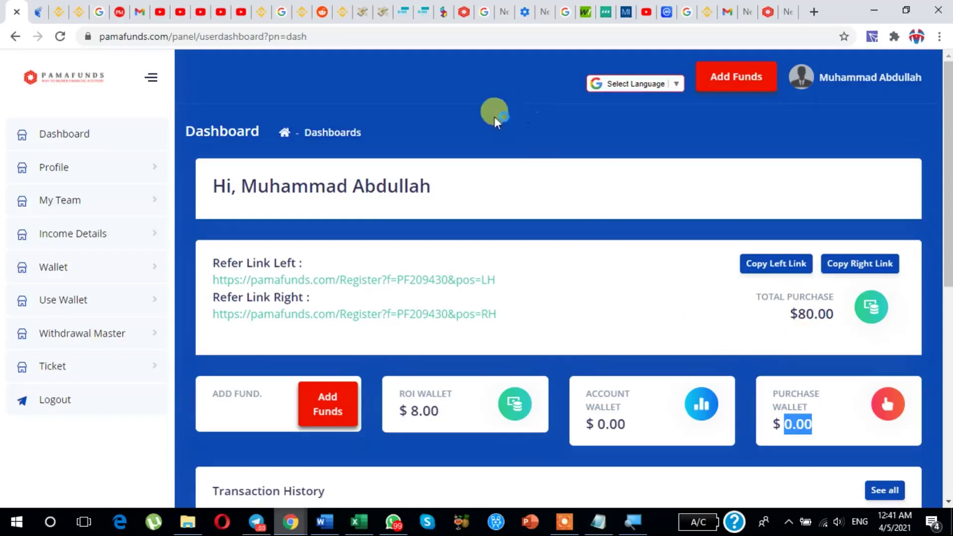
scroll(689, 314, down, 3)
click(782, 294)
scroll(622, 213, up, 1)
scroll(621, 211, down, 1)
scroll(621, 210, up, 3)
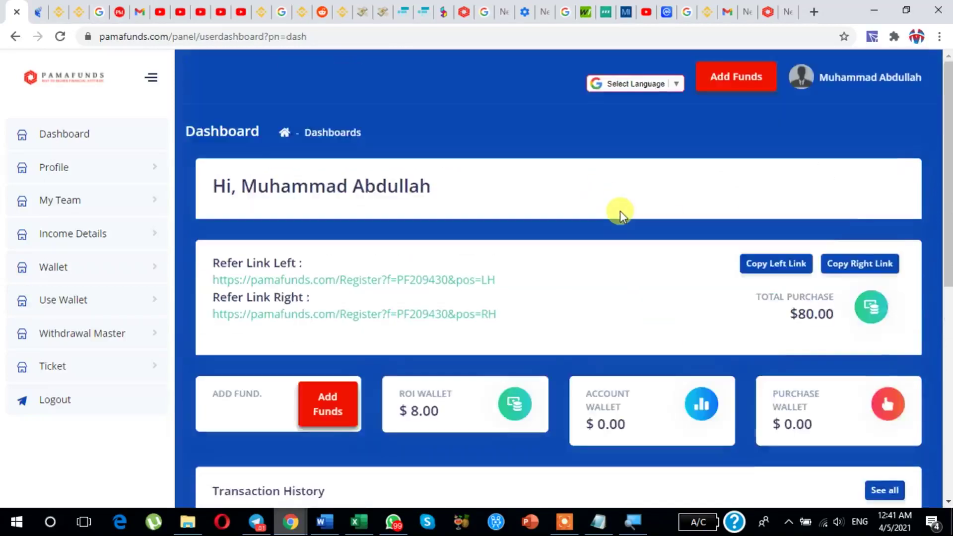